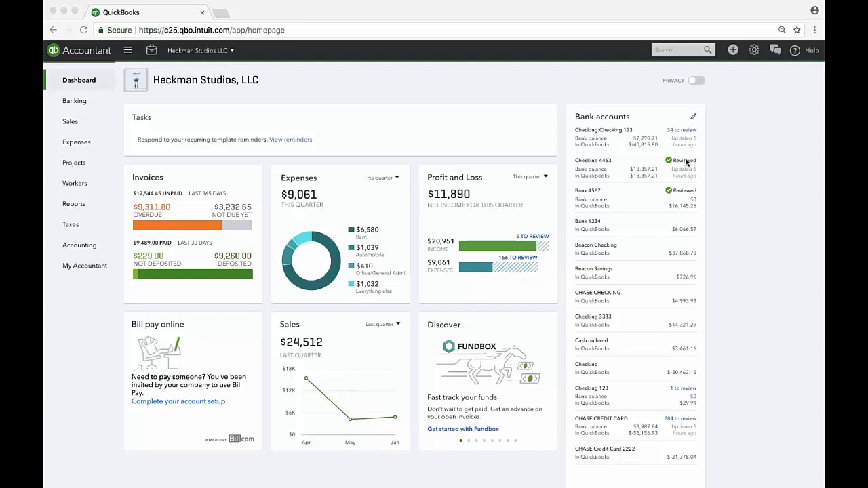
- Move the Checking 4463 account to the top of the dashboard's Bank accounts list and save the order
scroll(699, 161, down, 1)
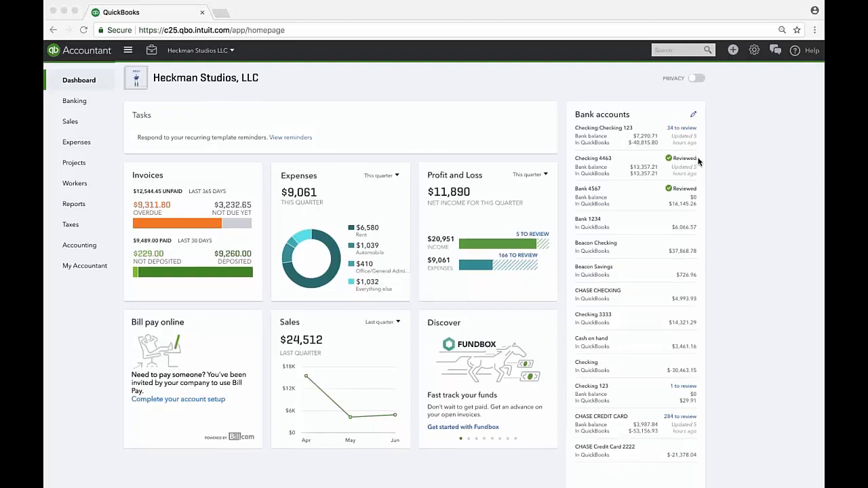
scroll(700, 161, down, 3)
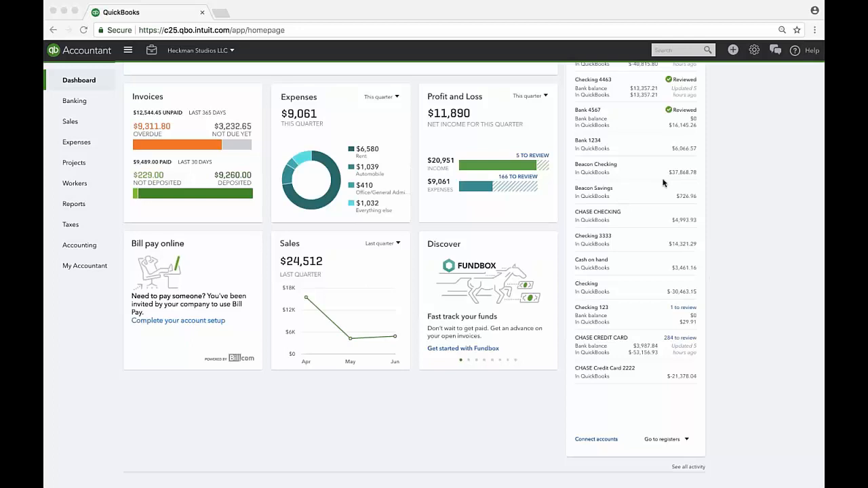
scroll(663, 181, down, 1)
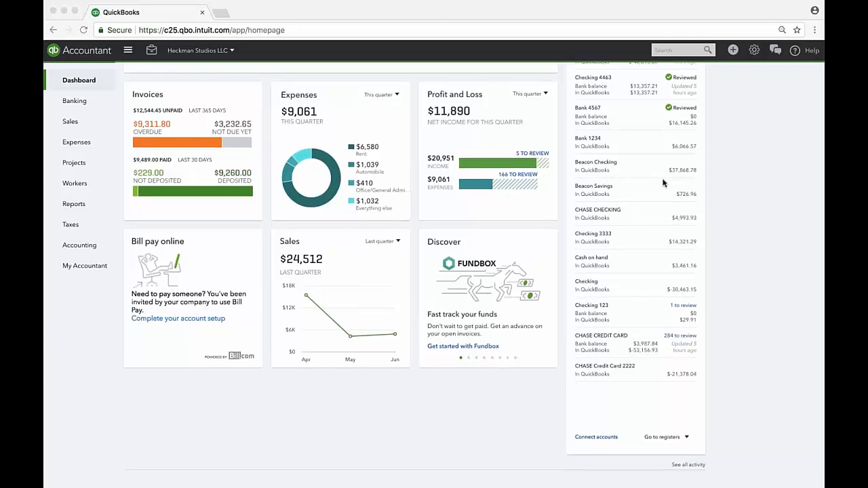
scroll(663, 182, down, 1)
scroll(663, 182, up, 4)
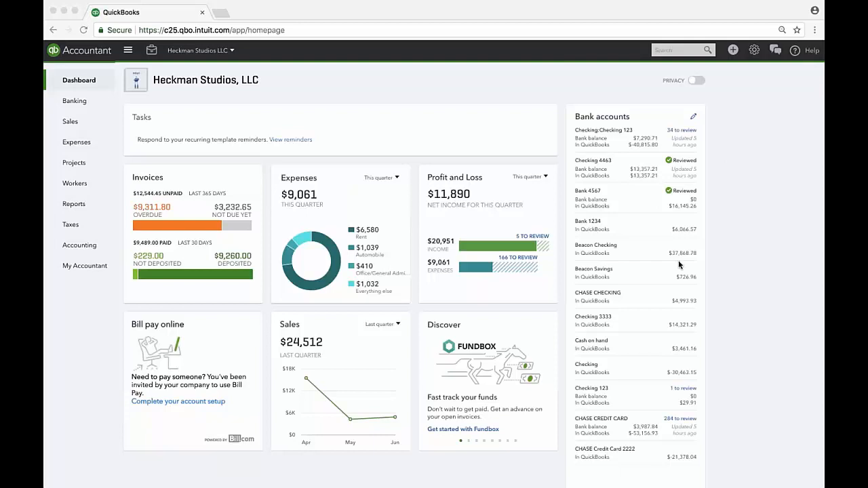
click(694, 118)
click(694, 120)
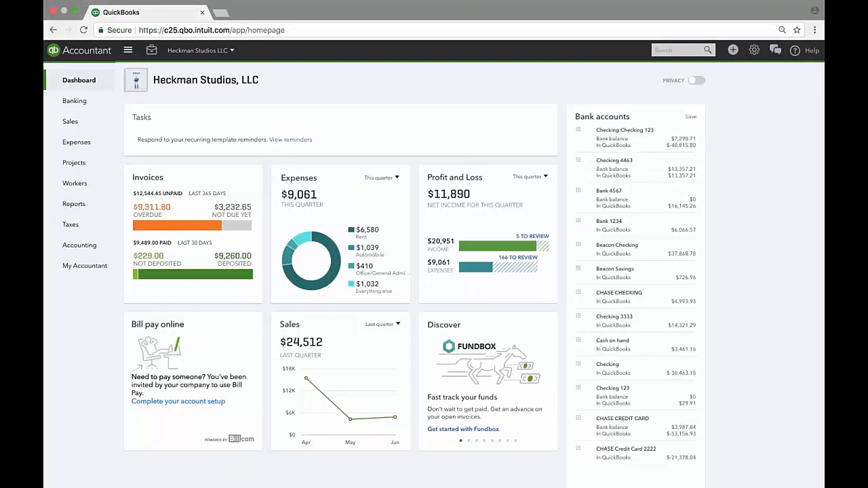
mouse_move(586, 137)
mouse_down()
mouse_move(585, 238)
mouse_move(586, 140)
mouse_move(584, 184)
mouse_move(607, 136)
mouse_move(691, 118)
mouse_up()
click(691, 116)
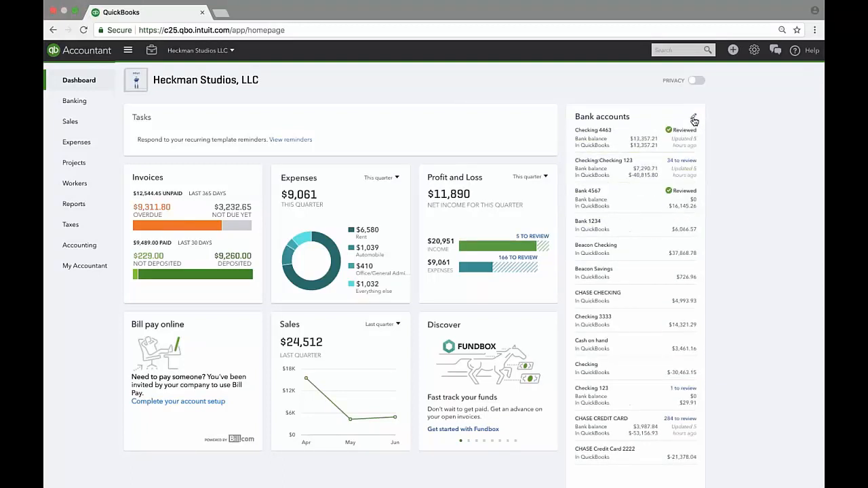
- Open the Banking page and browse through the bank and credit card account cards in both directions
mouse_move(99, 105)
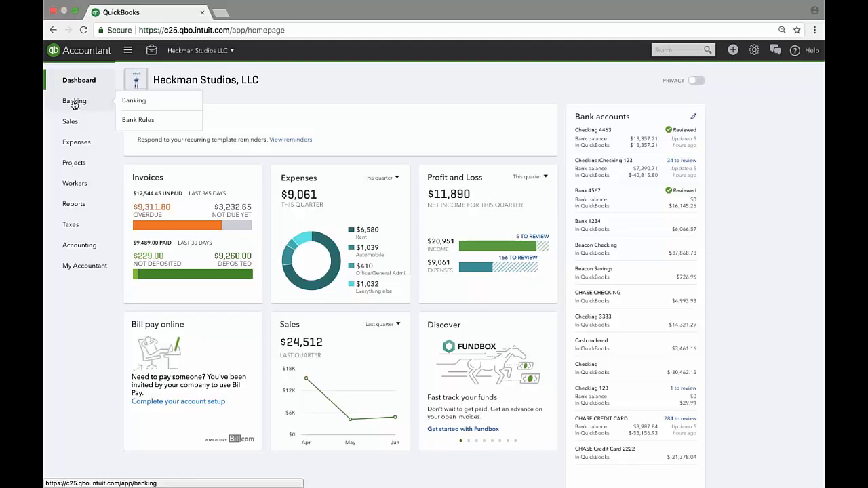
click(72, 104)
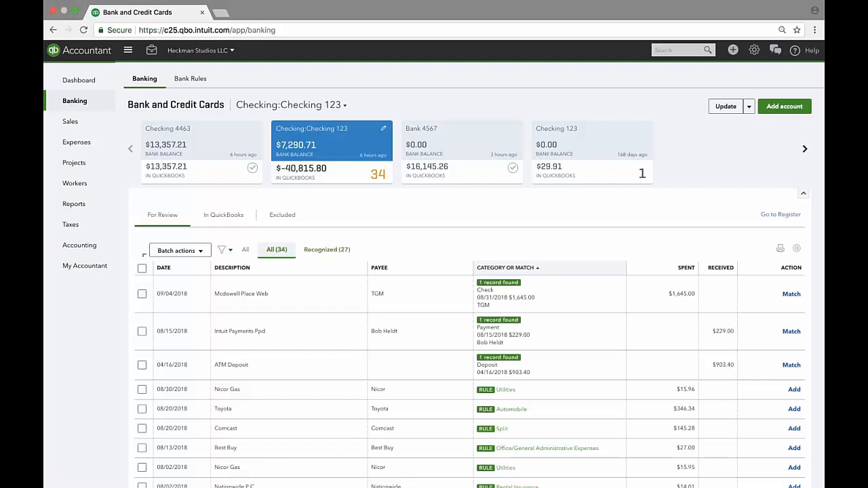
click(806, 150)
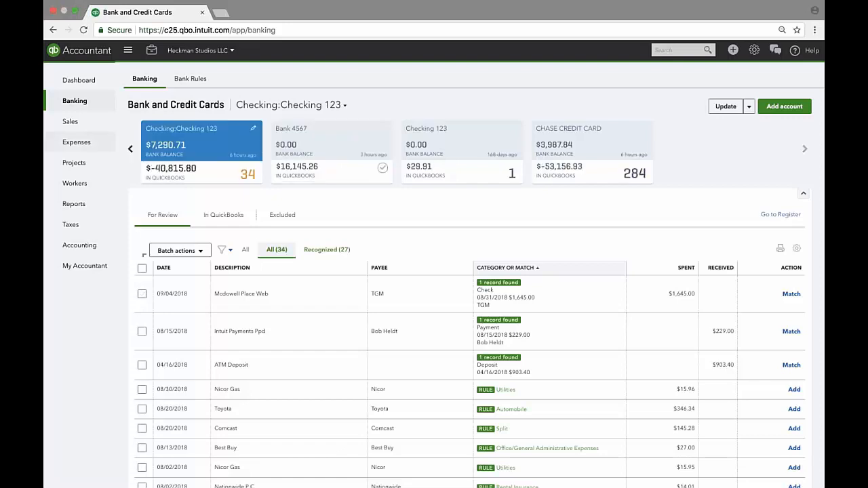
click(130, 149)
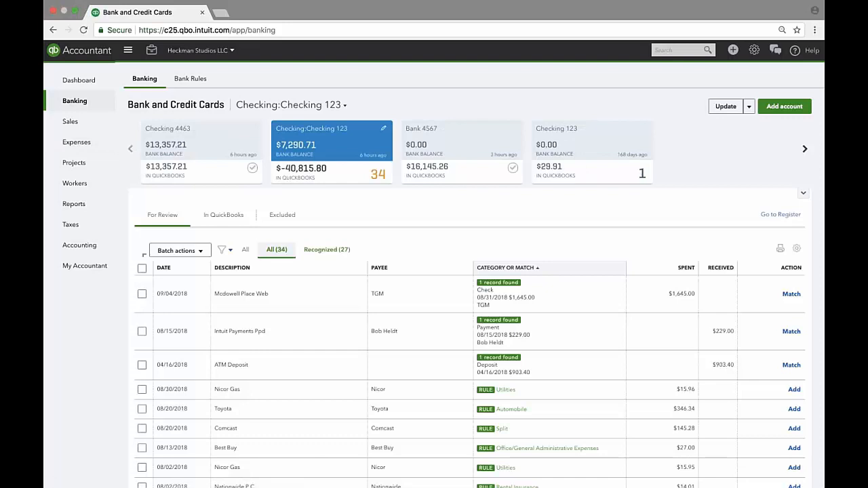
- Collapse the account cards, view the list of accounts in the account switcher, and show the cards again
click(803, 193)
click(344, 107)
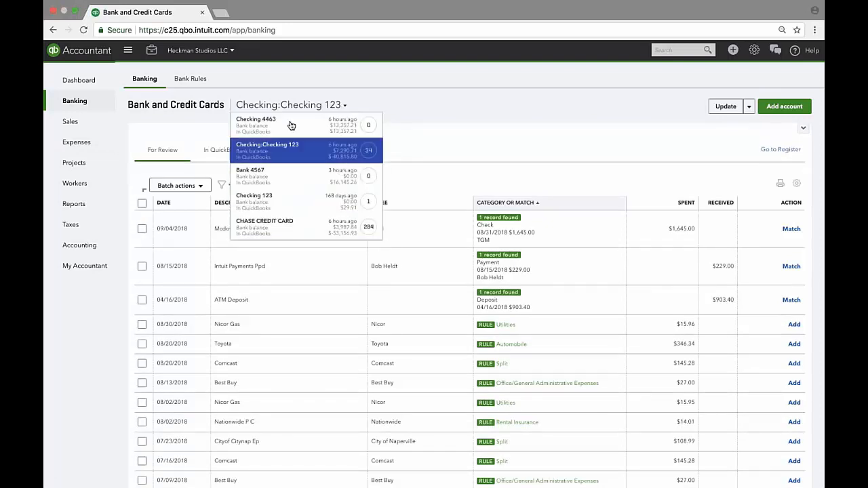
click(466, 114)
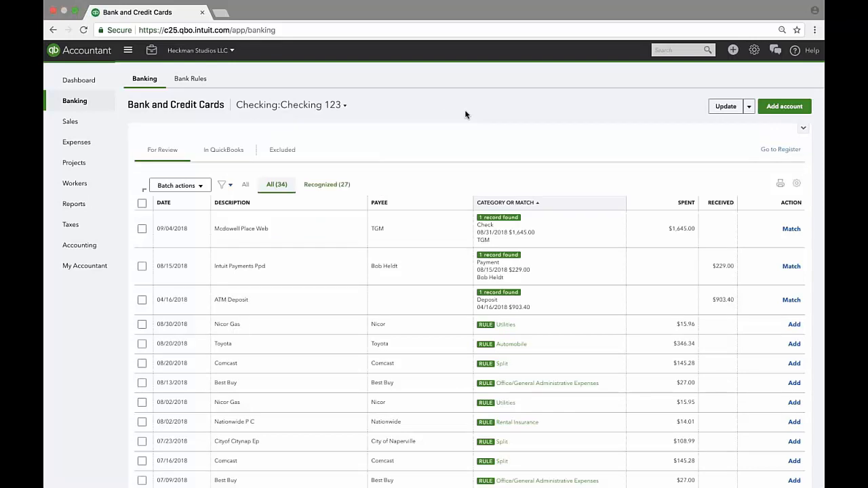
click(802, 128)
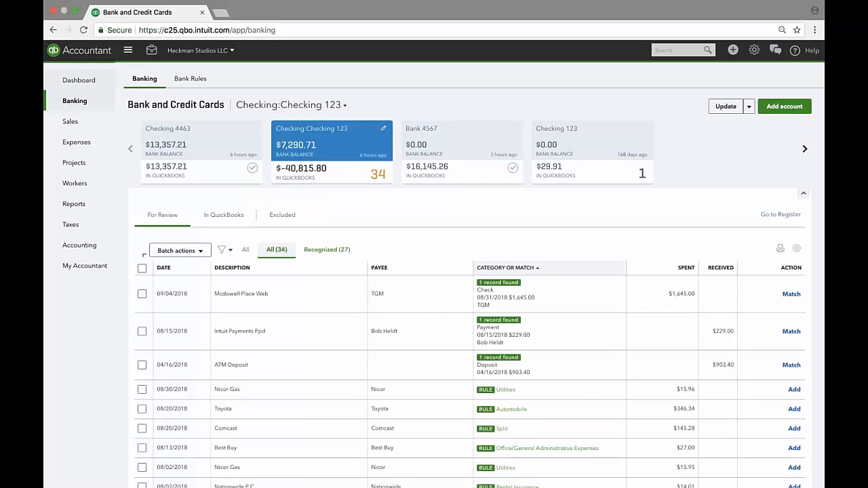
- Select the Checking 4463 account and view its options for editing sign-in and account info
click(202, 145)
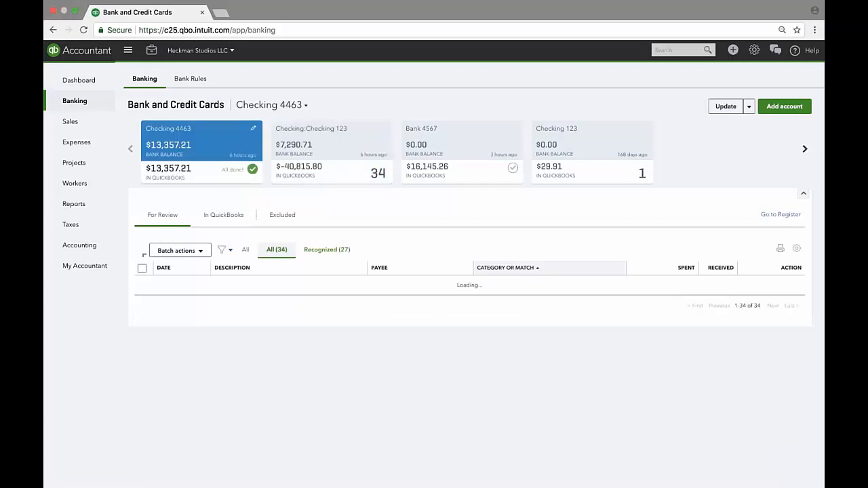
click(253, 129)
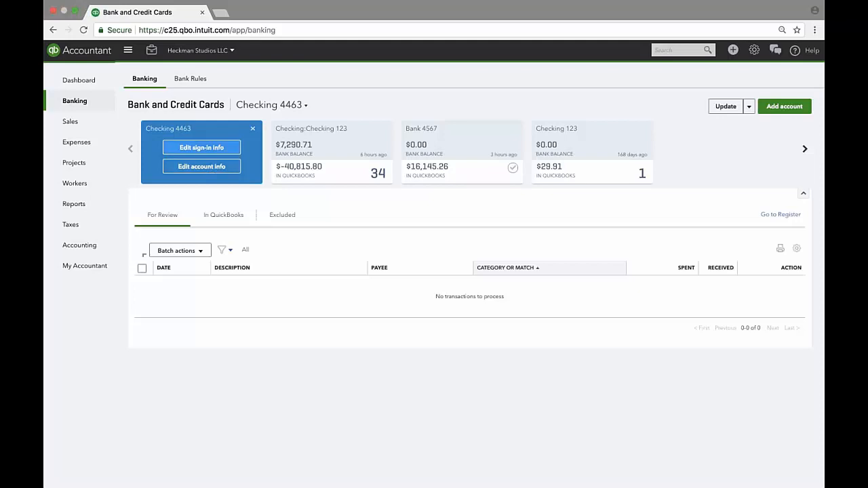
click(252, 128)
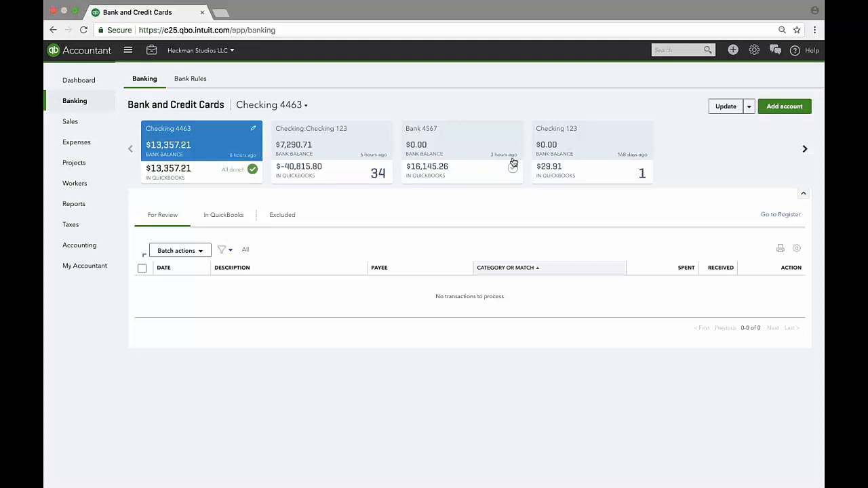
- Check the transactions for review in the Checking 123 account and return to the Checking 4463 account
click(603, 148)
click(644, 128)
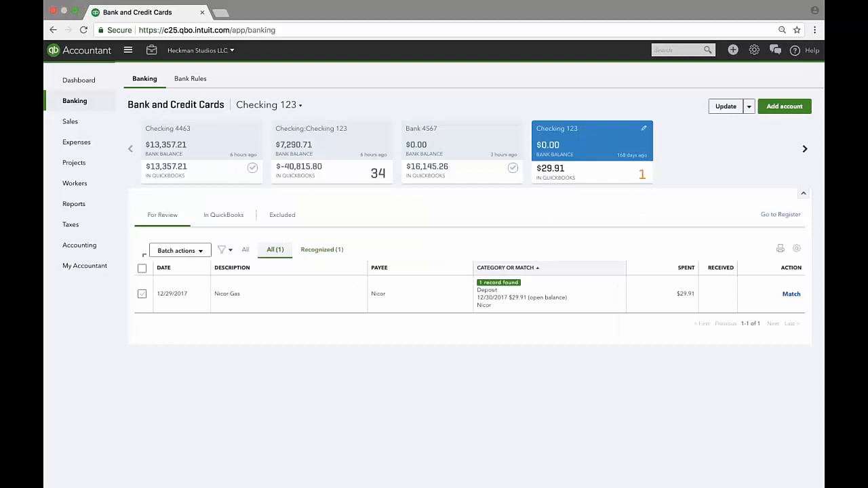
click(211, 143)
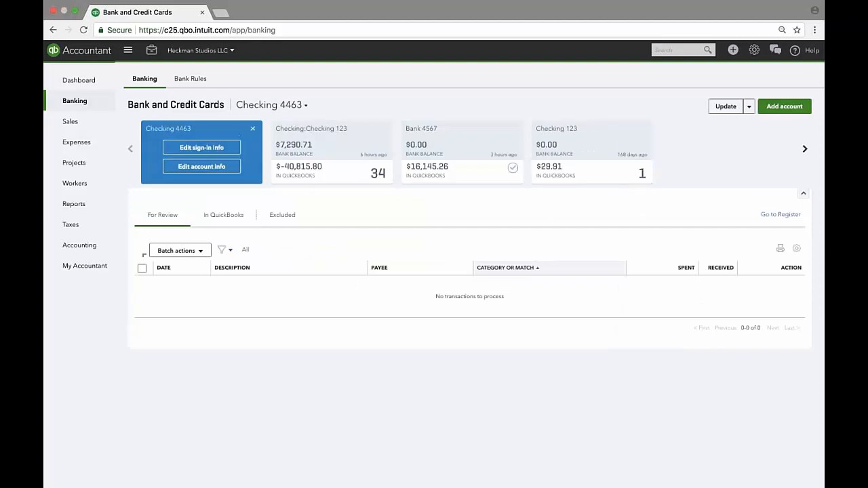
click(252, 128)
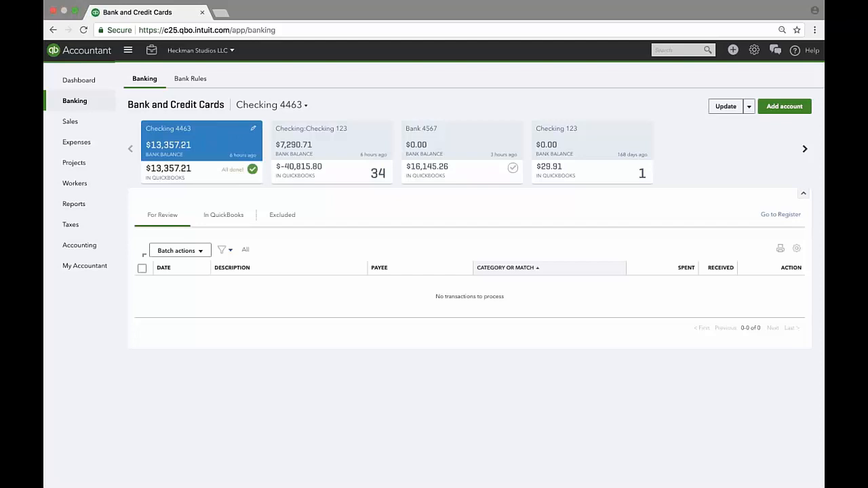
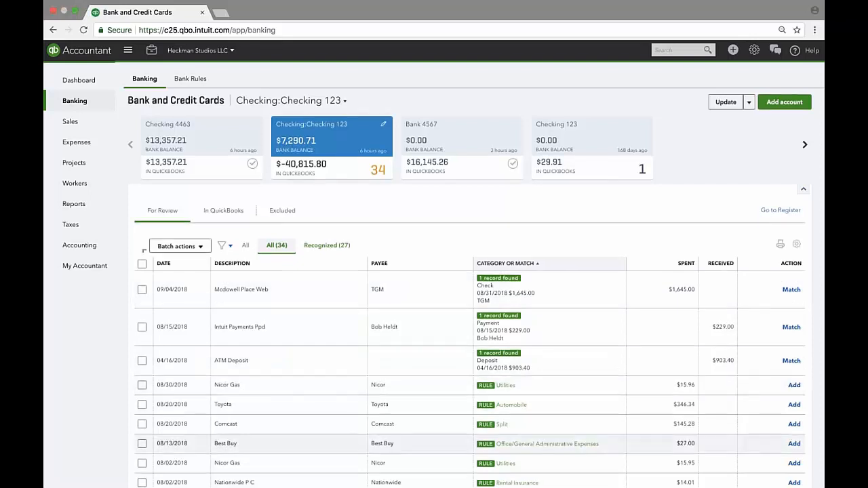
- In the For Review table settings, try the Check no. column and enable Copy bank detail to memo
scroll(549, 433, down, 3)
scroll(468, 305, down, 10)
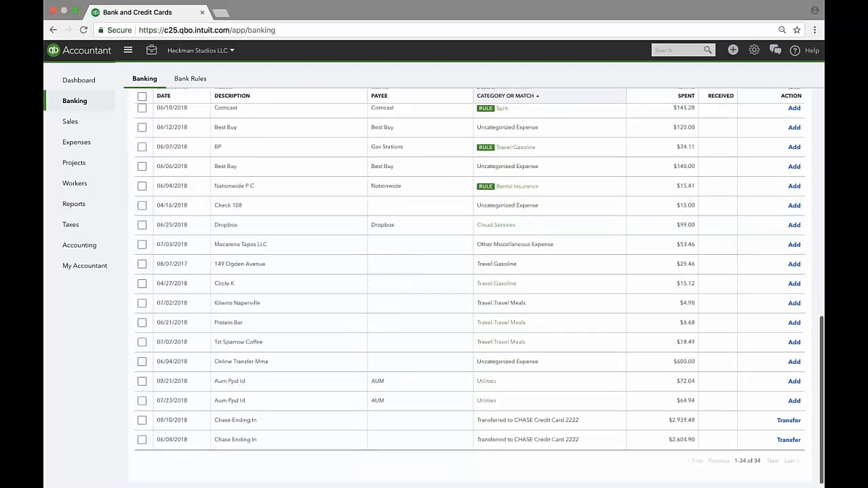
scroll(469, 305, up, 15)
scroll(676, 243, up, 2)
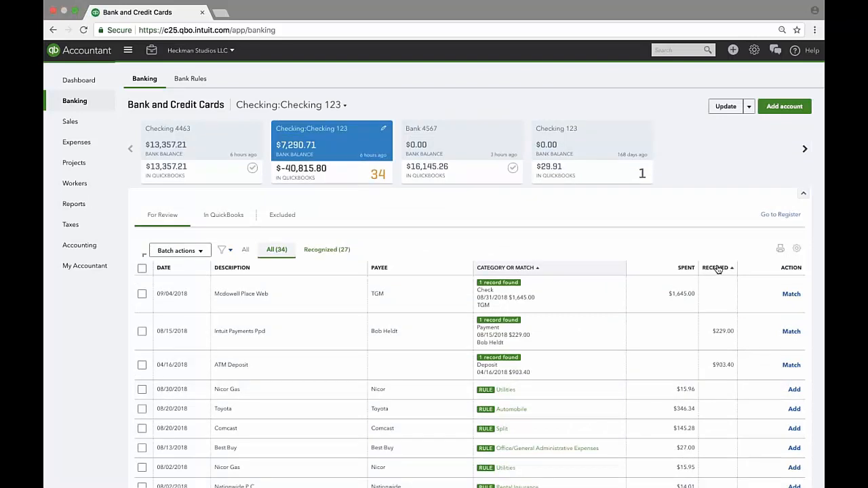
click(797, 248)
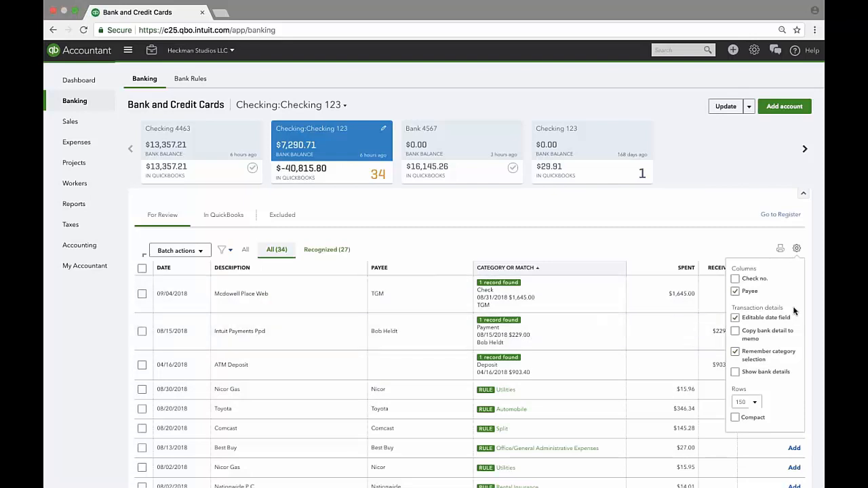
click(736, 279)
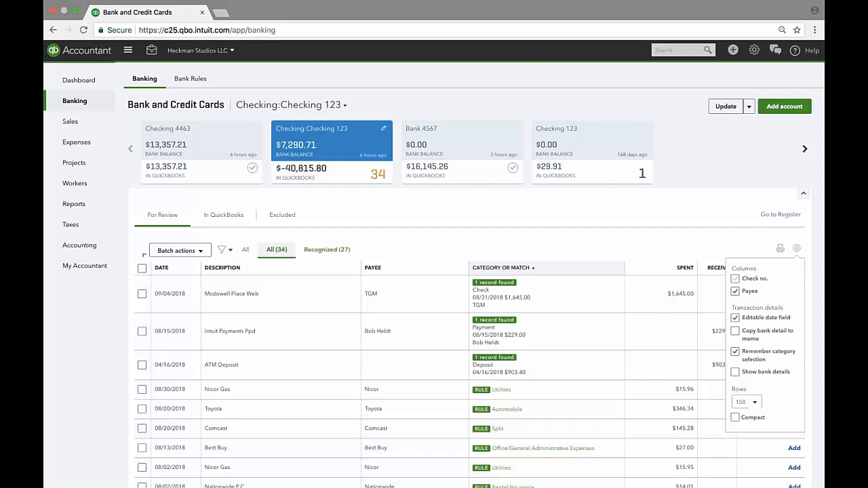
click(735, 332)
- Turn on Show bank details, scan the full bank descriptions in the transaction list, and turn the option back off
scroll(768, 356, down, 1)
scroll(768, 356, down, 1)
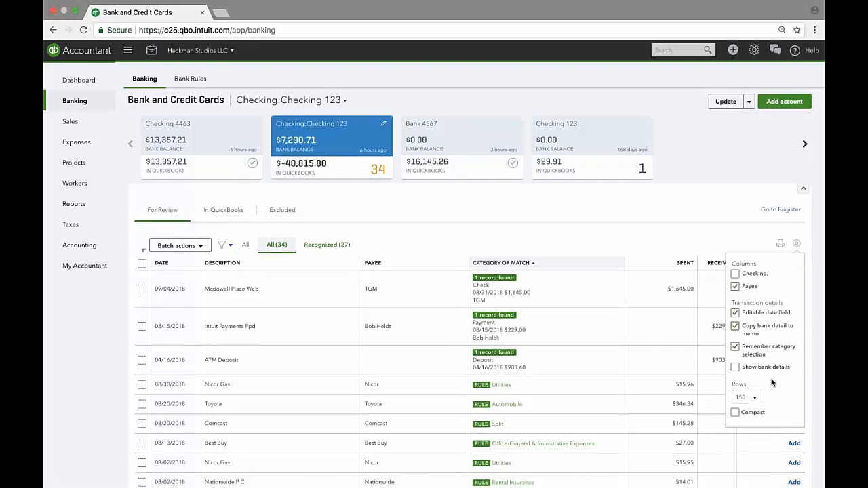
scroll(787, 380, down, 3)
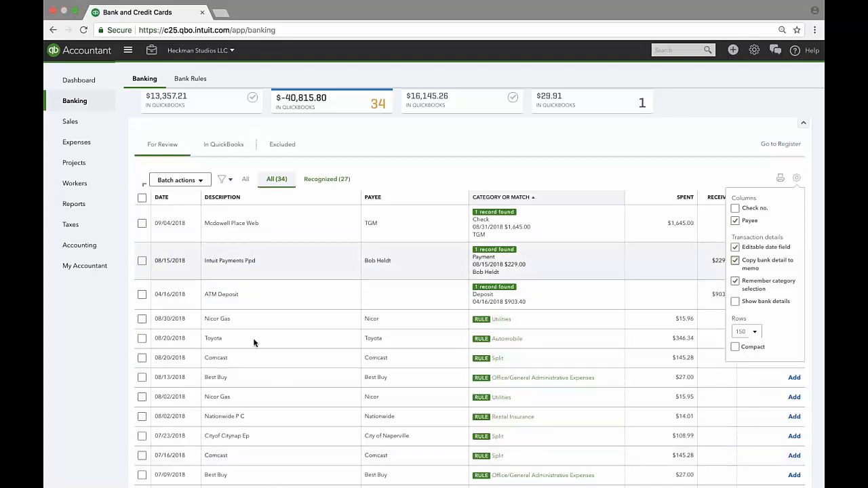
click(735, 301)
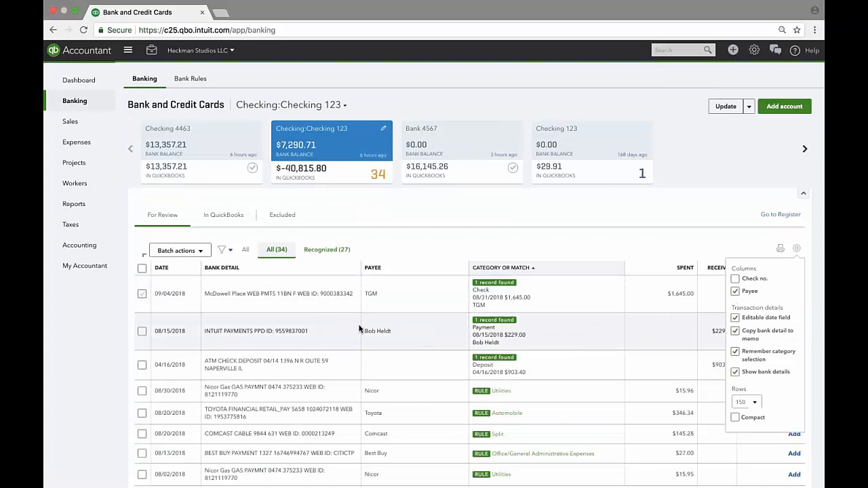
scroll(358, 328, down, 1)
scroll(359, 329, down, 3)
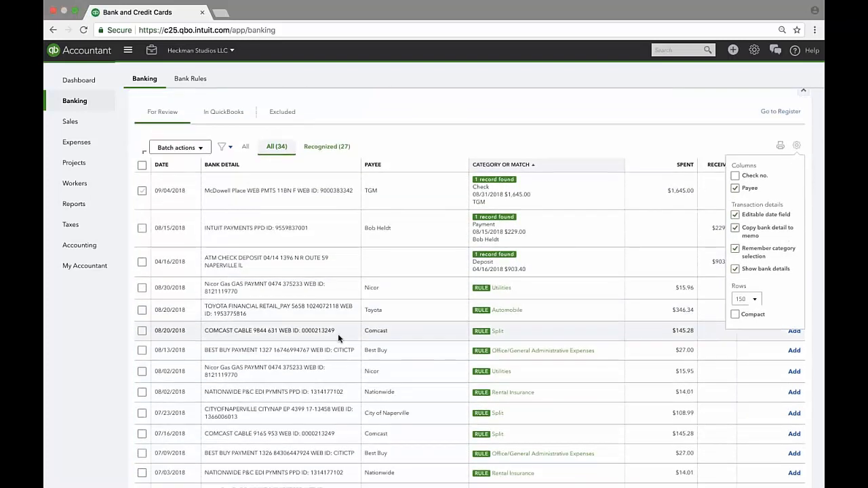
scroll(338, 336, down, 2)
scroll(338, 334, down, 5)
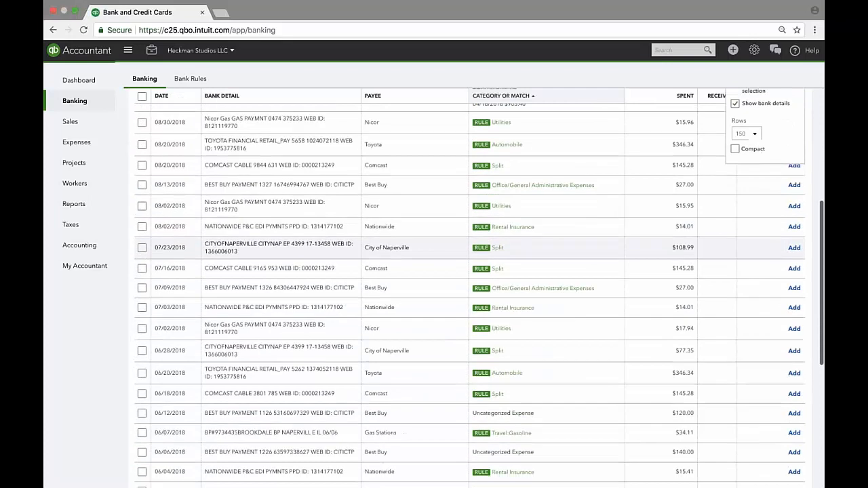
scroll(745, 382, up, 10)
click(736, 372)
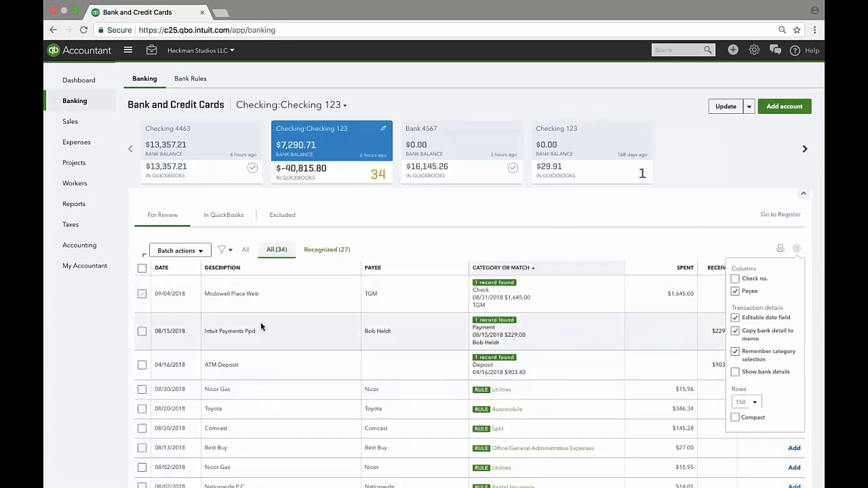
- Expand the 09/04/2018 Mcdowell Place Web transaction and examine its bank detail text
scroll(261, 324, down, 1)
scroll(261, 324, down, 2)
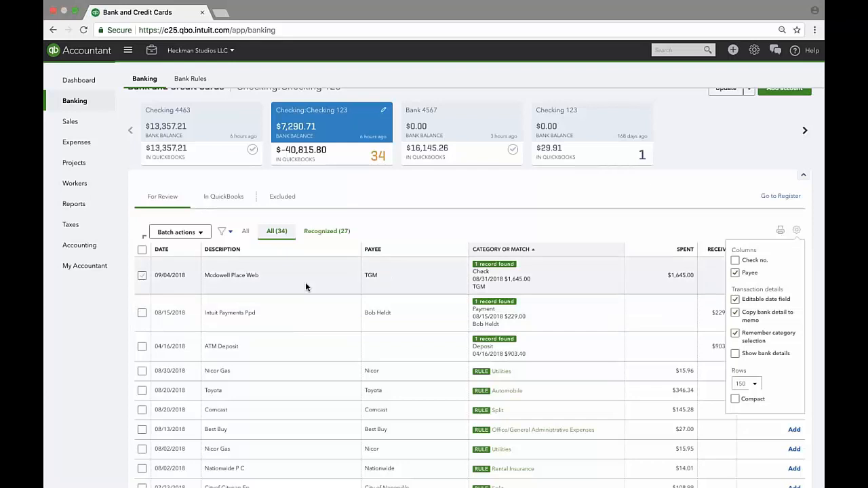
click(305, 282)
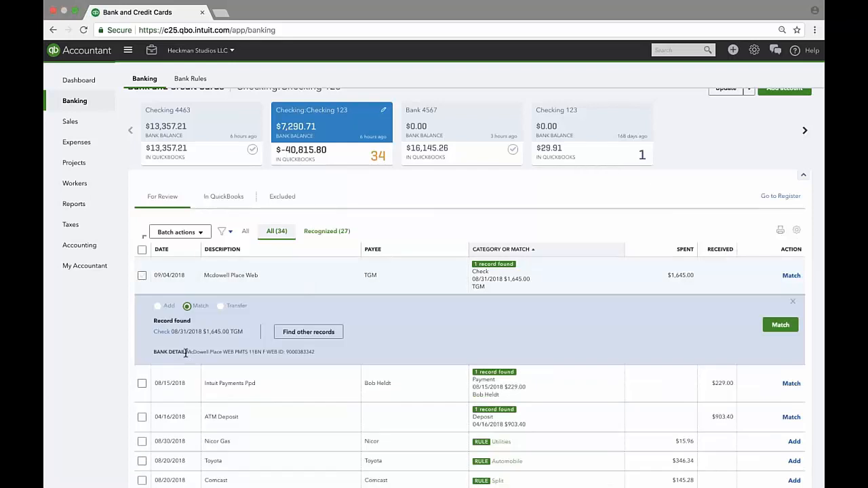
drag(186, 352, 314, 352)
click(512, 335)
- Review the Show bank details option in the table settings and return to the expanded Mcdowell Place Web transaction
click(797, 231)
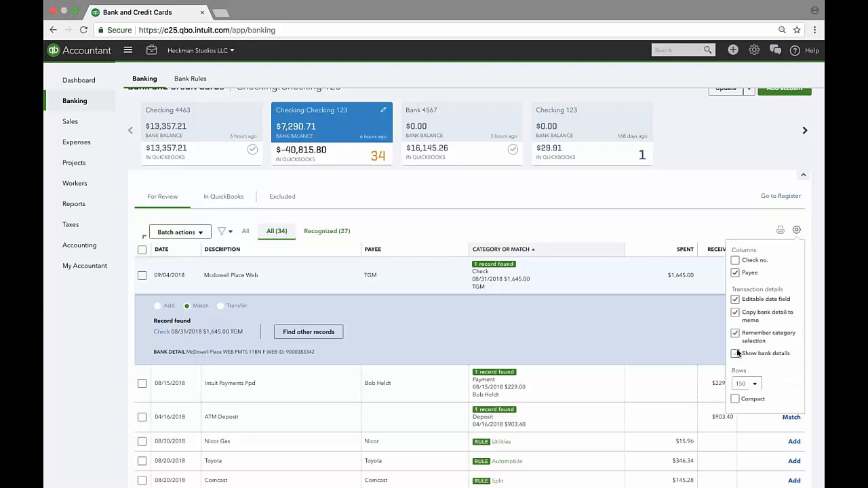
click(797, 232)
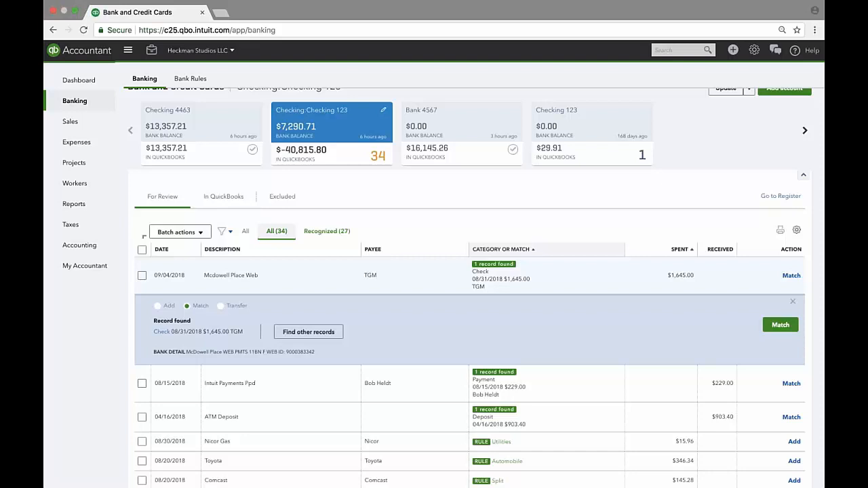
scroll(448, 299, down, 2)
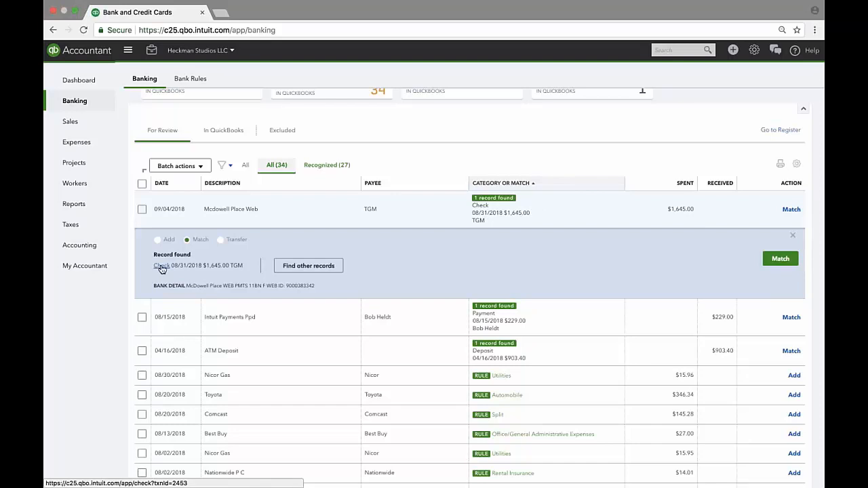
- View the check found for the 09/04/2018 Mcdowell Place Web transaction, close it, and match the transaction
click(161, 266)
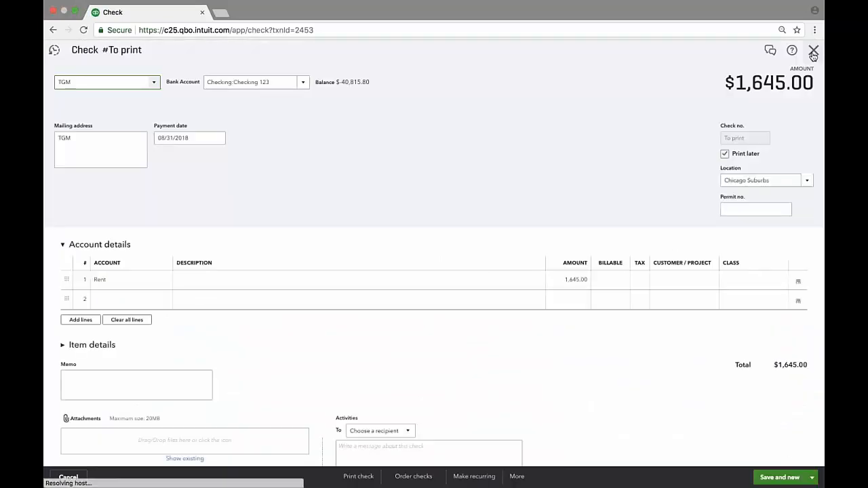
click(813, 53)
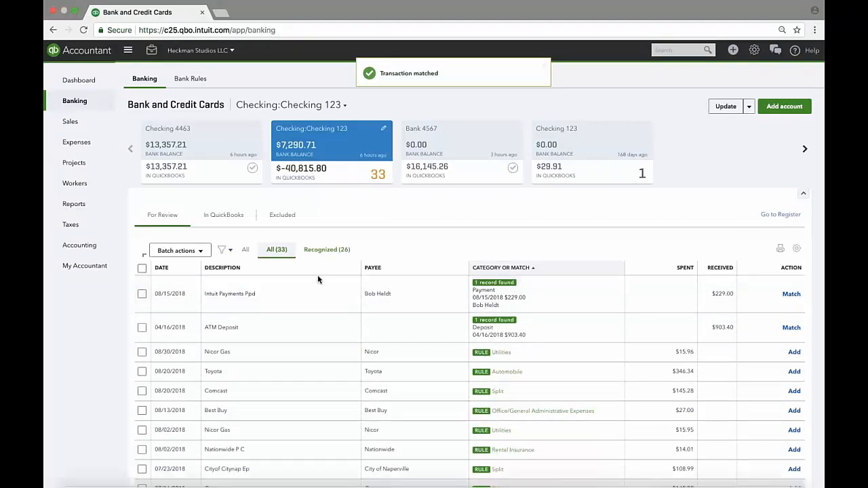
- Undo the 09/04/2018 Mcdowell Place Web match from the In QuickBooks list
click(229, 215)
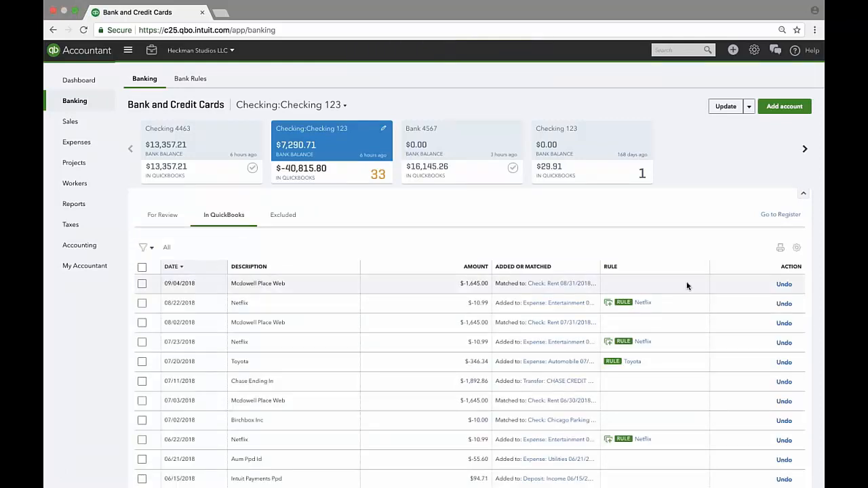
click(784, 284)
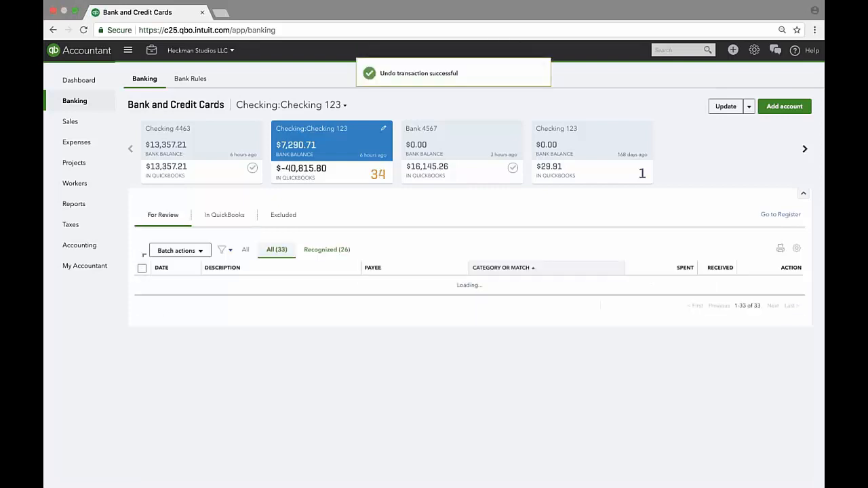
scroll(348, 310, down, 4)
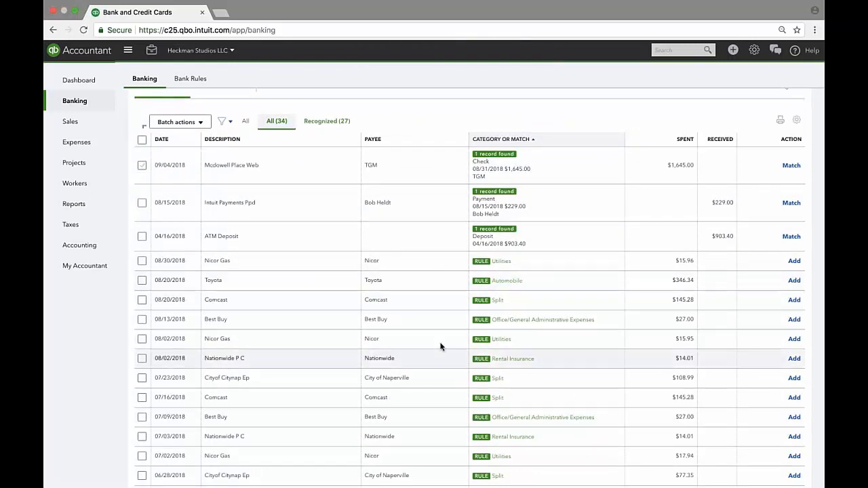
scroll(439, 346, down, 7)
scroll(440, 344, down, 2)
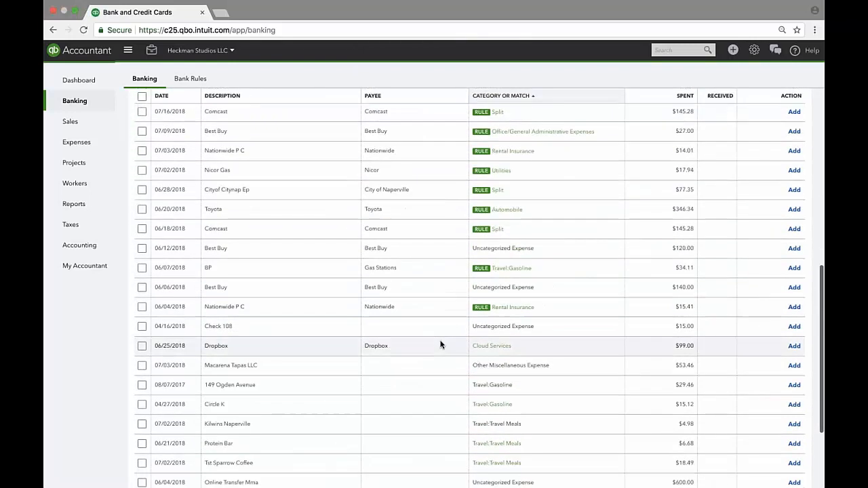
scroll(441, 345, down, 2)
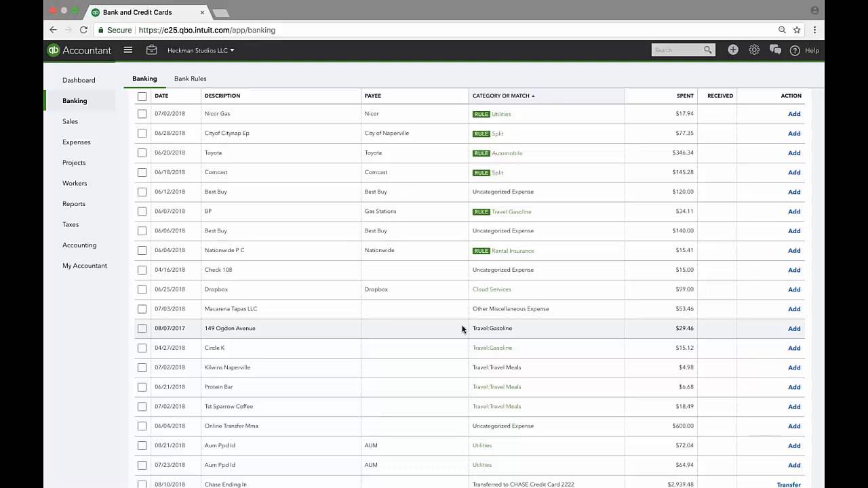
double_click(290, 345)
click(380, 328)
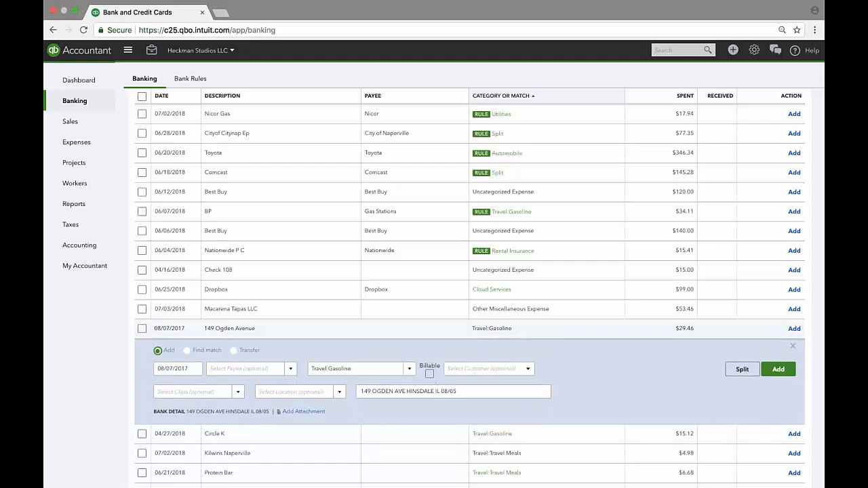
click(381, 370)
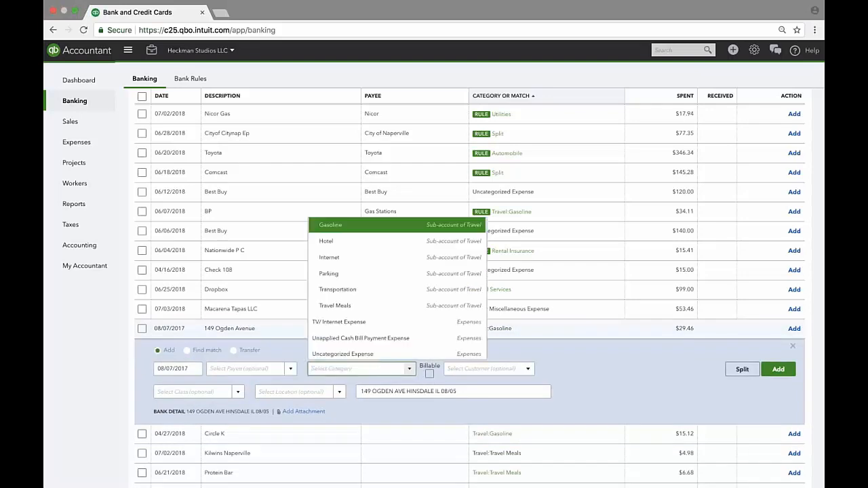
click(345, 290)
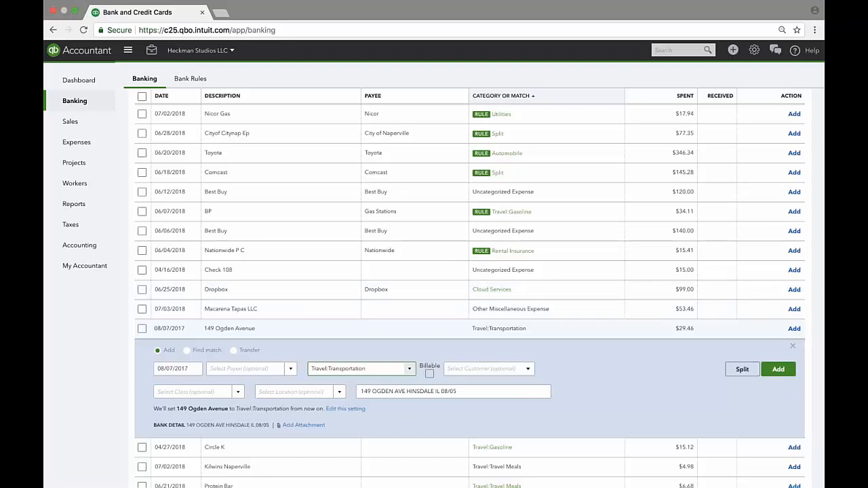
drag(155, 409, 377, 415)
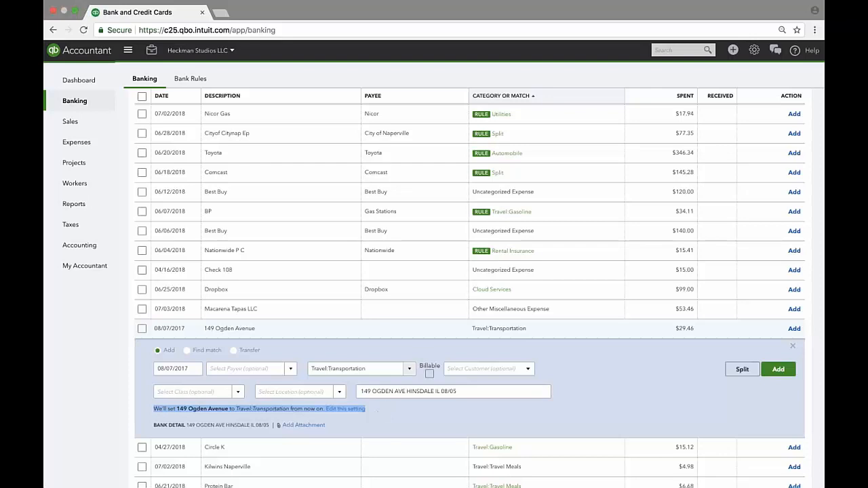
click(409, 369)
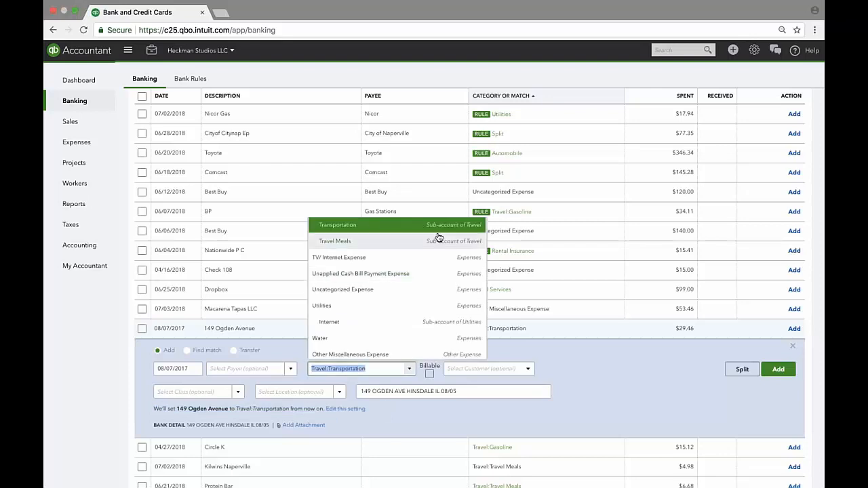
scroll(453, 277, up, 1)
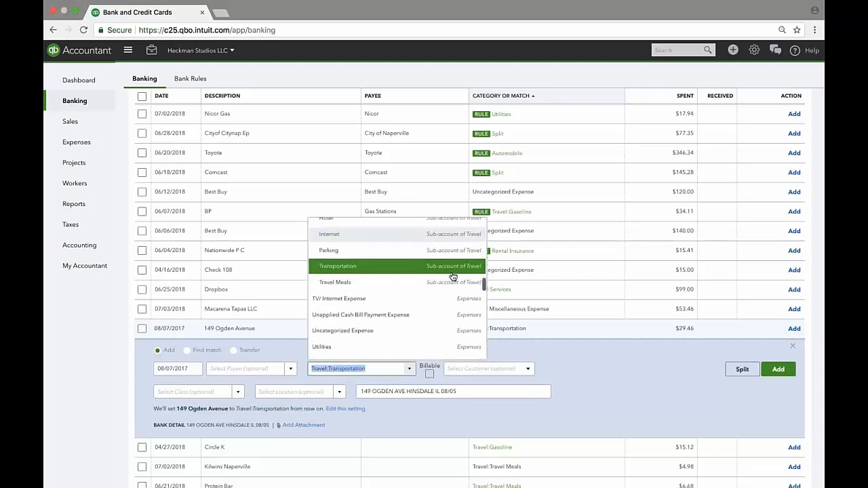
click(441, 410)
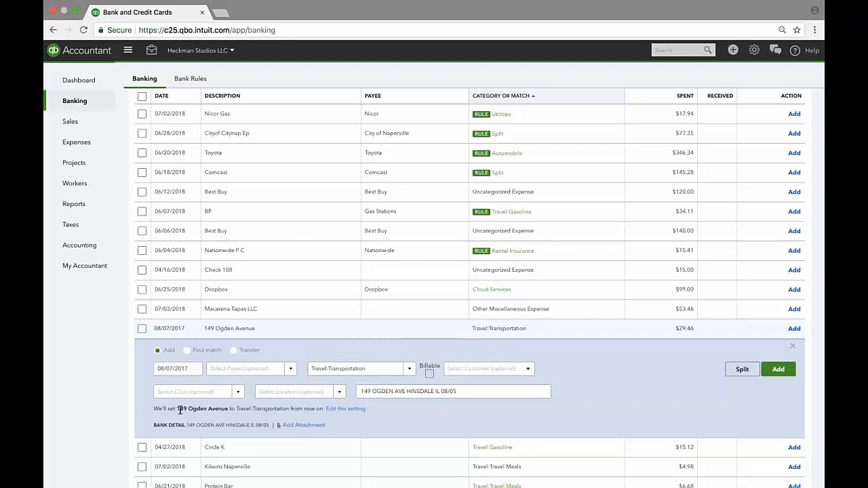
drag(154, 410, 326, 410)
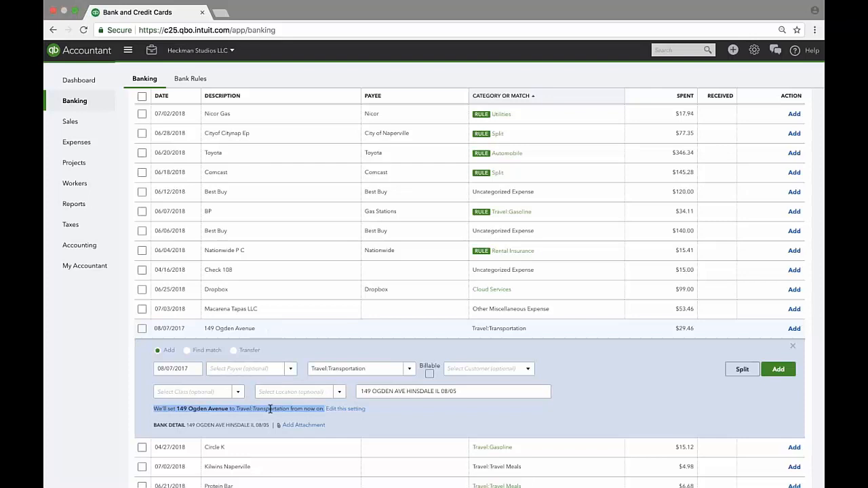
click(365, 422)
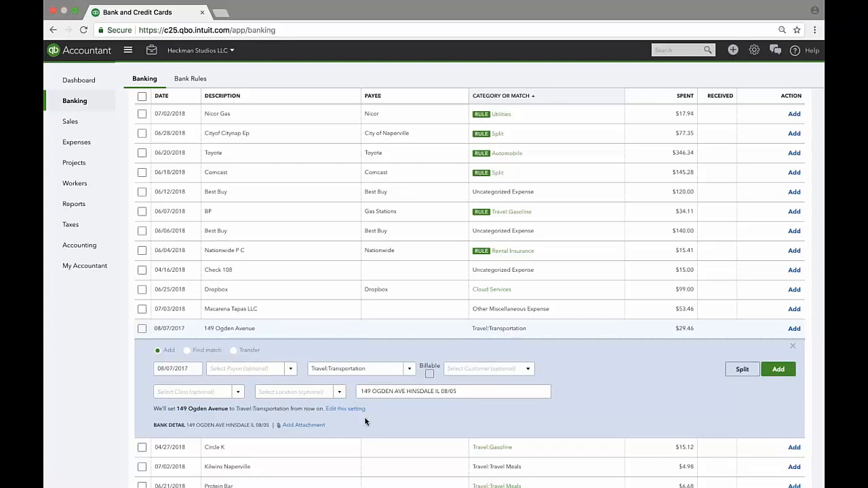
- Try the Leave 149 Ogden Avenue uncategorized option in the automatic categorization setting and cancel the dialog
click(346, 409)
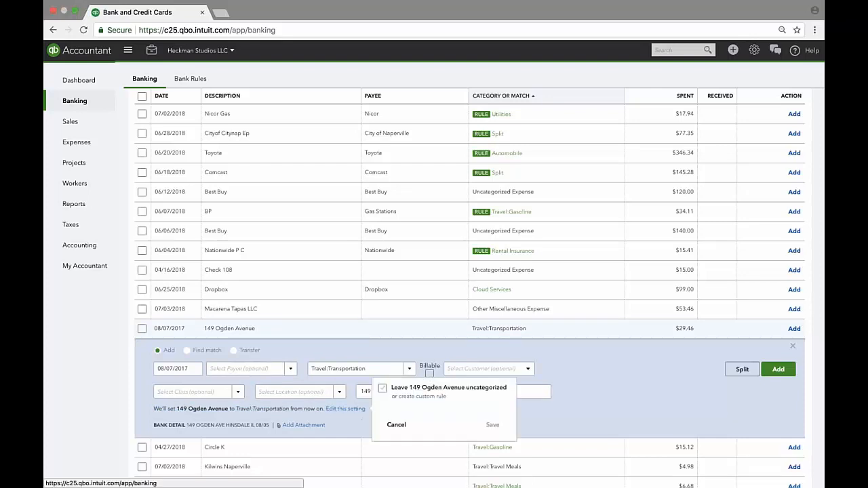
click(382, 389)
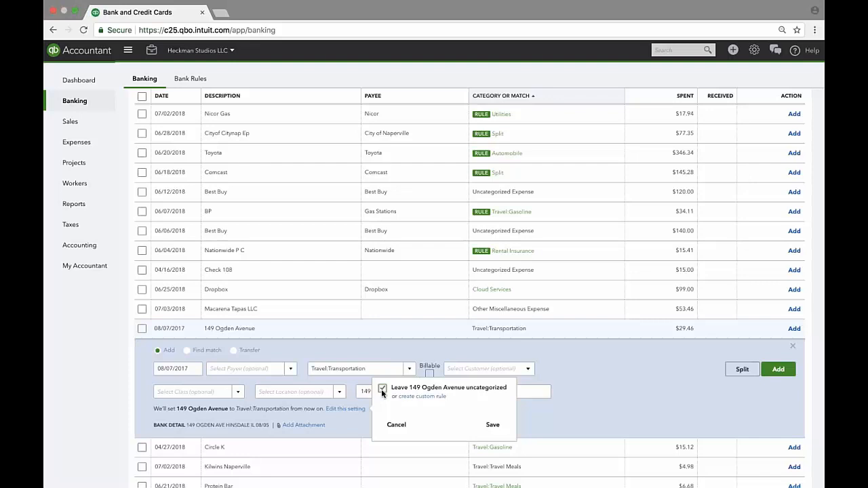
click(382, 389)
click(397, 426)
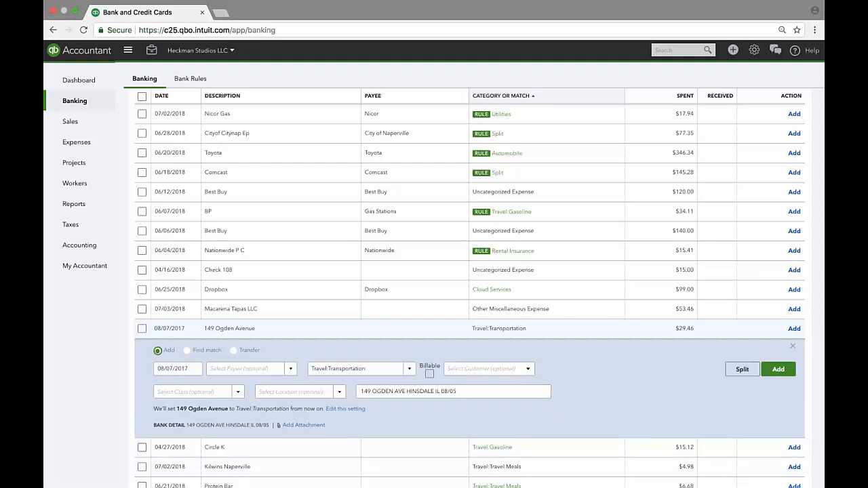
scroll(496, 412, down, 1)
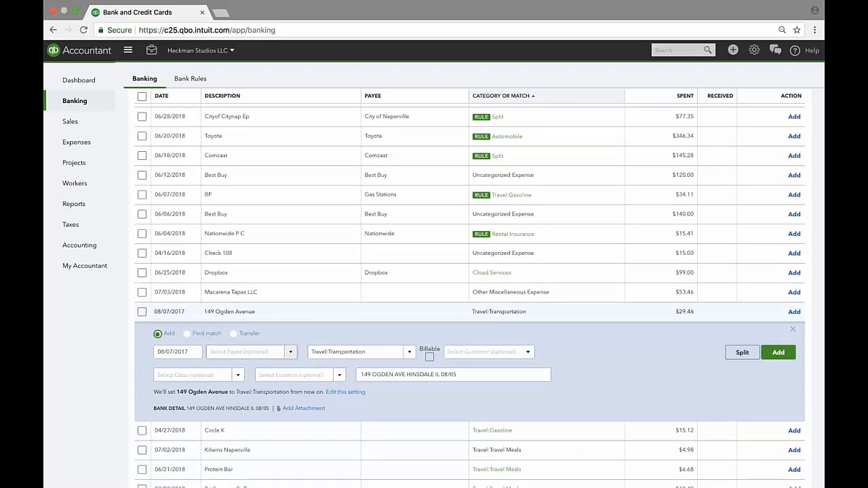
click(290, 352)
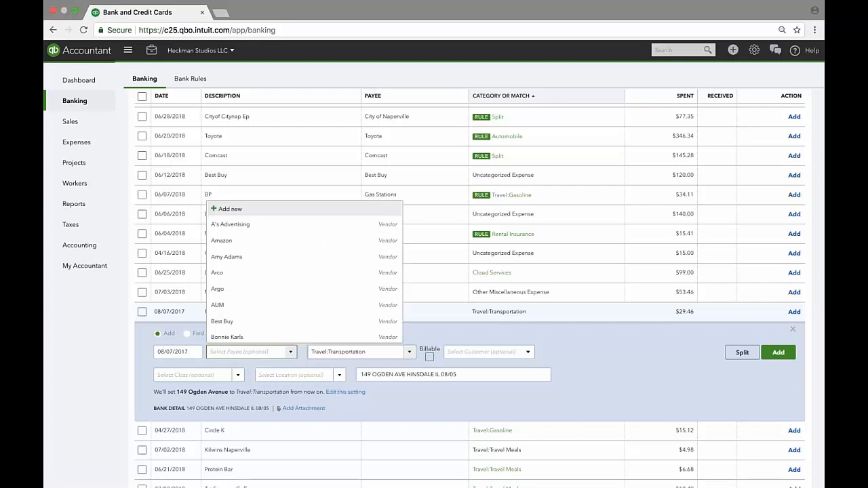
click(366, 354)
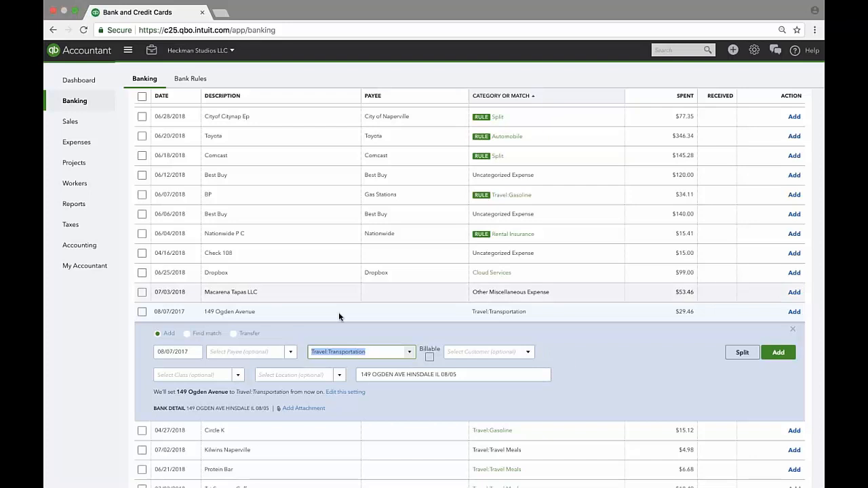
click(430, 357)
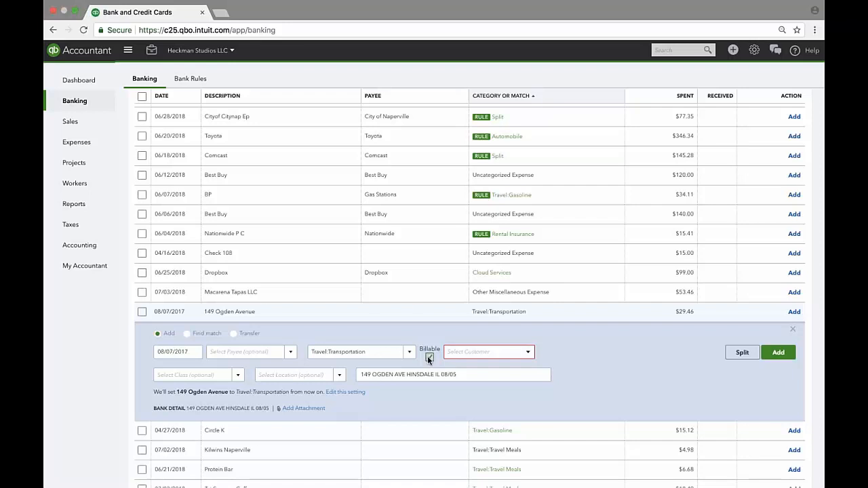
- Assign Class 1 and a location to the 149 Ogden Avenue transaction and add it to the books
click(238, 376)
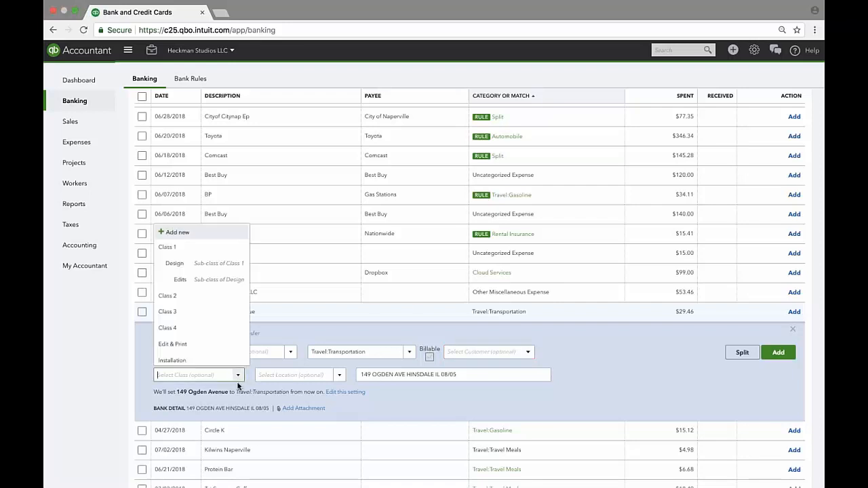
click(194, 245)
click(340, 375)
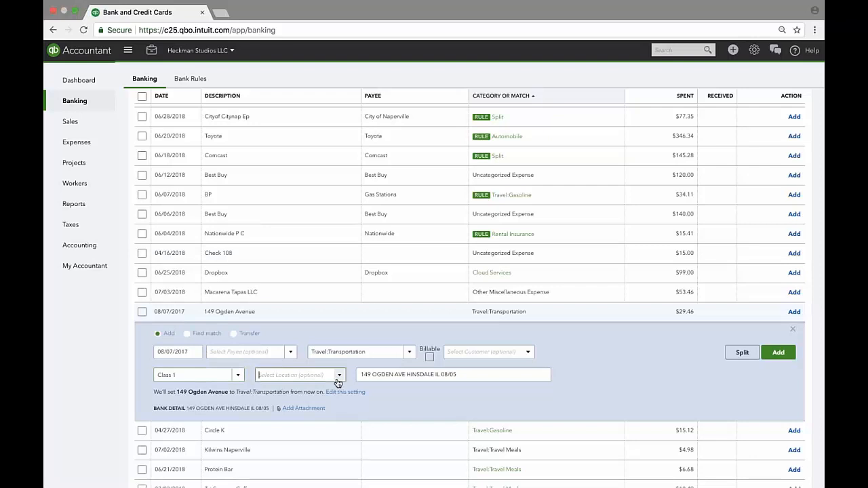
click(277, 338)
click(778, 352)
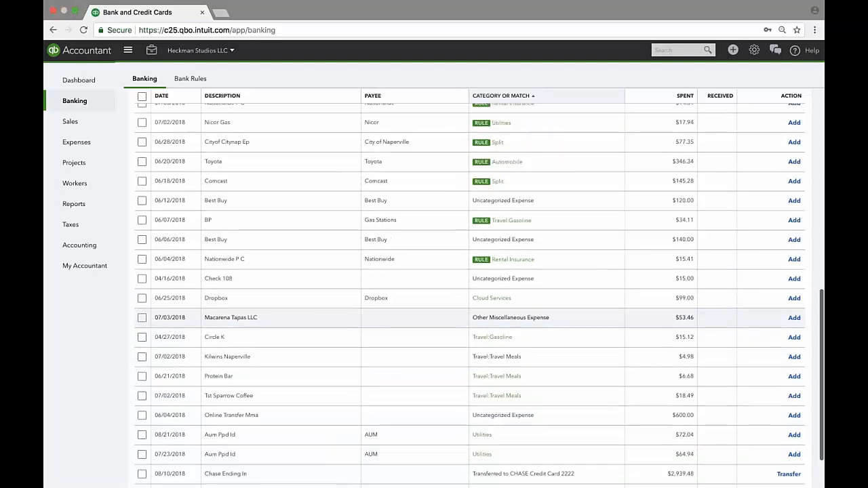
- Open the list of bank rules
scroll(515, 302, up, 3)
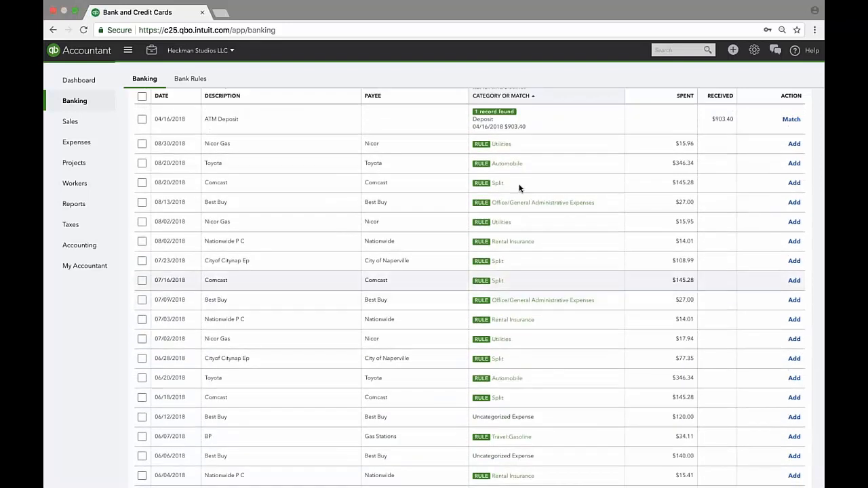
scroll(520, 233, up, 1)
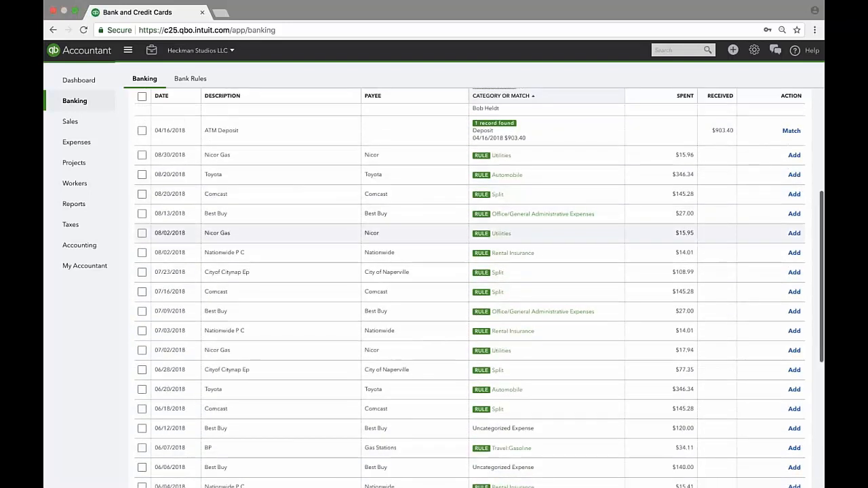
scroll(519, 233, up, 4)
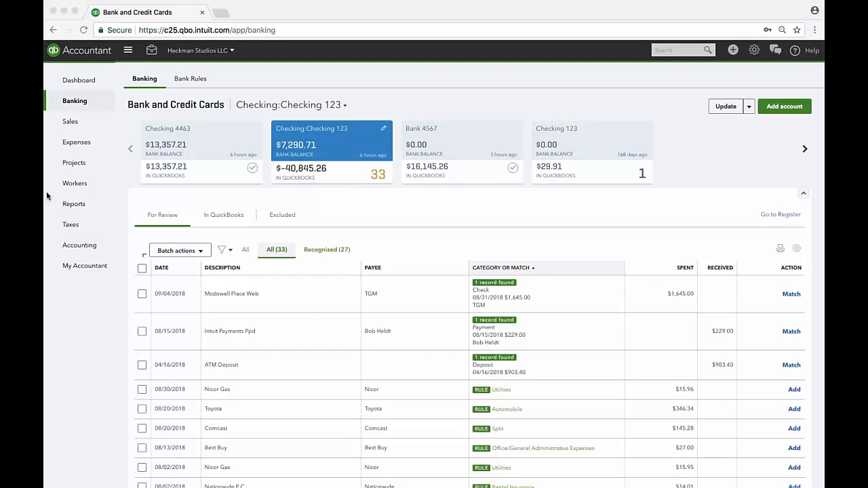
click(191, 82)
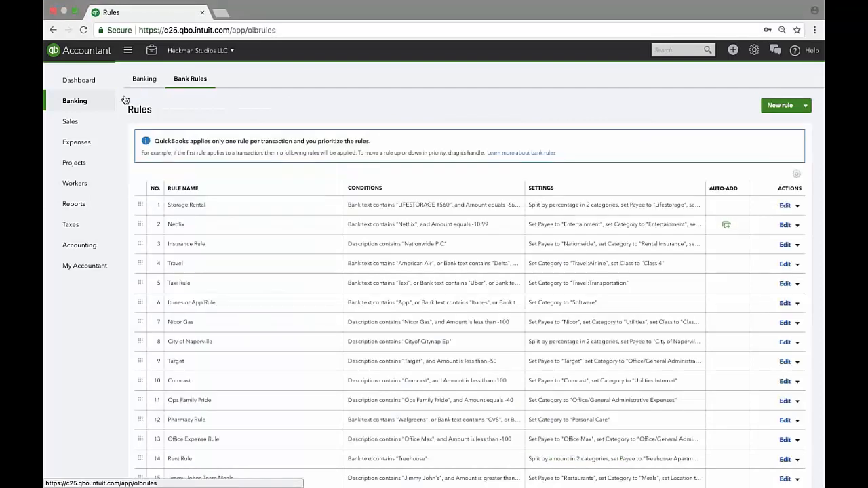
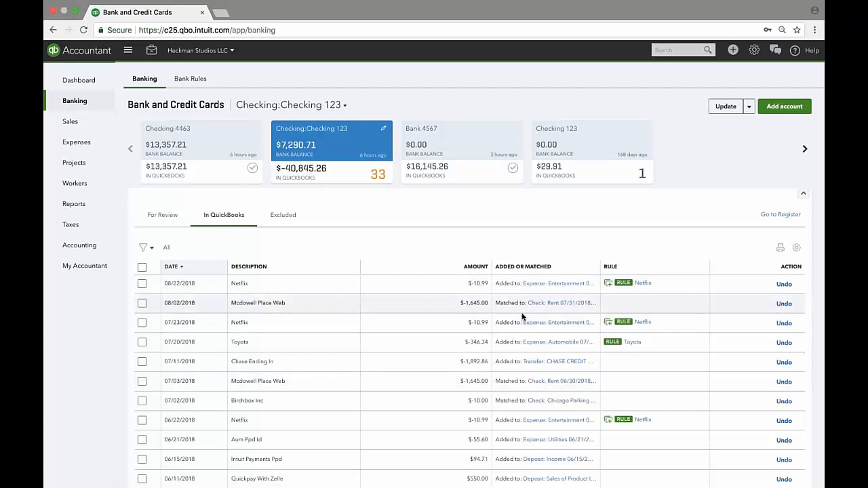
- From the In QuickBooks list, open the rent check matched to the 08/02/2018 Mcdowell Place Web transaction and view its online banking matches
scroll(553, 380, down, 1)
scroll(553, 380, down, 2)
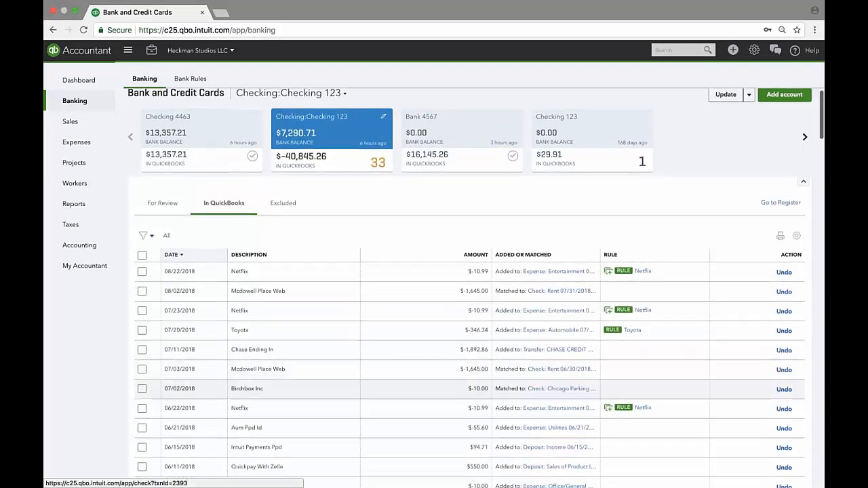
click(560, 271)
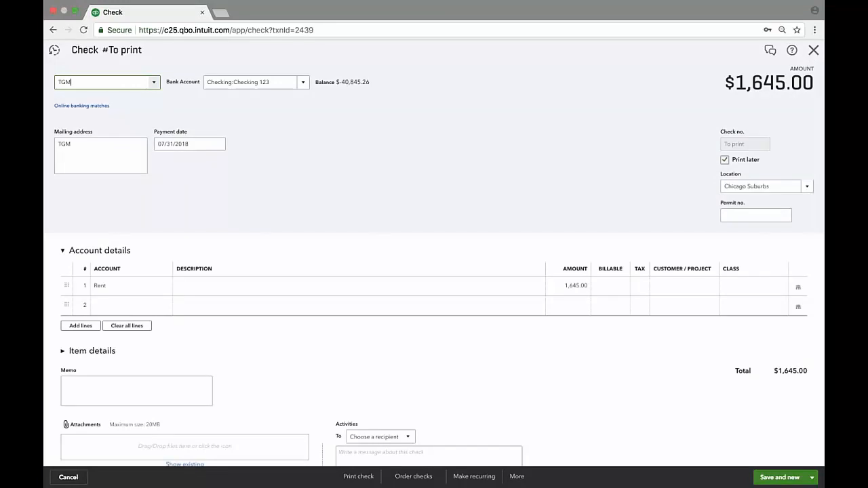
click(68, 109)
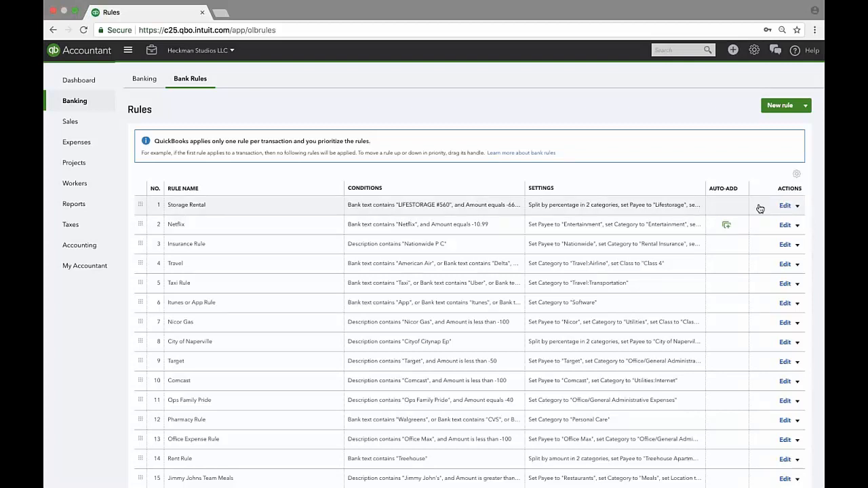
- Open the Storage Rental rule and view its money direction and bank account choices
click(786, 206)
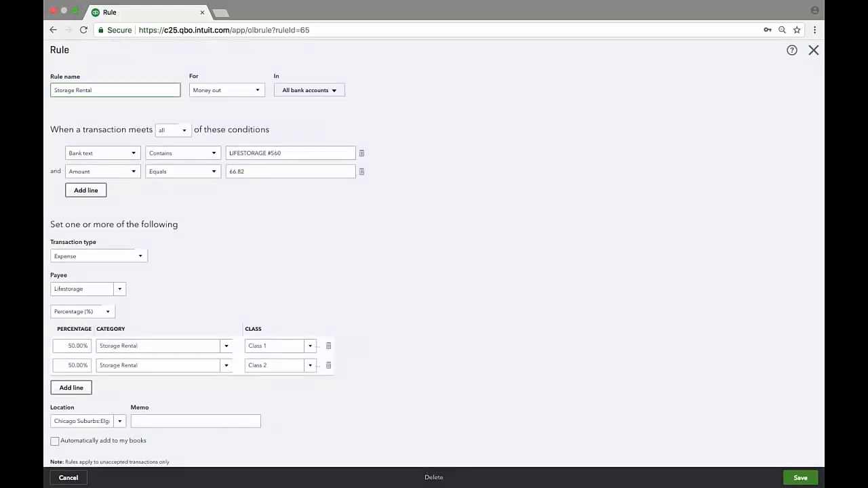
click(238, 90)
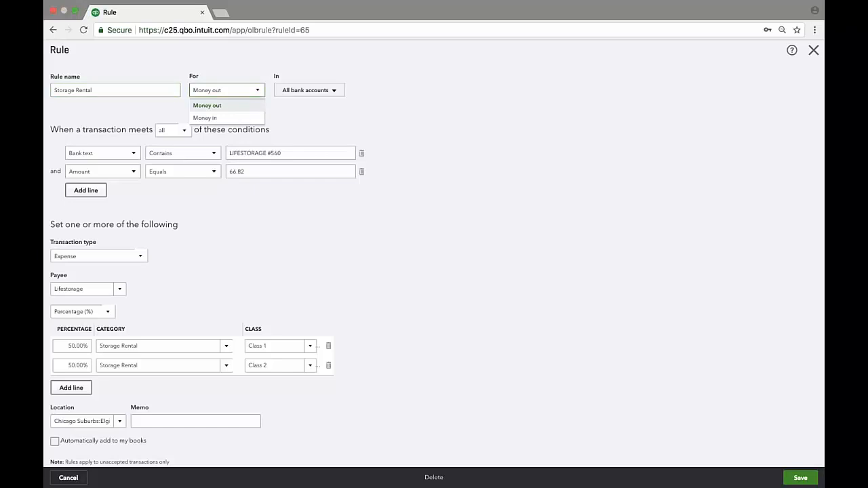
click(313, 99)
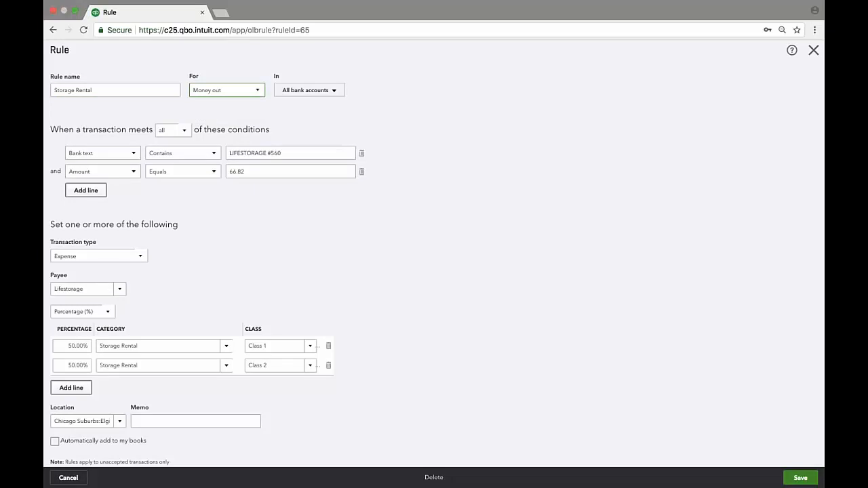
click(319, 92)
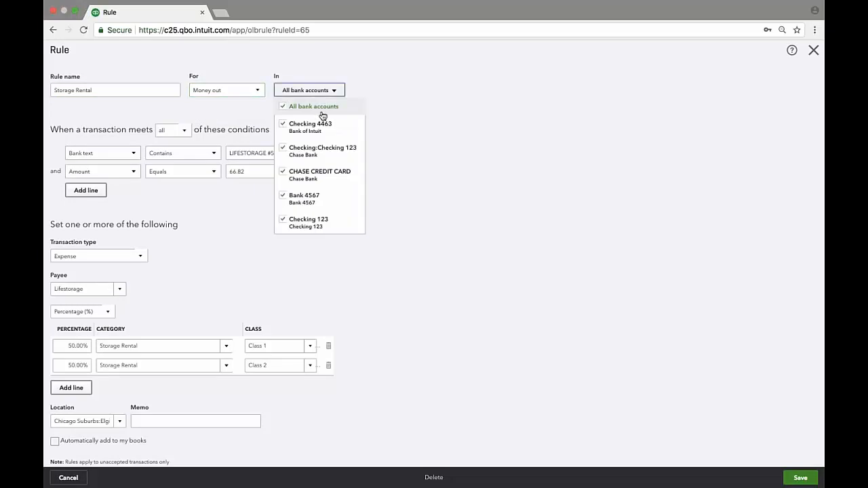
key(Down)
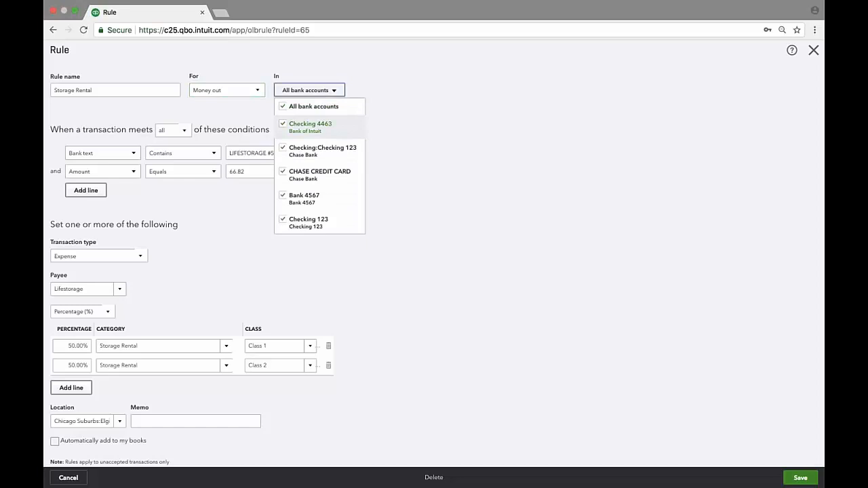
key(Down)
key(Down)
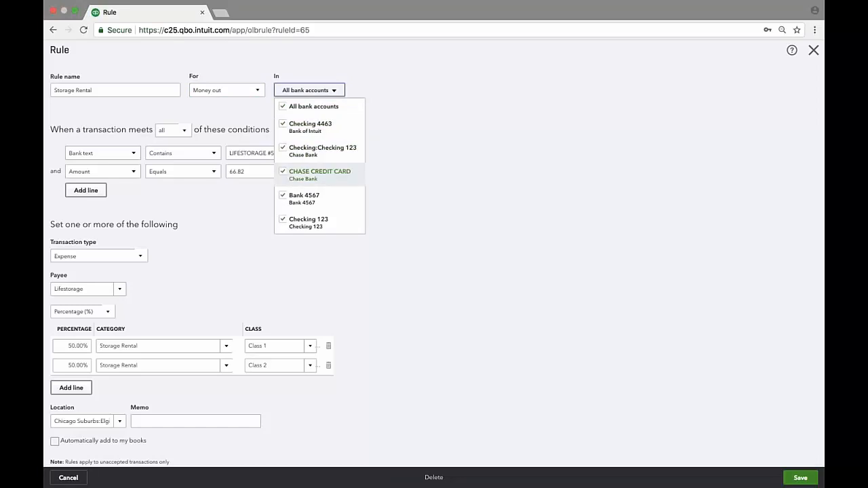
key(Escape)
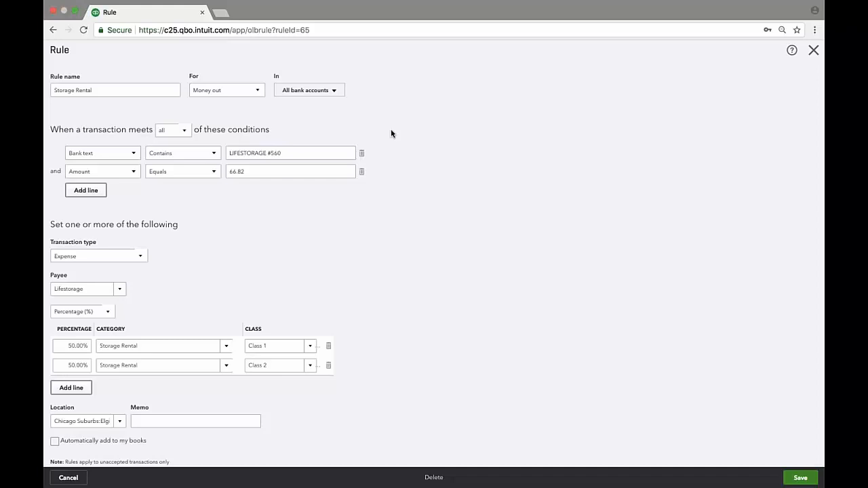
- Review the all/any choice and the condition types of the Storage Rental rule, keeping Bank text first and Amount second
key(space)
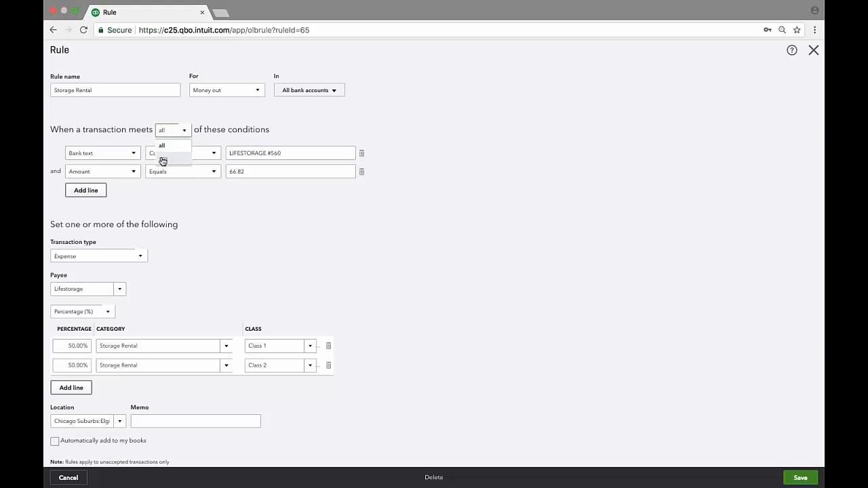
click(253, 131)
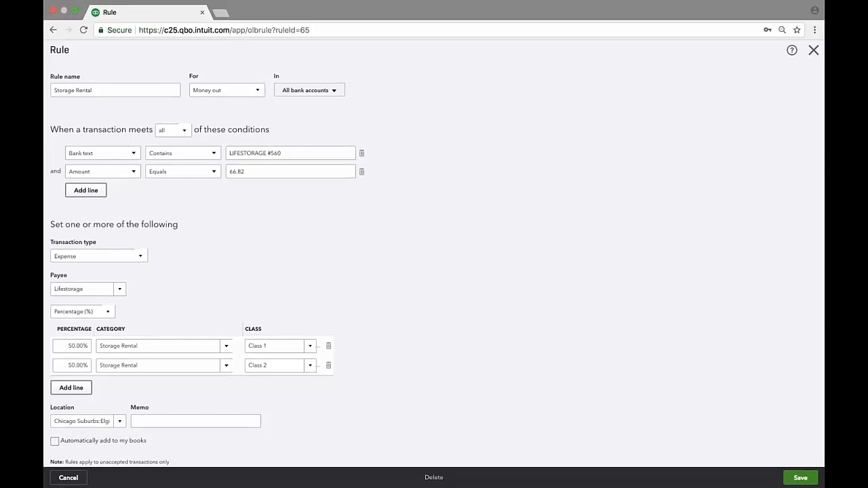
click(123, 154)
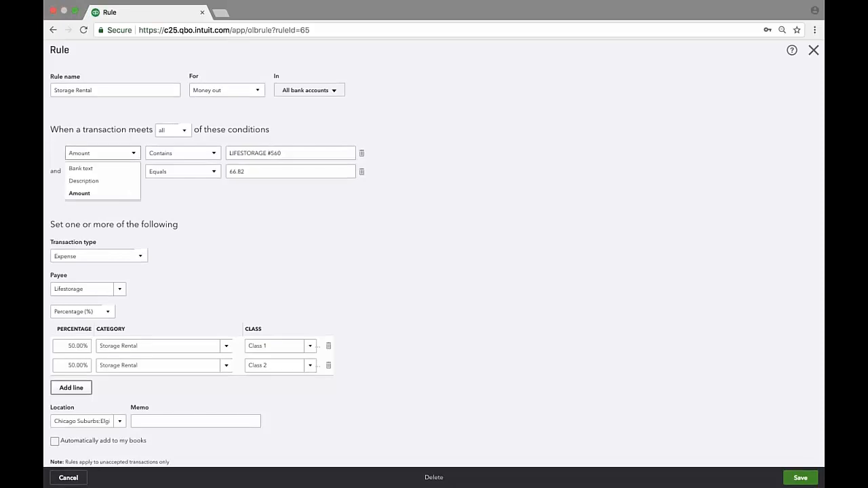
click(83, 169)
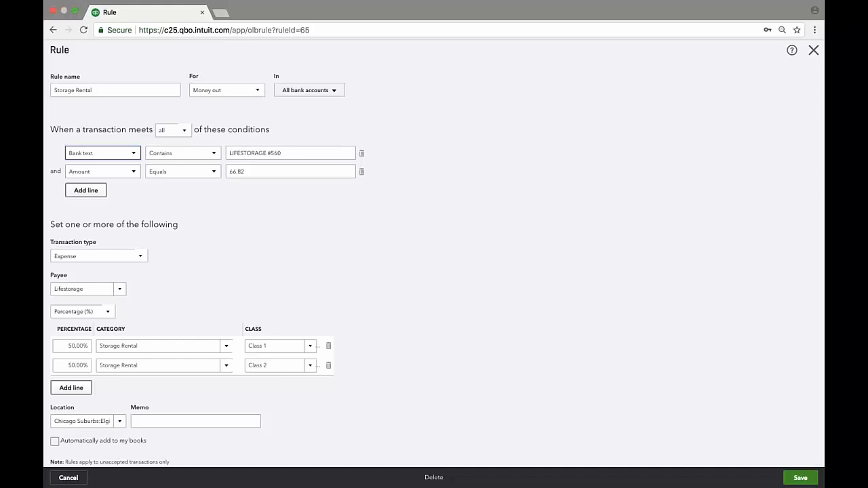
click(133, 171)
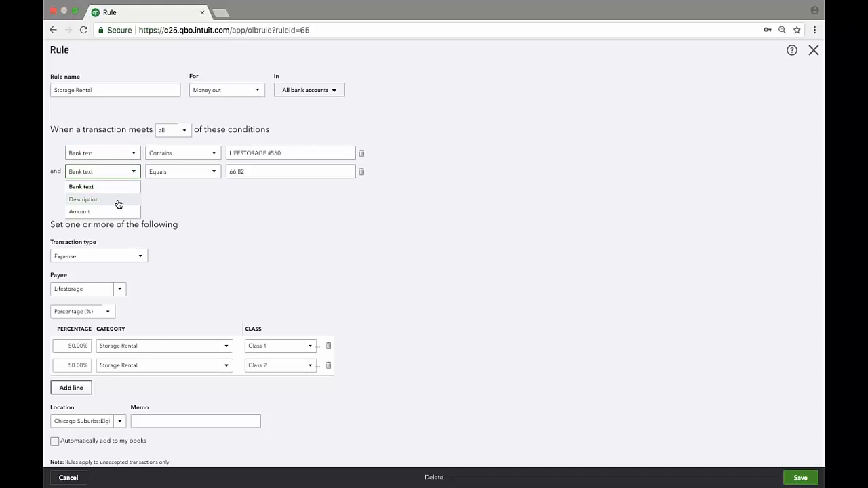
click(86, 213)
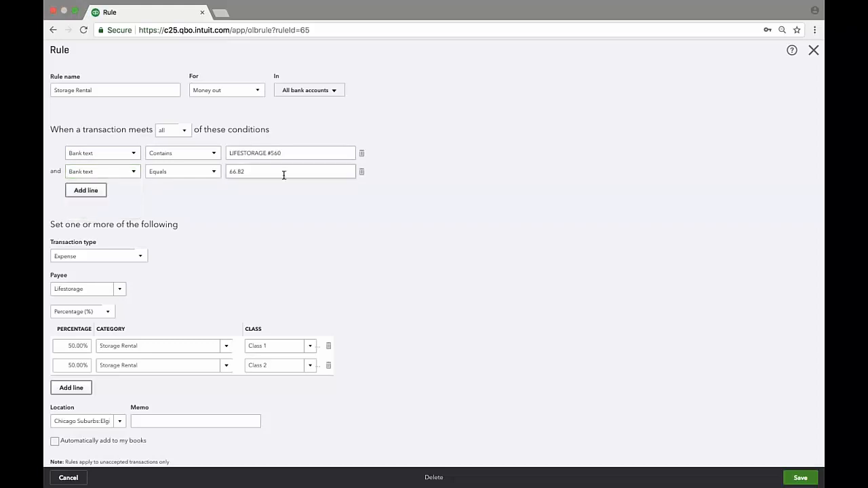
click(101, 172)
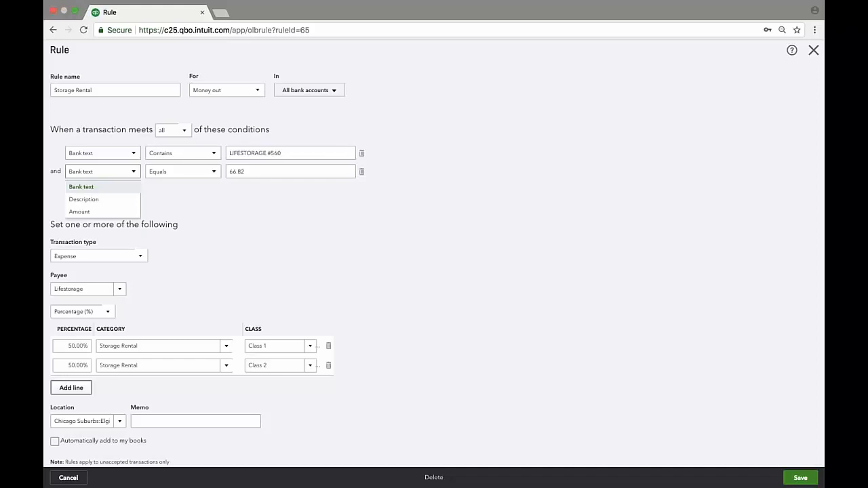
click(79, 212)
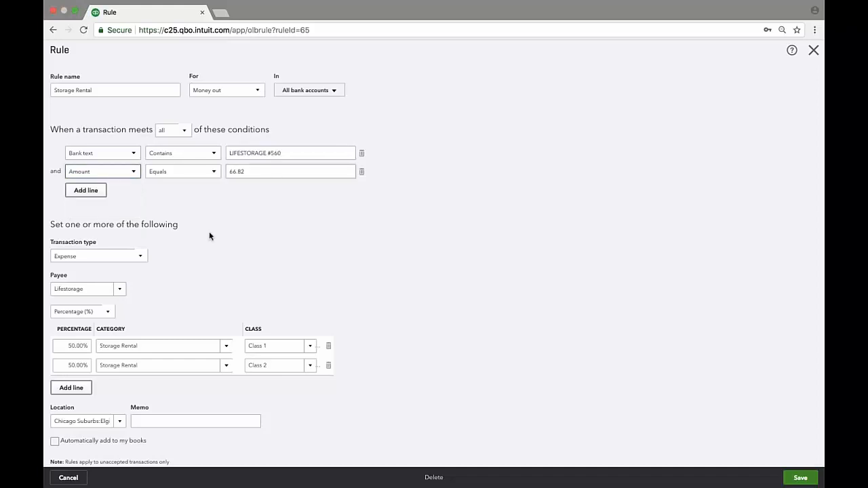
- View the comparison choices for the rule's amount and bank text conditions, keeping Equals and Contains
click(199, 174)
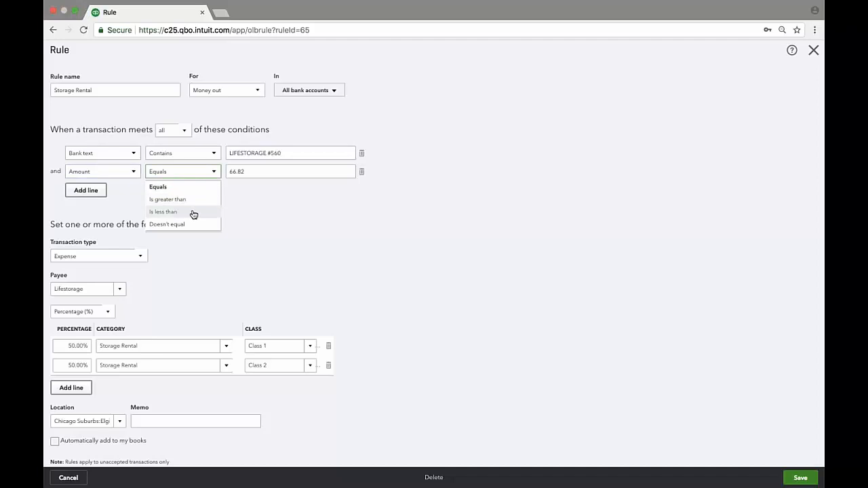
click(190, 187)
click(193, 158)
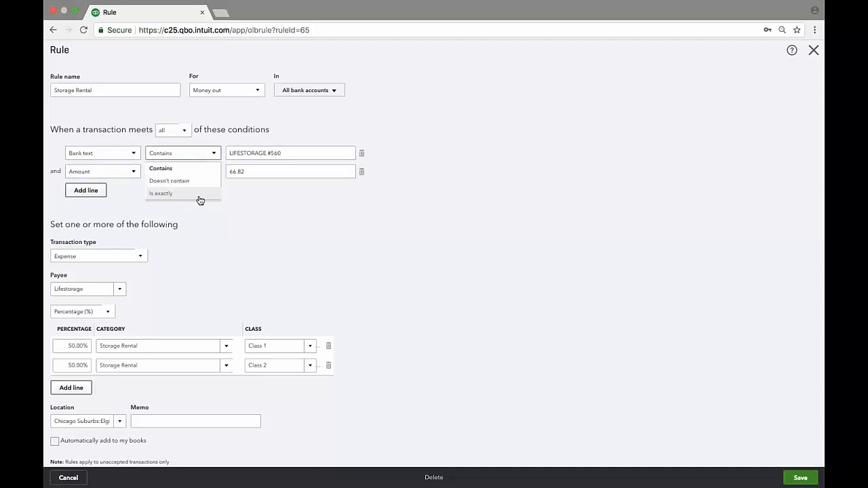
click(271, 198)
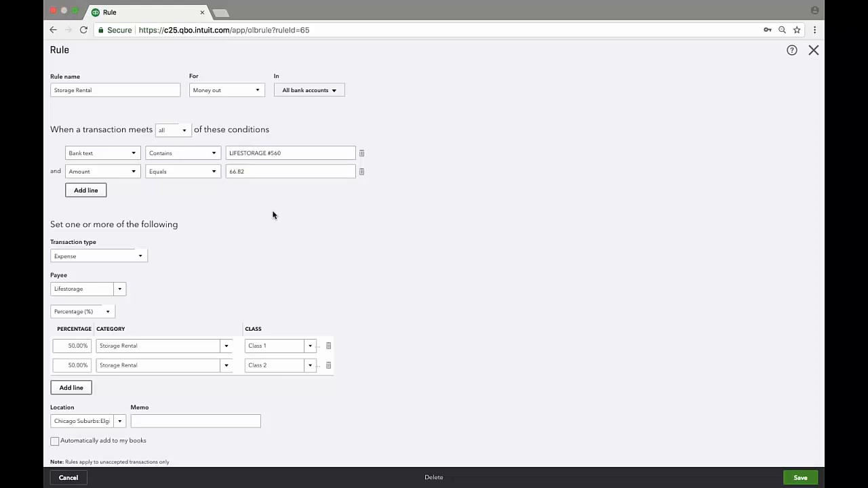
- Review the Storage Rental rule's transaction type and split method choices, keeping Expense and Percentage (%), and close the rule without saving
scroll(268, 204, down, 1)
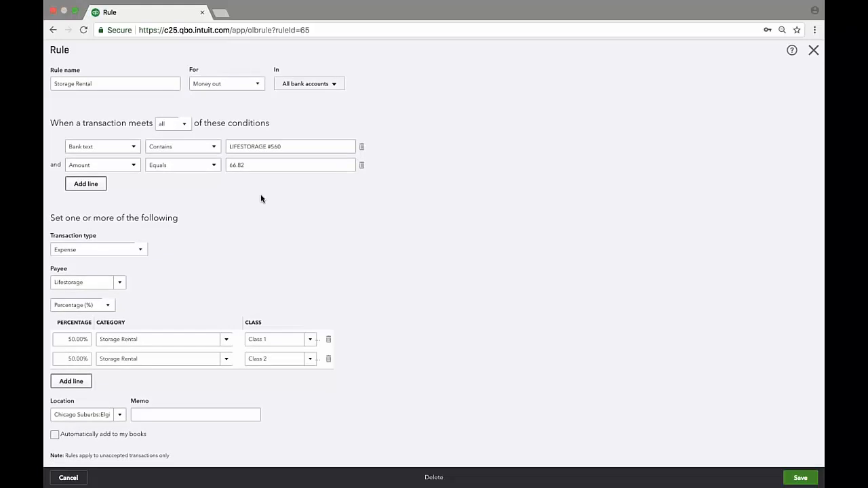
click(129, 250)
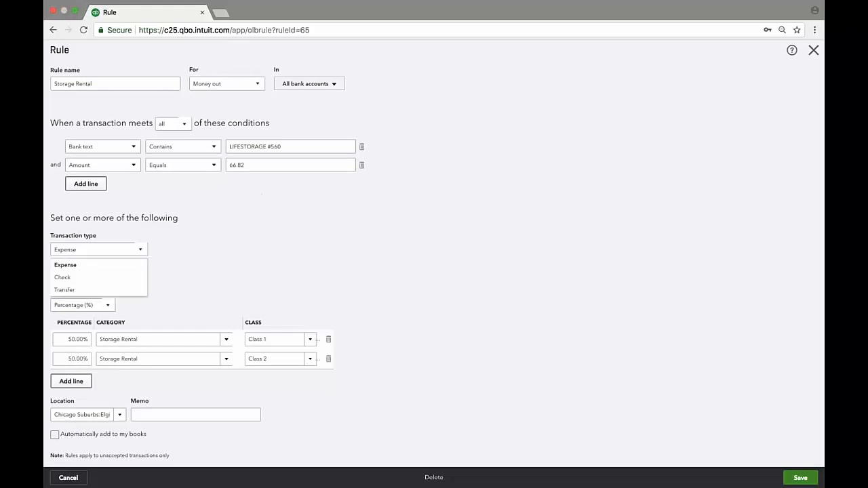
click(136, 264)
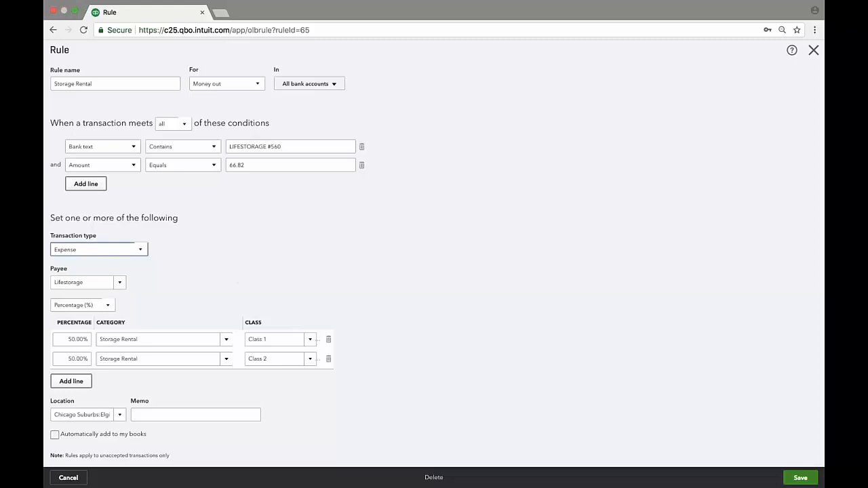
click(111, 308)
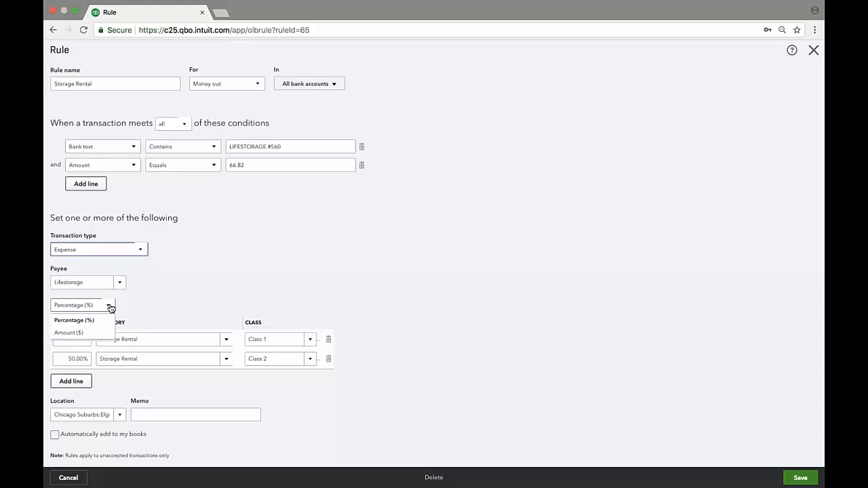
click(81, 321)
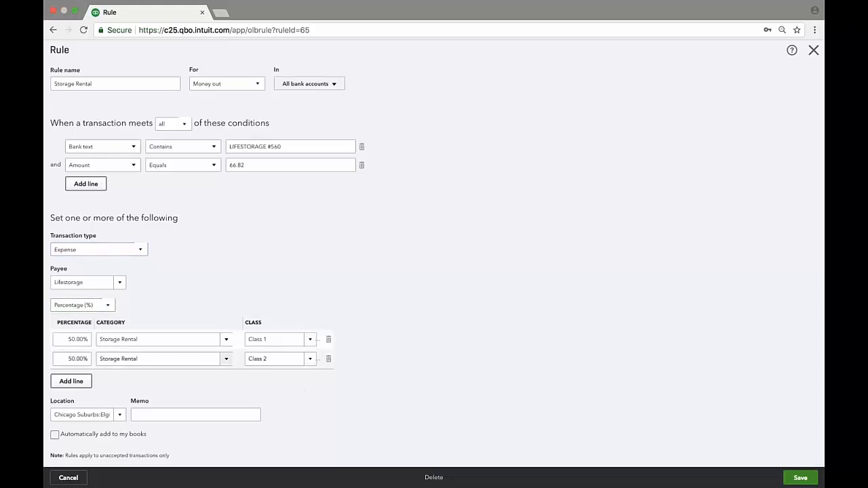
click(108, 306)
click(233, 313)
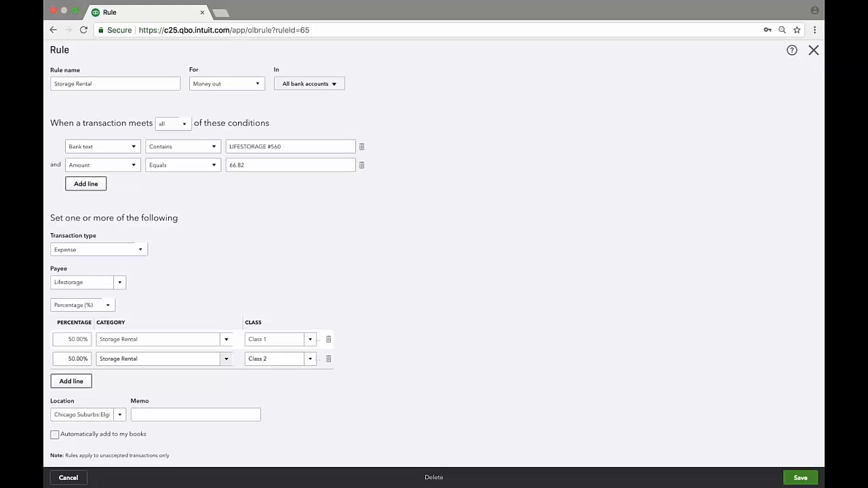
click(814, 51)
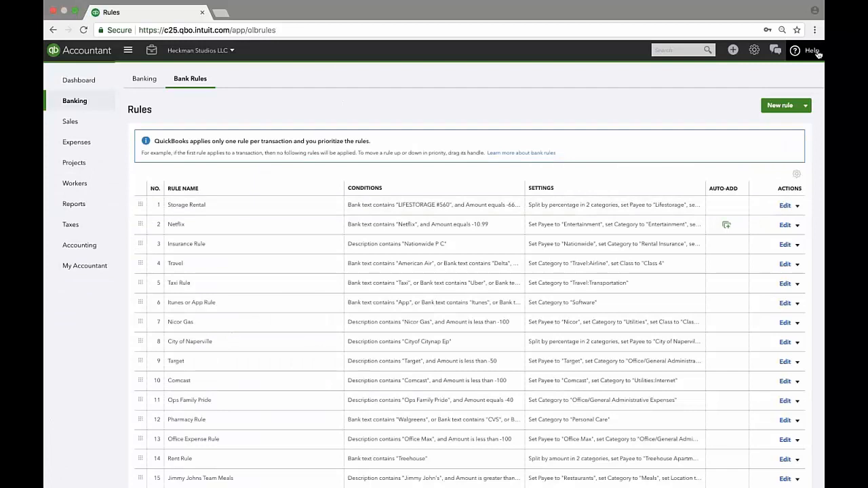
- Open the Netflix rule to review its conditions and automatic-add setting, and close it again
click(785, 225)
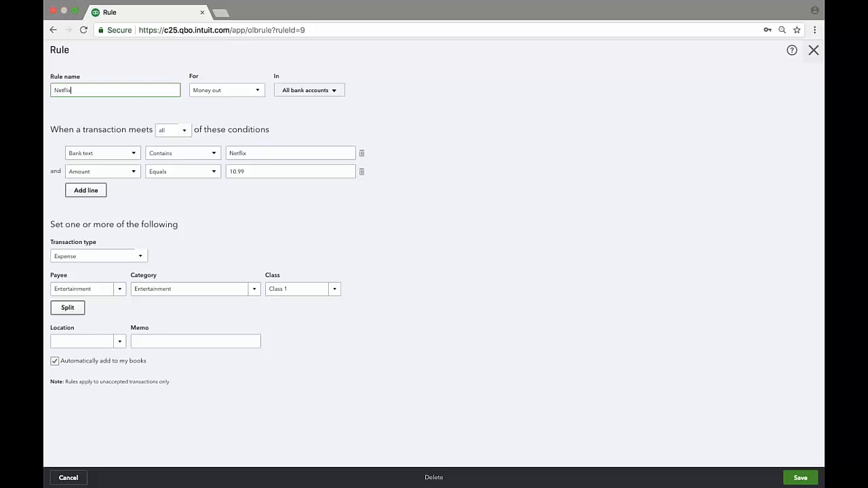
click(814, 50)
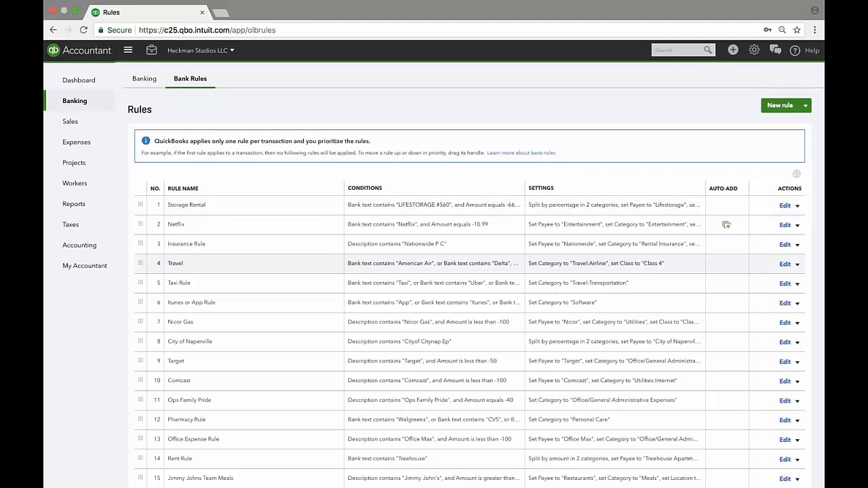
- Open the Taxi Rule, try assigning Class 1 to it, and leave the rule without saving
click(785, 284)
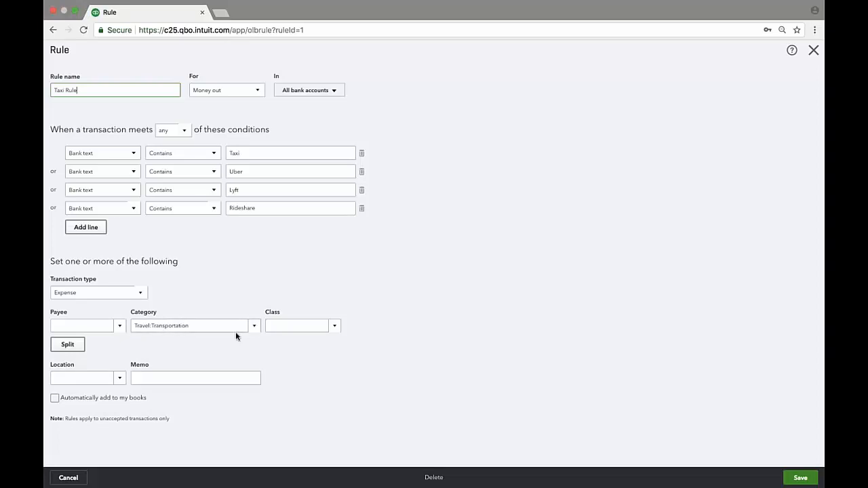
click(333, 326)
click(308, 359)
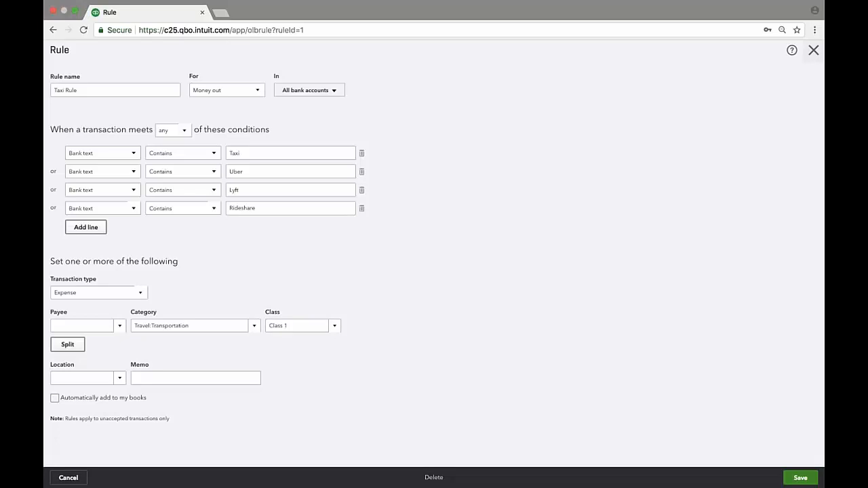
click(813, 50)
click(480, 277)
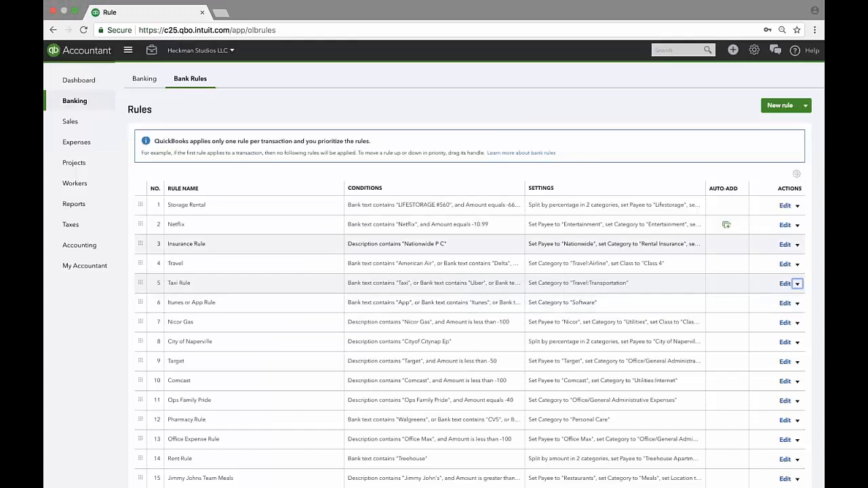
- Return to the downloaded bank transactions and expand the 08/30/2018 Nicor Gas transaction to examine the rule applied to it, then collapse it
click(144, 79)
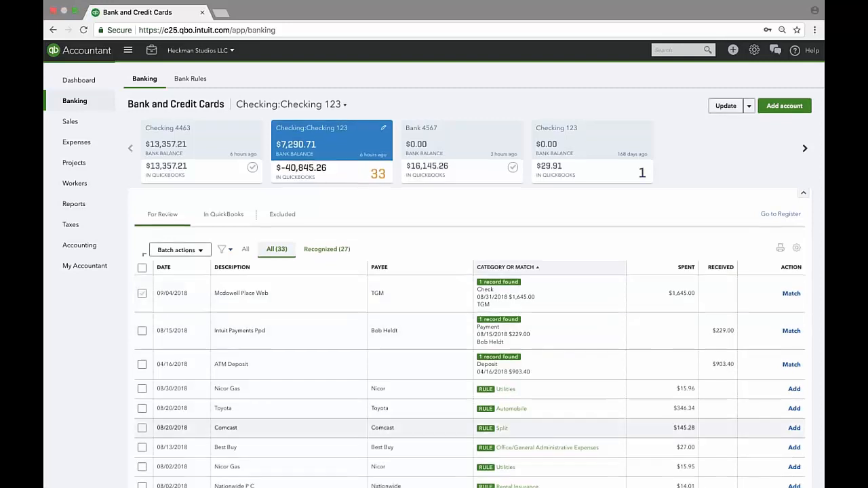
scroll(467, 407, down, 3)
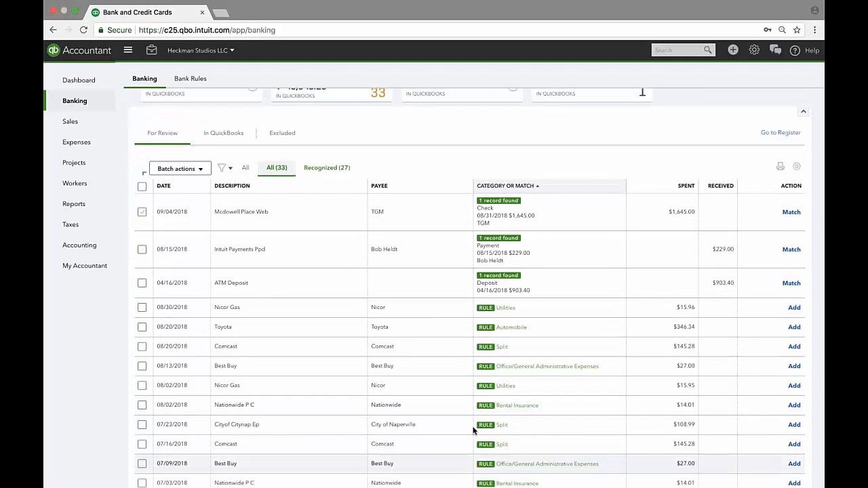
click(257, 310)
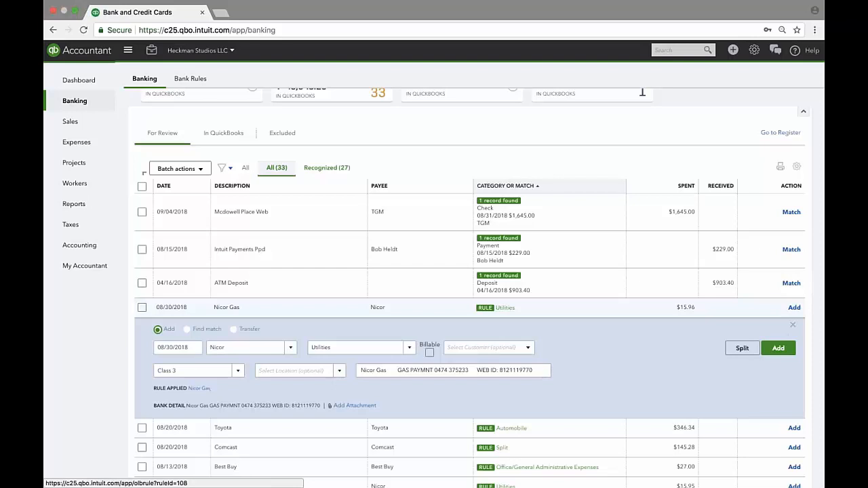
click(792, 325)
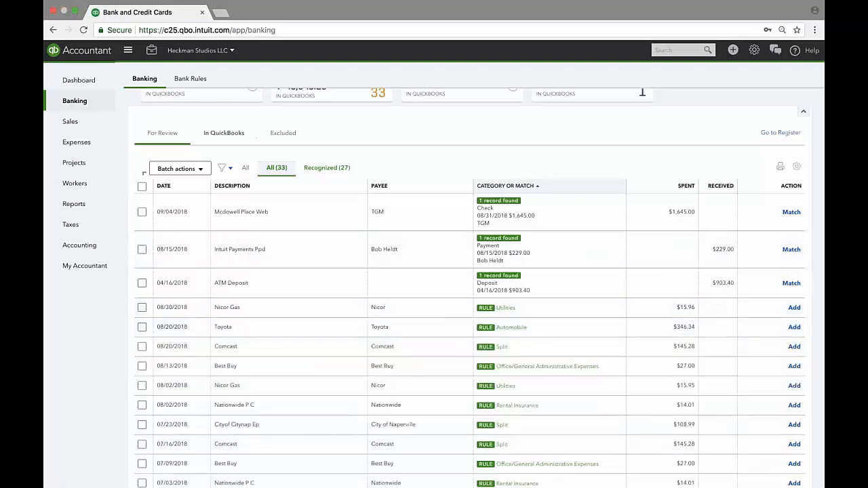
click(224, 133)
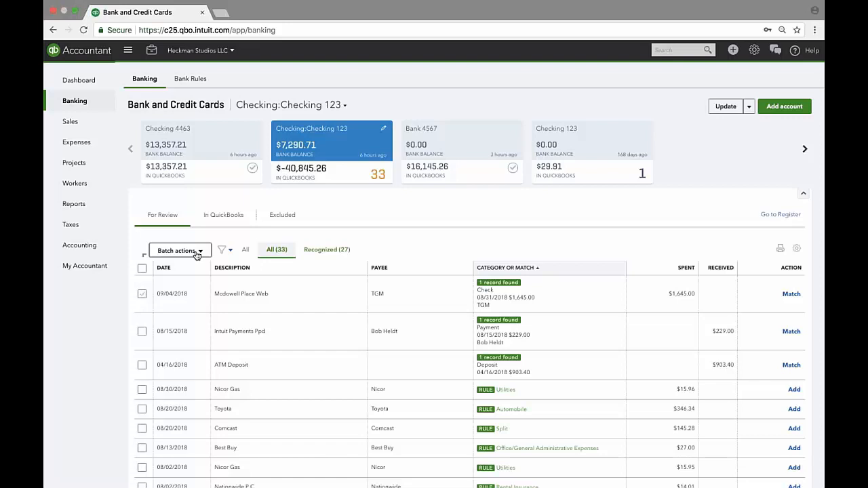
- Accept the three matched transactions, Mcdowell Place Web, Intuit Payments Ppd and ATM Deposit, together as a batch
click(143, 295)
click(142, 331)
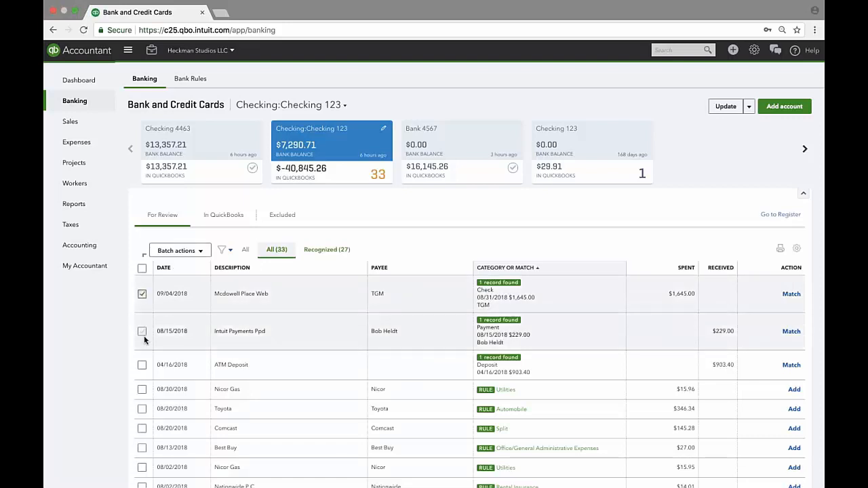
click(142, 365)
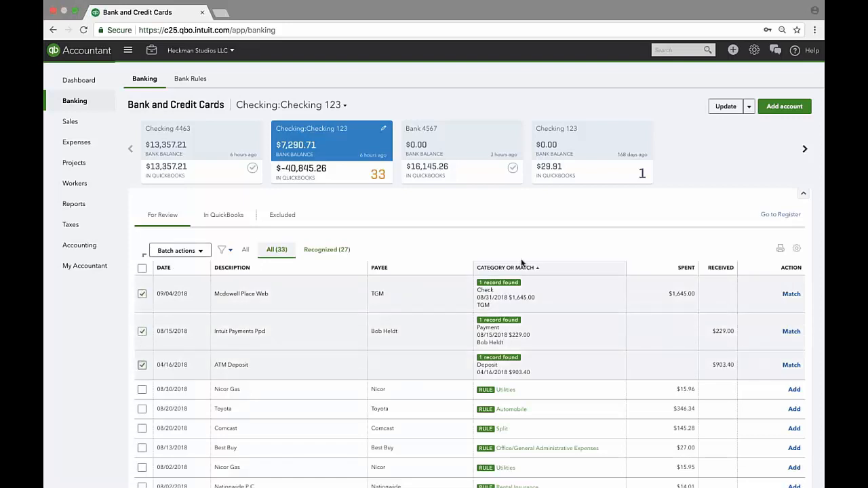
click(177, 250)
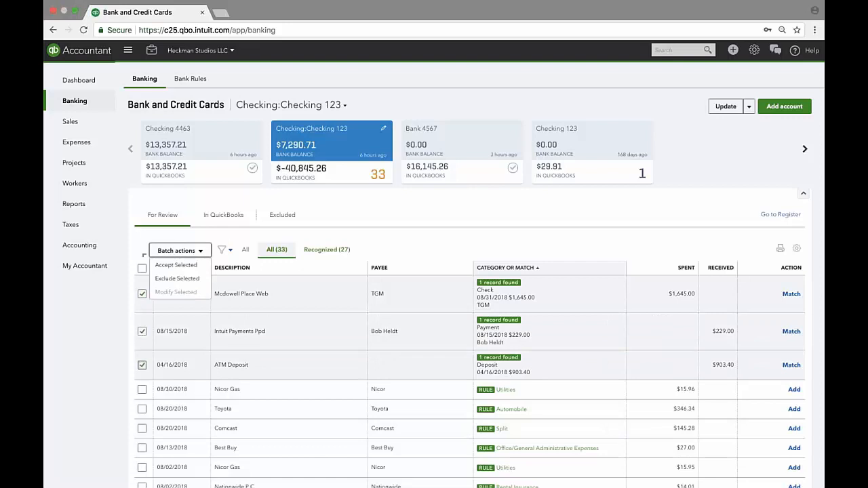
click(201, 266)
click(142, 284)
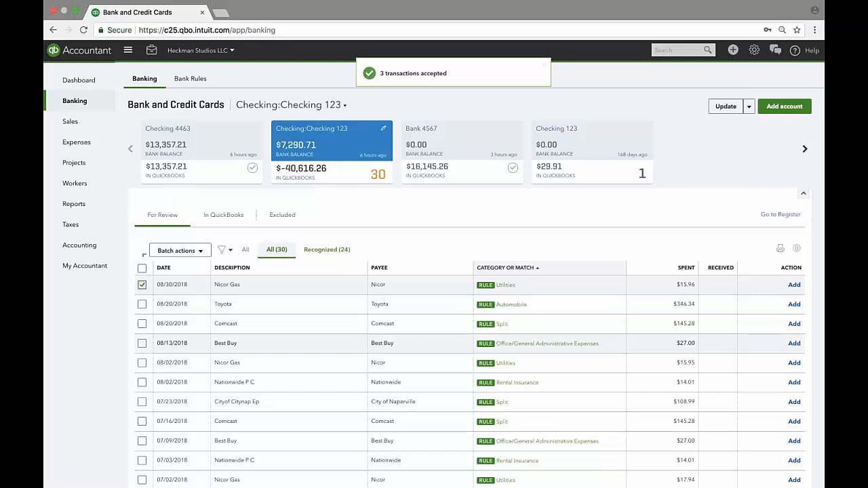
shift+click(142, 441)
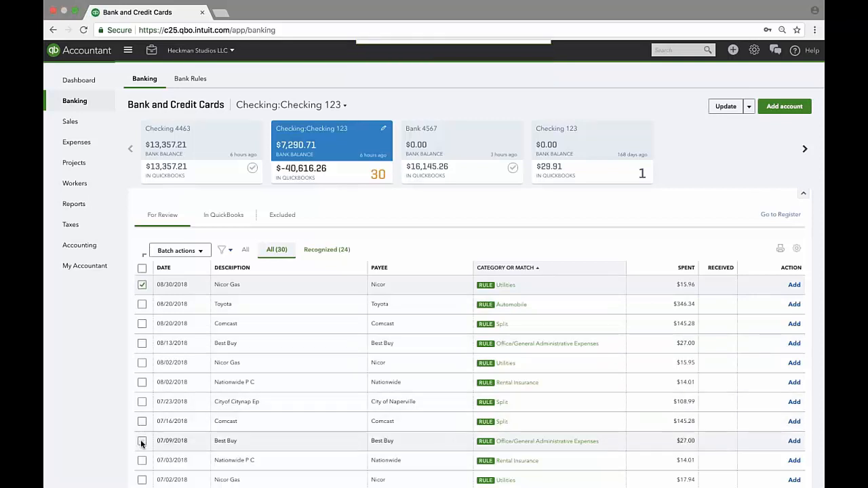
click(180, 250)
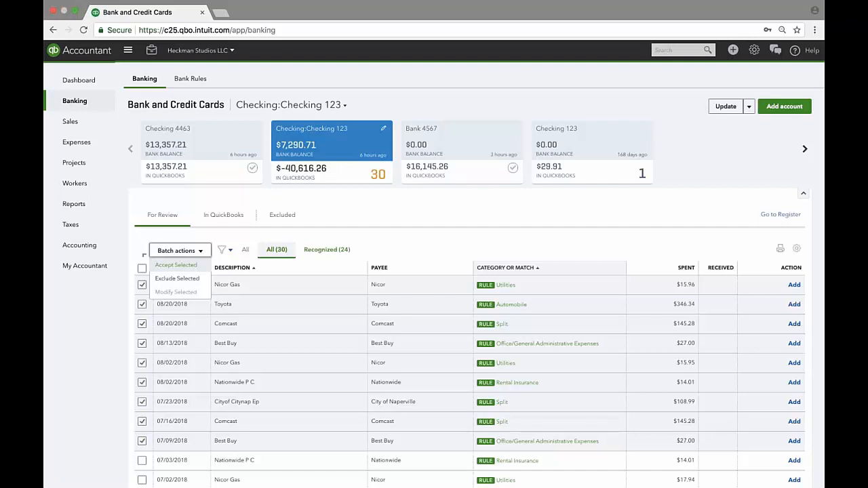
click(464, 249)
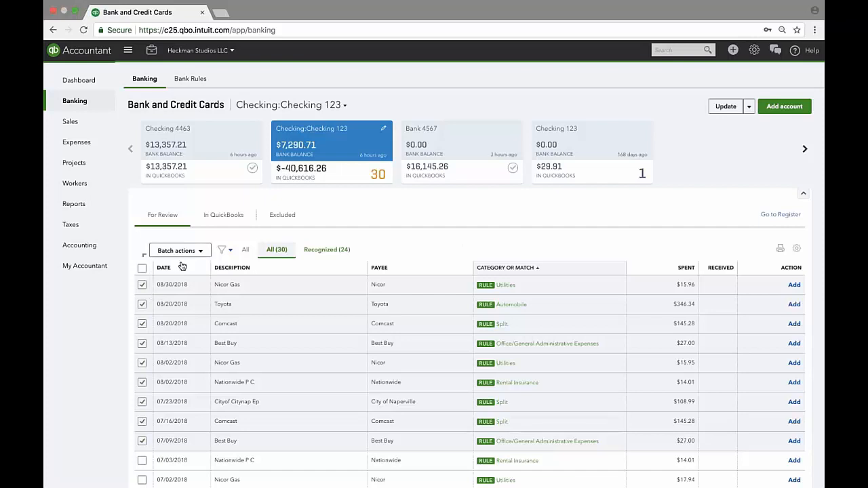
click(142, 284)
click(142, 270)
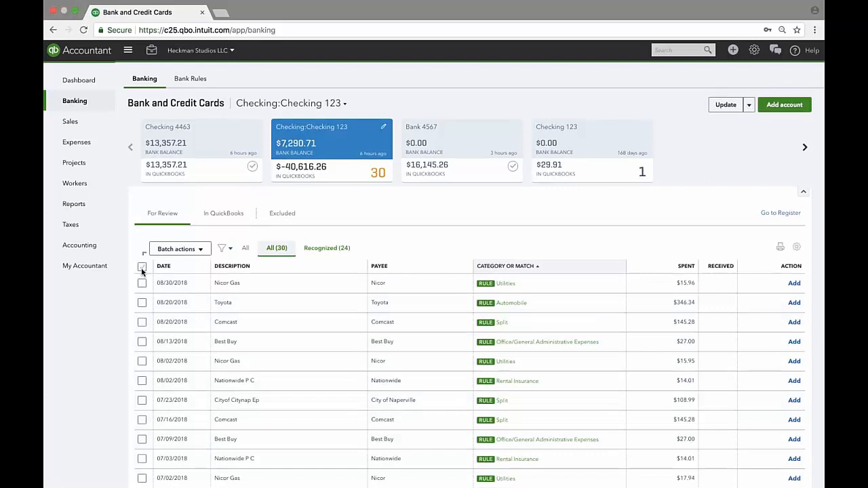
- Sort the transactions for review by description in ascending order and look through the whole list
click(234, 267)
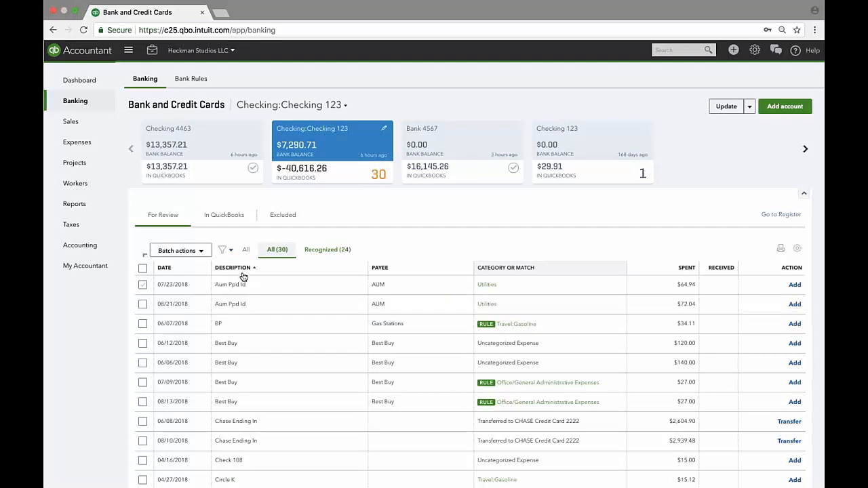
scroll(243, 277, down, 1)
scroll(243, 277, down, 5)
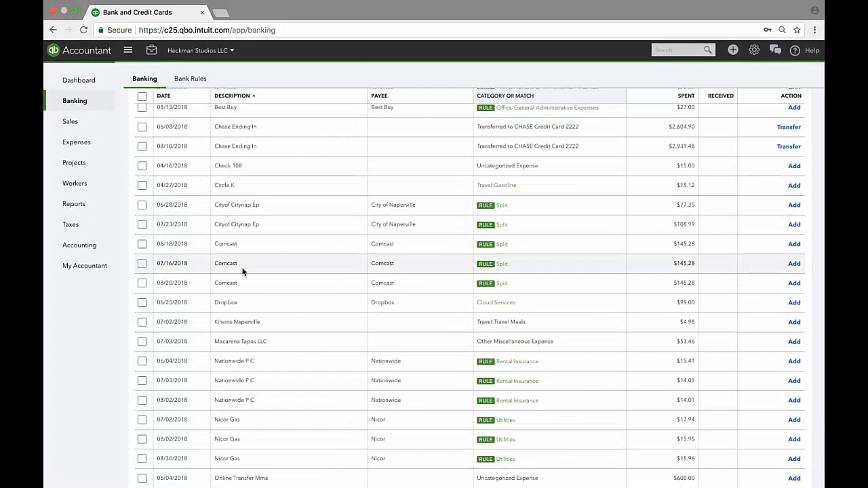
scroll(243, 272, down, 3)
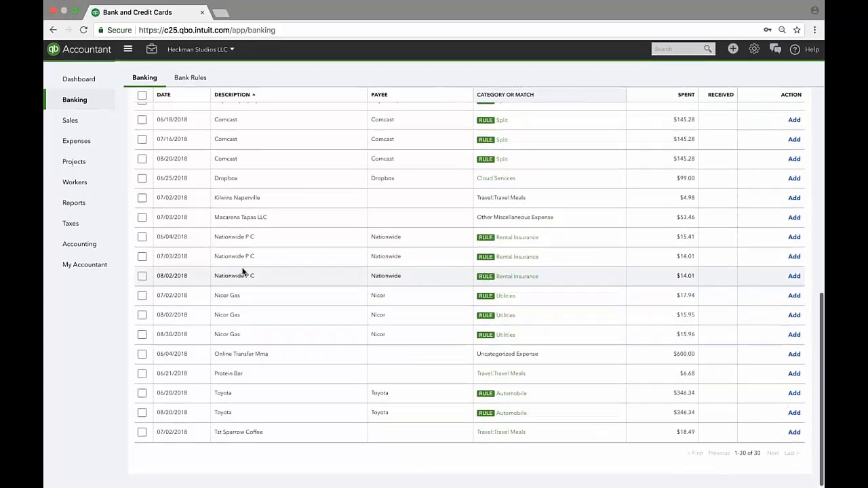
scroll(243, 271, up, 10)
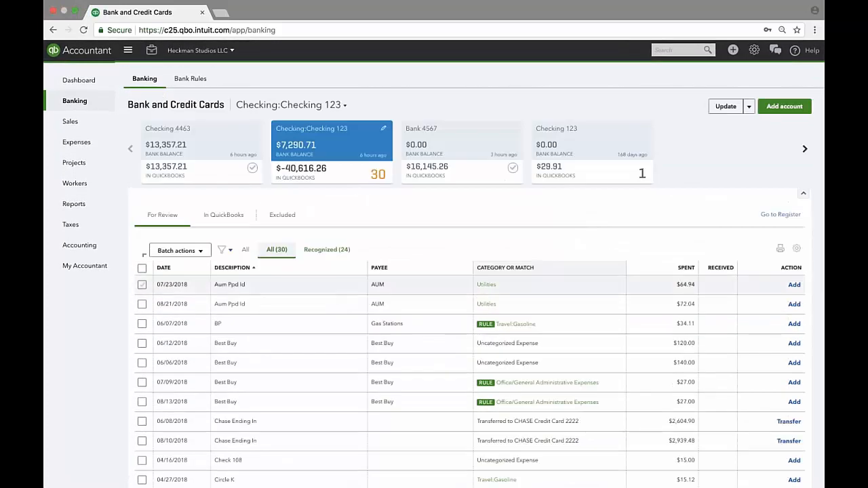
- Select the four Best Buy transactions dated 06/12, 06/06, 07/09 and 08/13/2018 and open them for batch modification
click(142, 343)
click(142, 363)
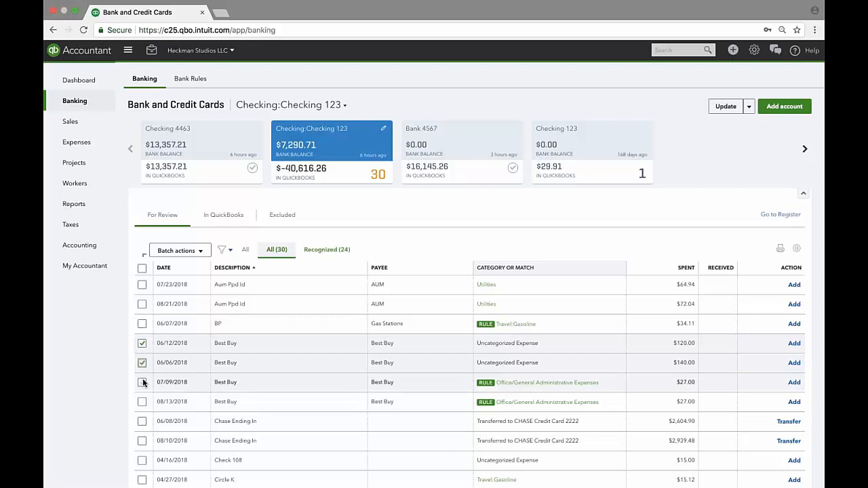
click(141, 382)
click(142, 401)
click(180, 251)
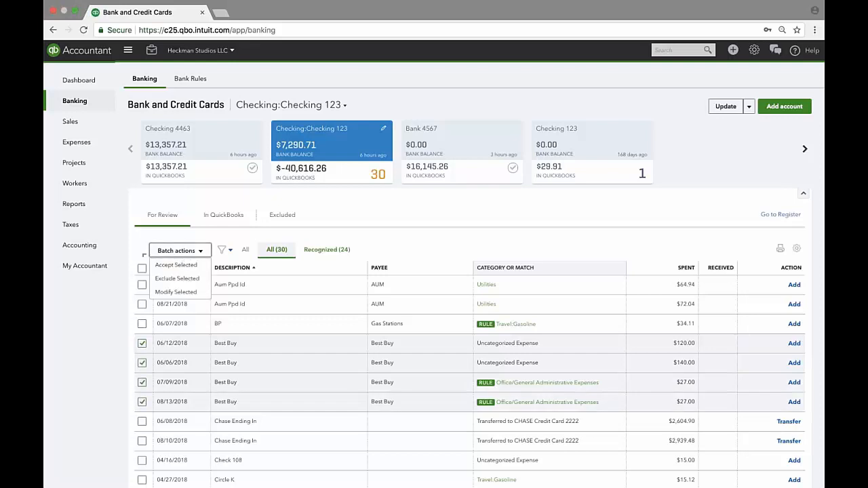
click(177, 293)
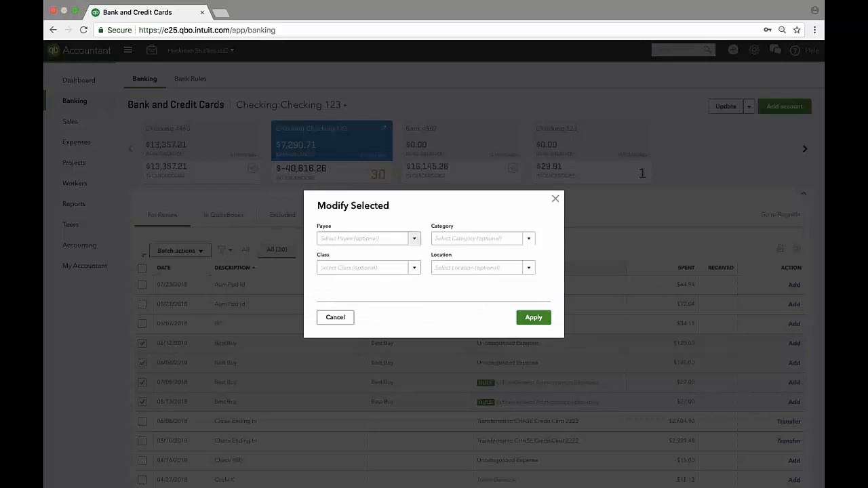
- Set the selected transactions' payee to Best Buy, category to Office/General Administrative Expenses and class to Class 1, and apply the changes
click(367, 238)
text(be)
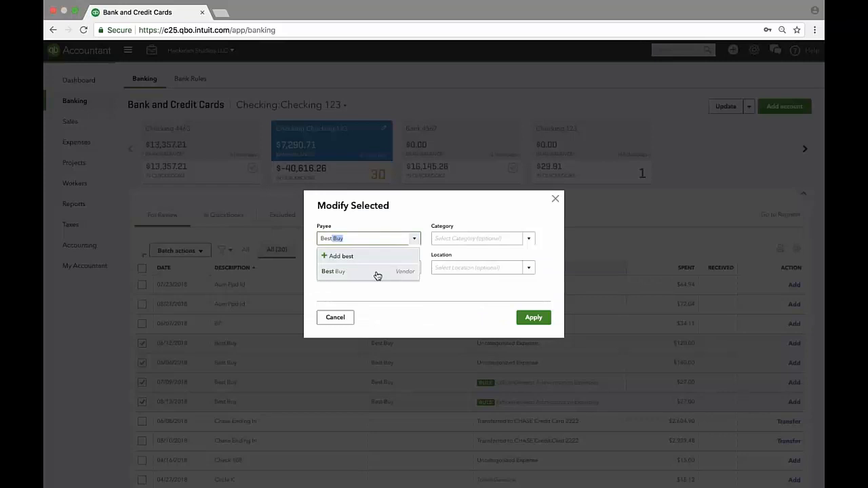
click(376, 273)
click(485, 238)
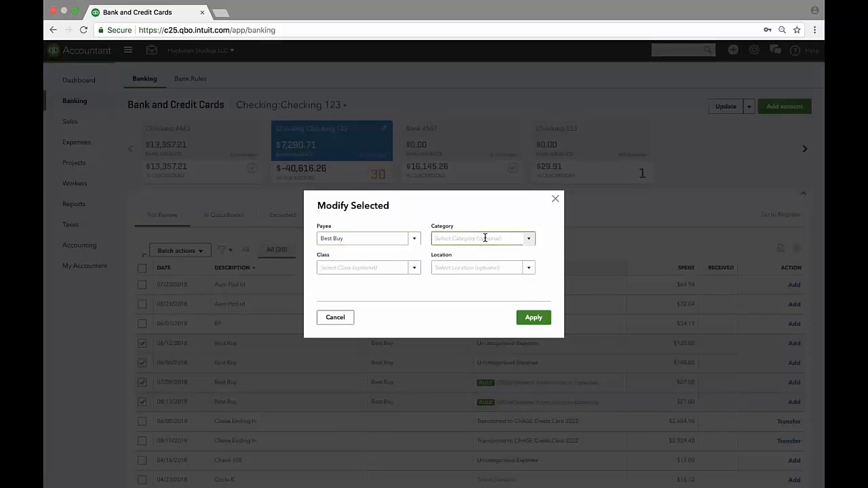
text(office)
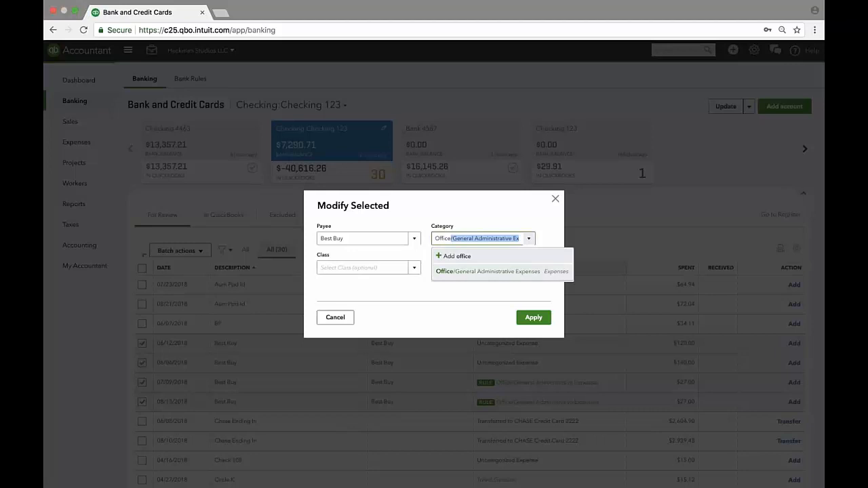
key(Tab)
click(360, 269)
text(cl)
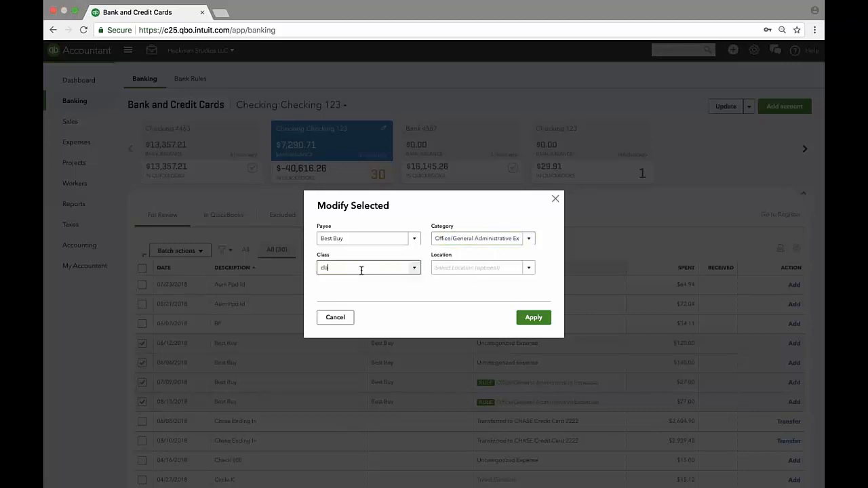
text(ass 1)
key(Down)
key(Return)
click(533, 318)
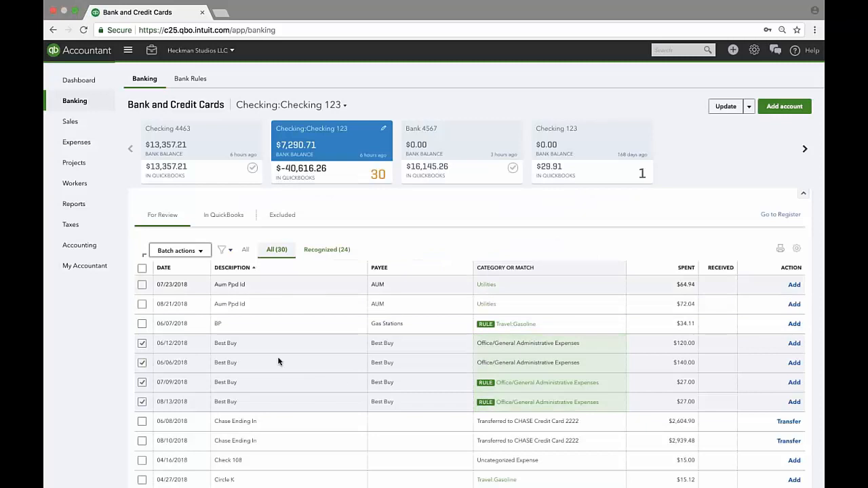
- Accept the four modified Best Buy transactions as a batch
click(179, 250)
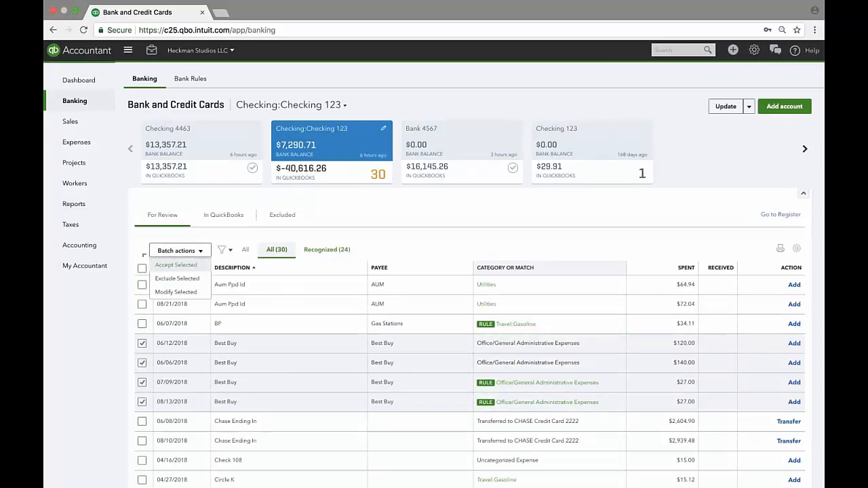
click(176, 264)
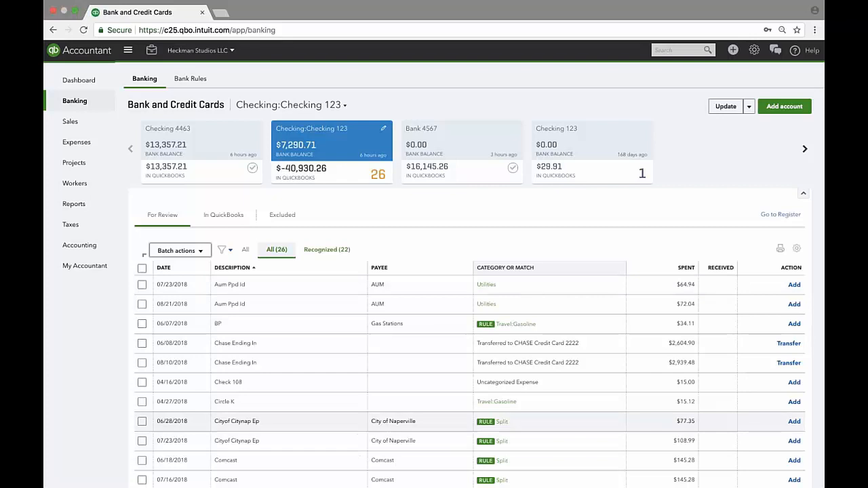
scroll(435, 415, down, 1)
scroll(435, 410, down, 2)
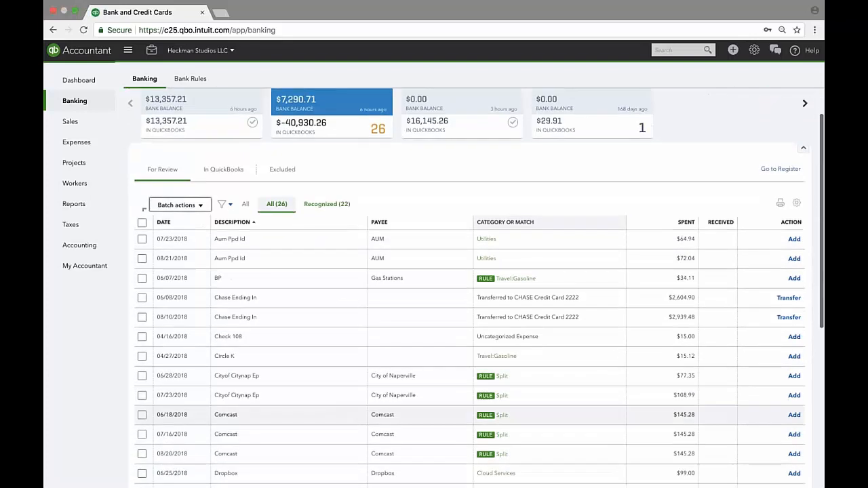
scroll(434, 411, up, 3)
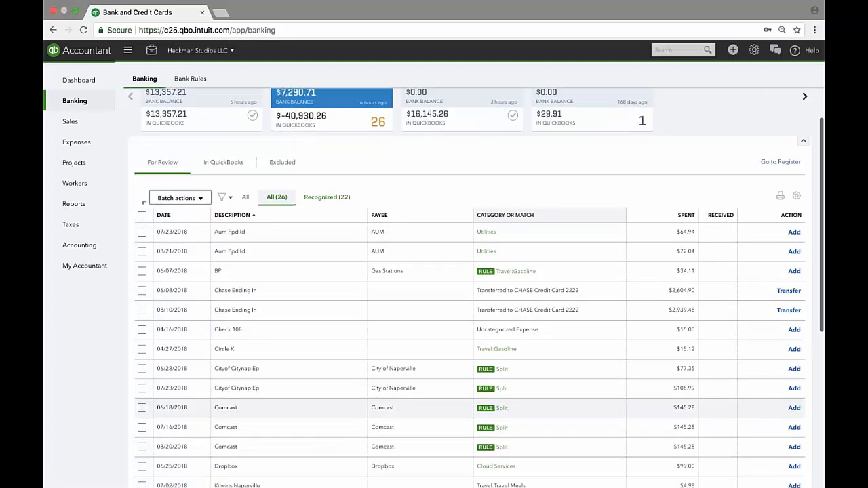
- Open the bank rules list, check the options for exporting and importing rules, and return to the downloaded bank transactions
click(191, 79)
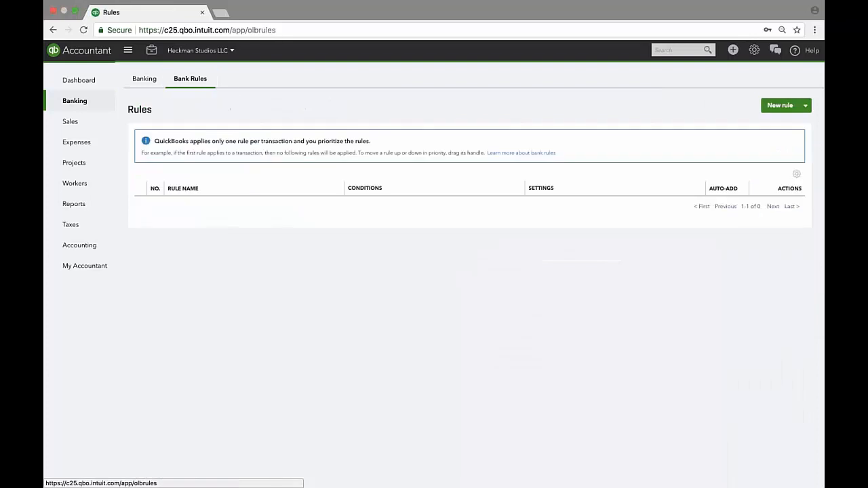
click(806, 105)
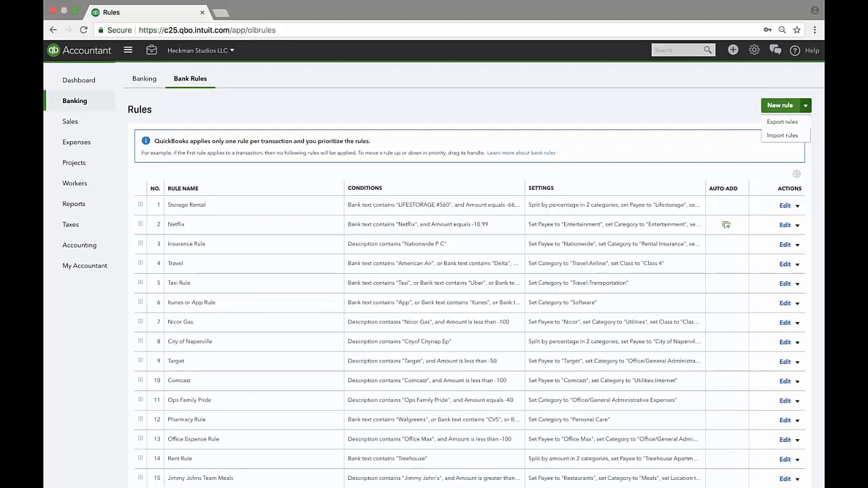
click(610, 108)
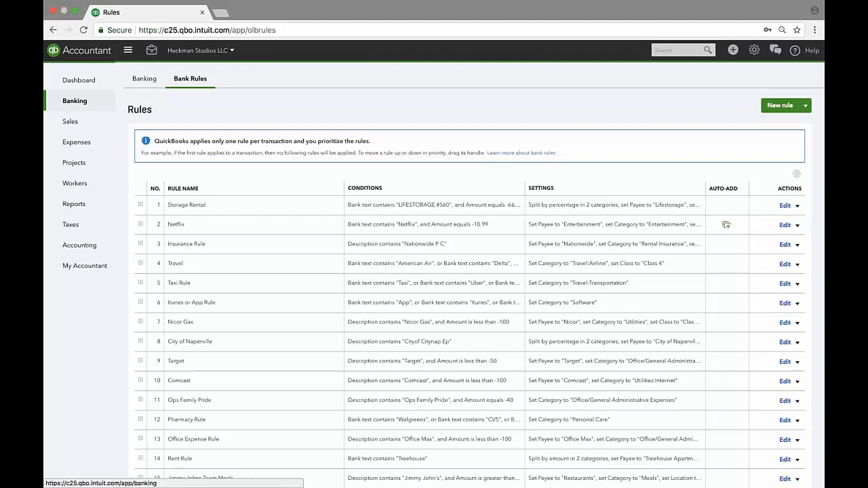
click(144, 79)
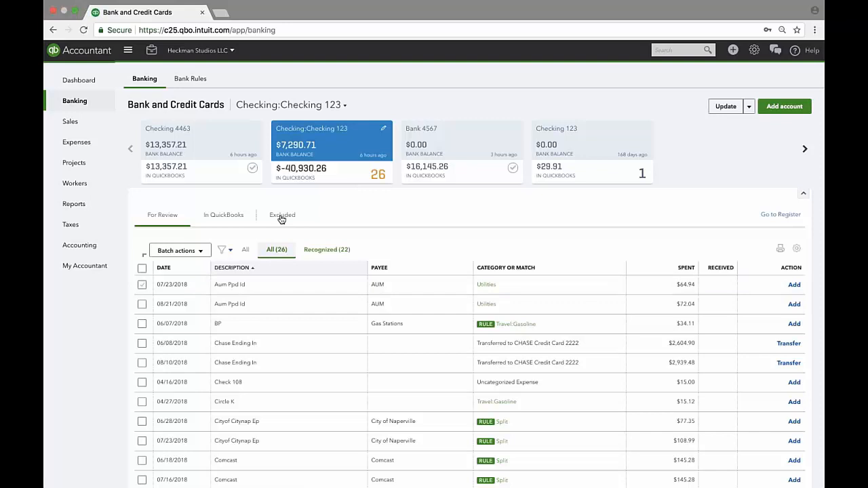
- Sort the transactions by date, oldest first, and exclude the 04/16/2018 Check 108 and 04/27/2018 Circle K transactions as a batch
click(197, 271)
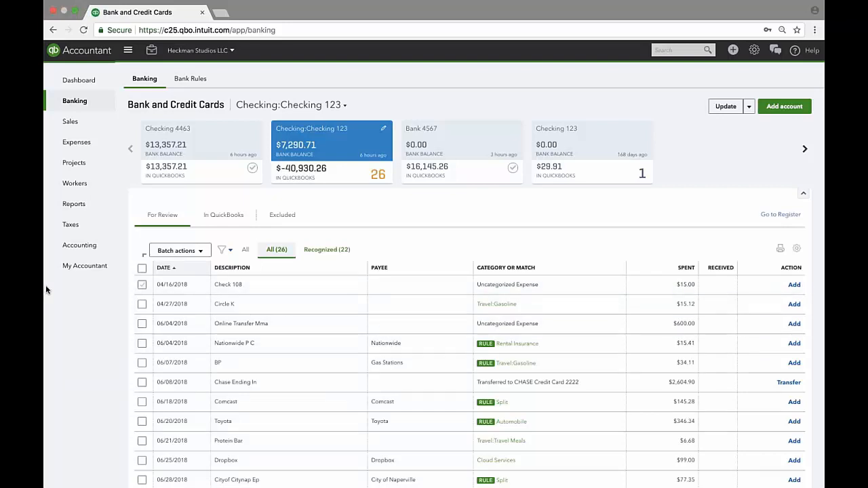
click(141, 285)
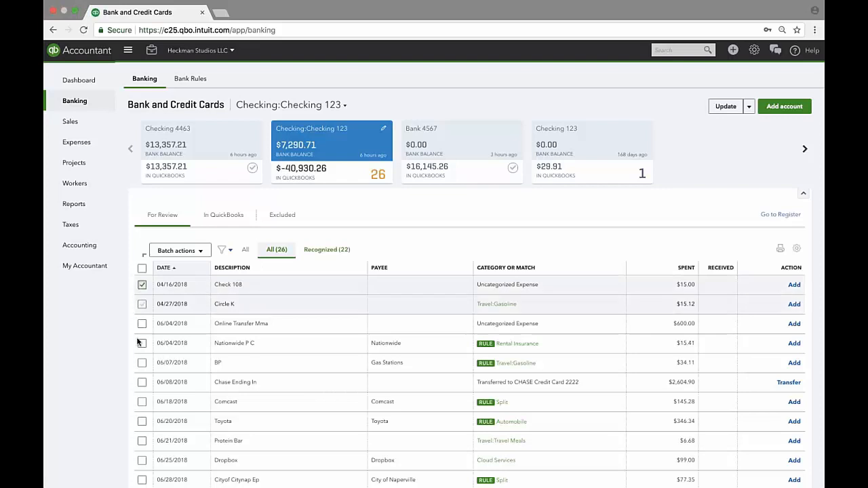
click(142, 304)
click(194, 251)
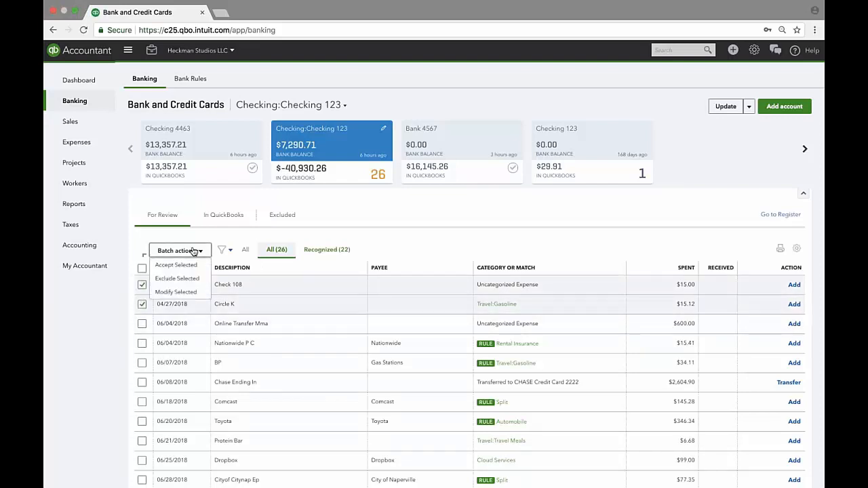
click(187, 279)
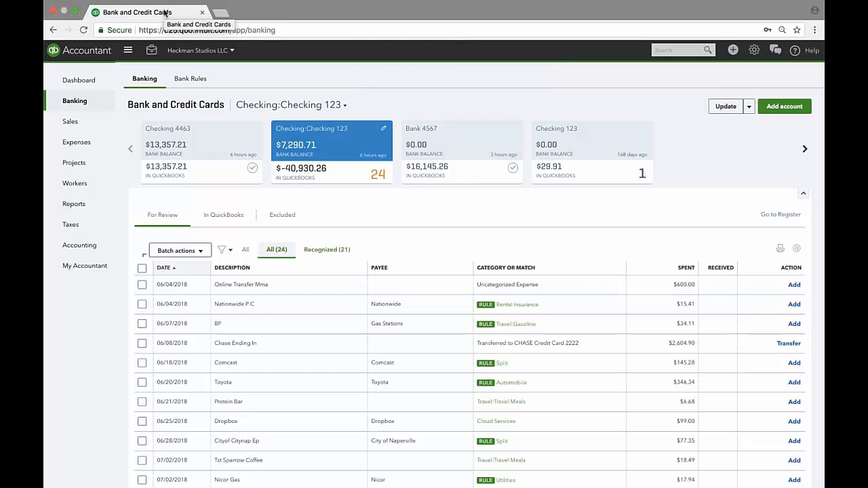
- Duplicate the banking page in a second browser tab, open the Checking 123 register there, and return to the original tab
right_click(165, 12)
click(207, 42)
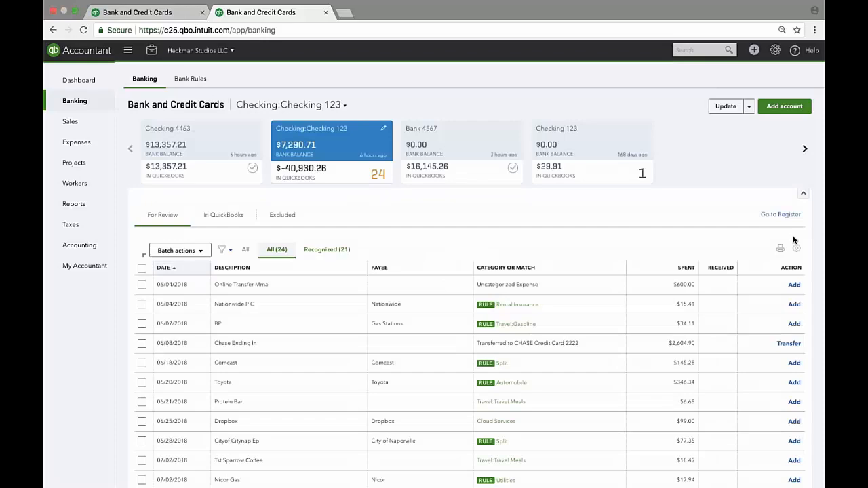
click(780, 214)
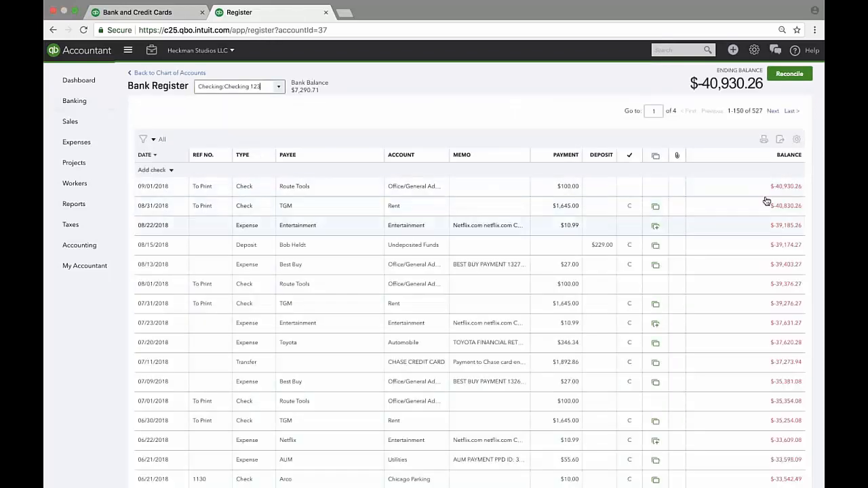
click(132, 12)
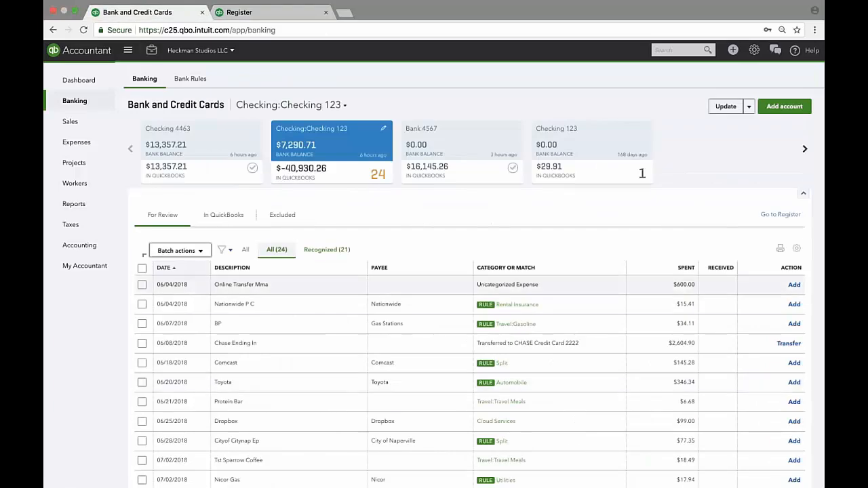
- Sort the downloaded transactions by category or match and expand the 06/25/2018 Dropbox transaction
click(530, 270)
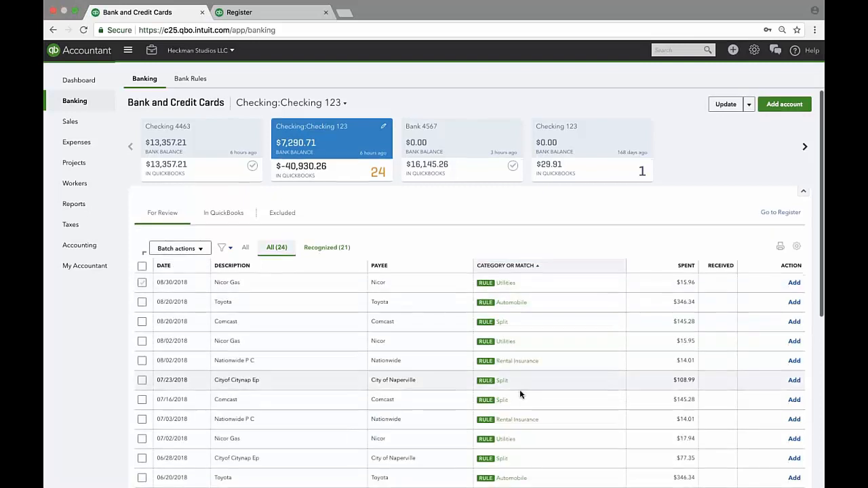
scroll(520, 389, down, 5)
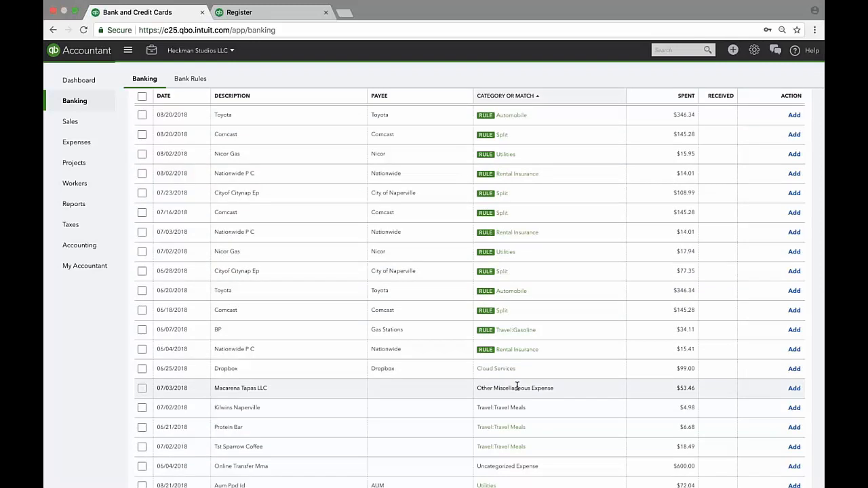
click(516, 375)
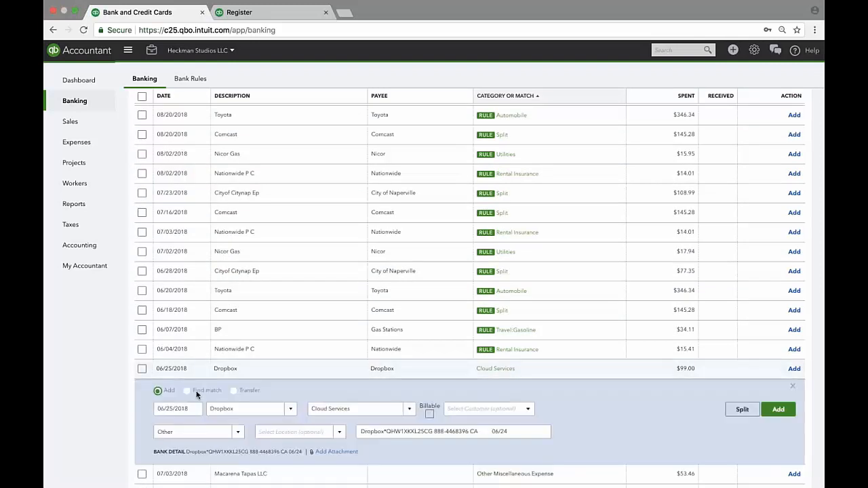
- Look for a match for the Dropbox transaction, try selecting the 07/01/2018 Route Tools check, and leave without saving
click(188, 391)
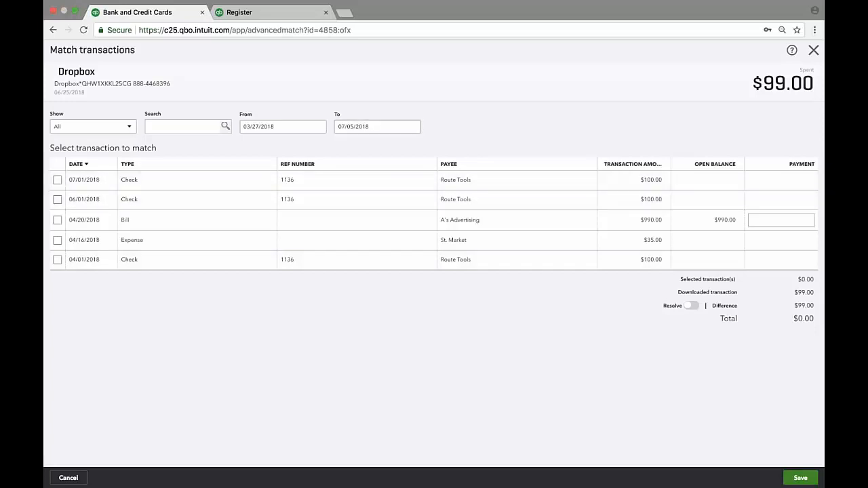
click(57, 180)
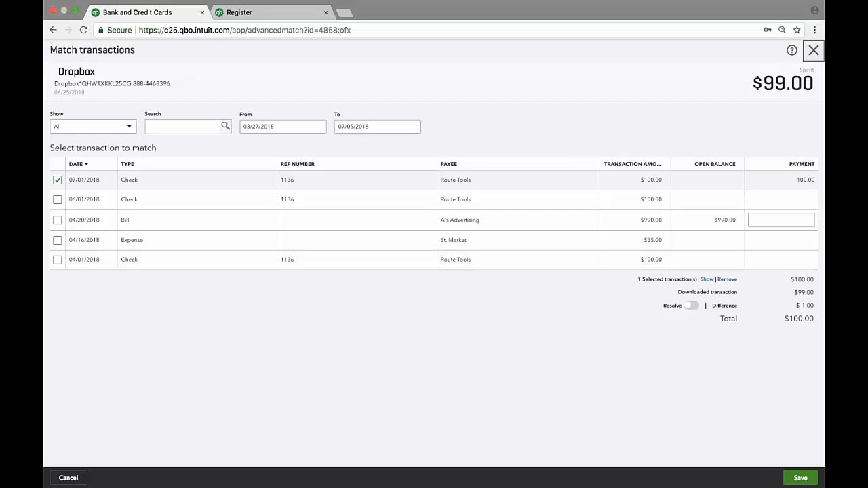
click(813, 50)
click(477, 275)
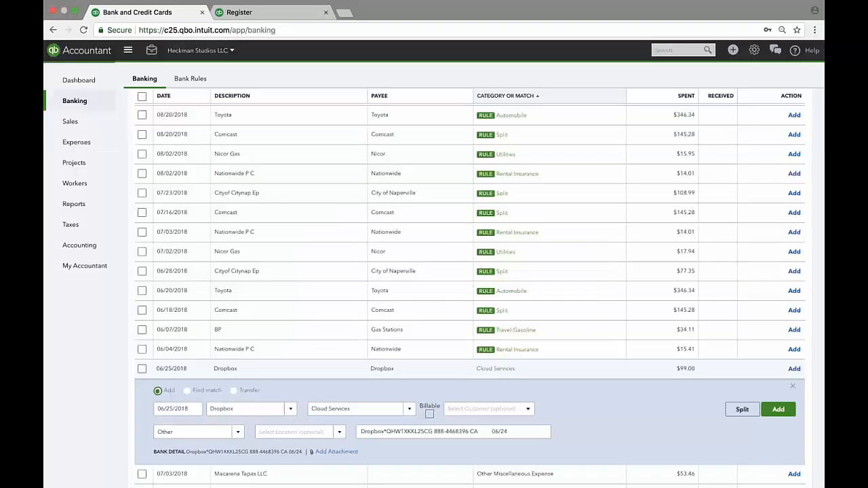
scroll(638, 280, up, 1)
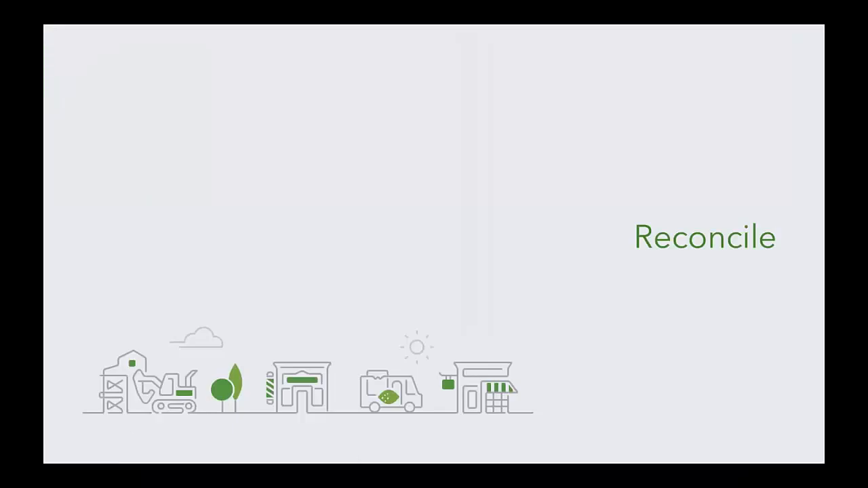
click(105, 456)
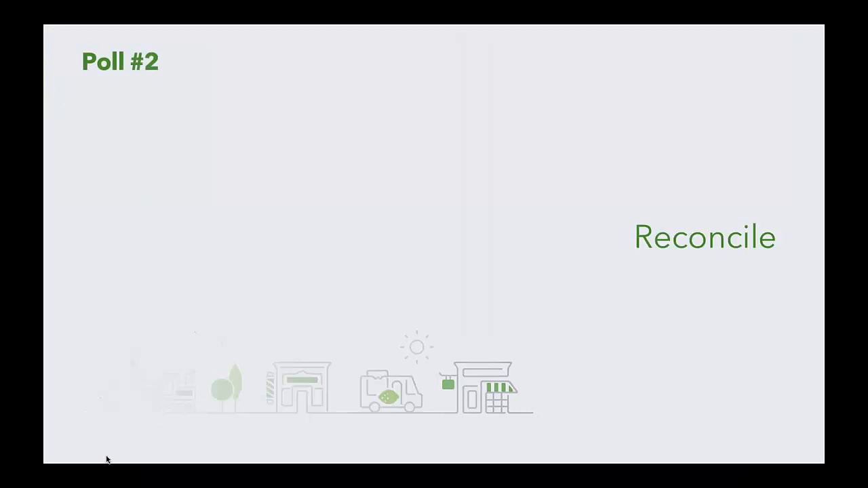
click(103, 454)
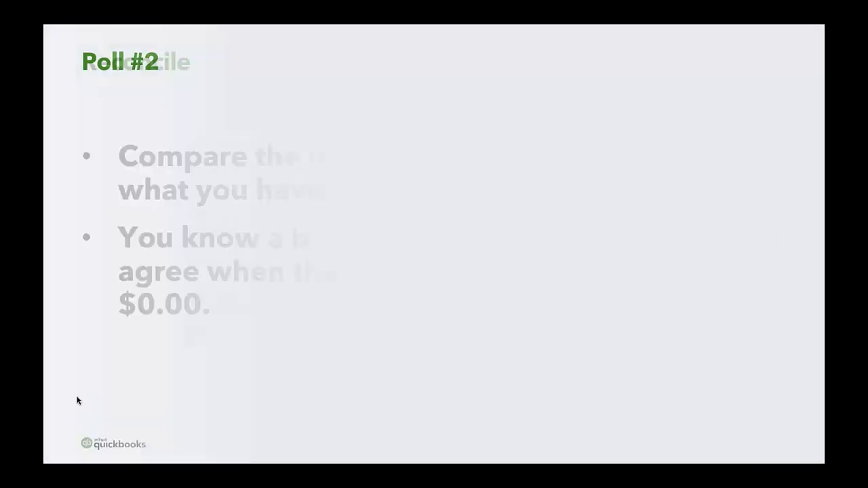
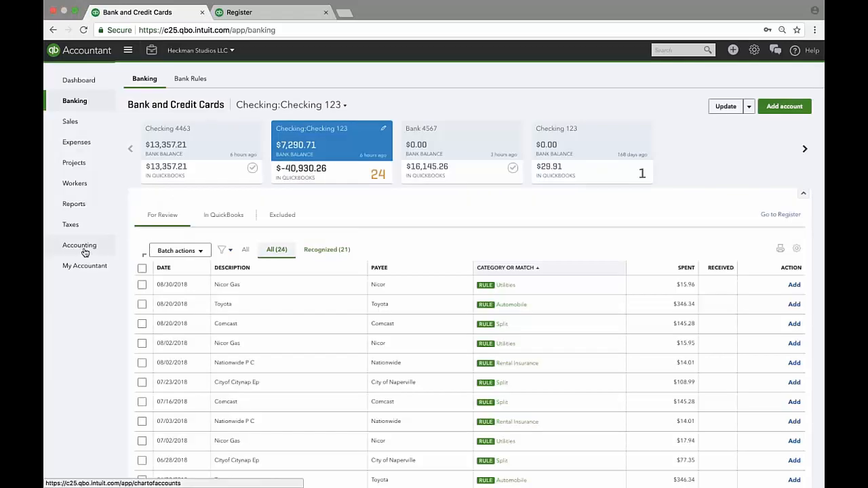
- Open the Reconcile page of the accounting section and view where Reconcile is also offered among the company tools
mouse_move(86, 247)
click(131, 253)
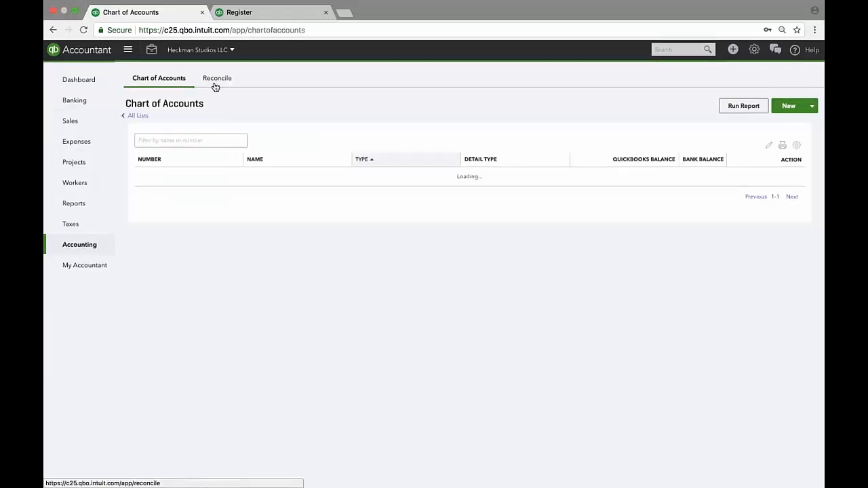
click(216, 78)
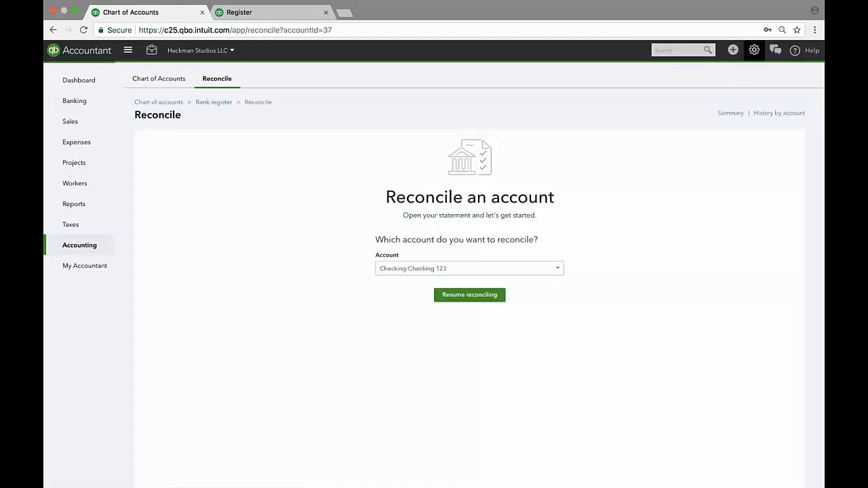
click(752, 52)
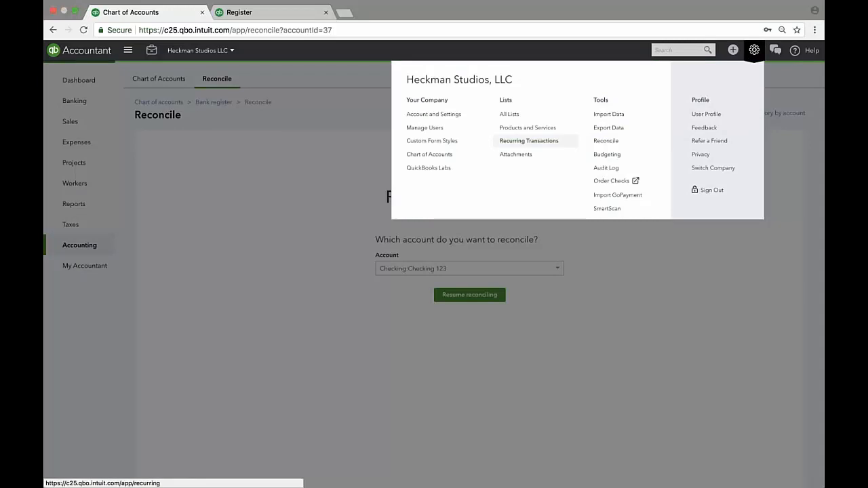
click(305, 166)
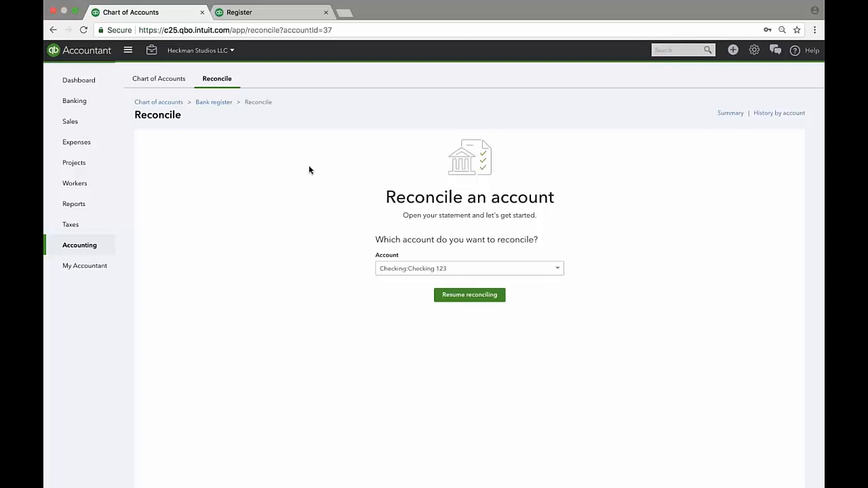
click(381, 269)
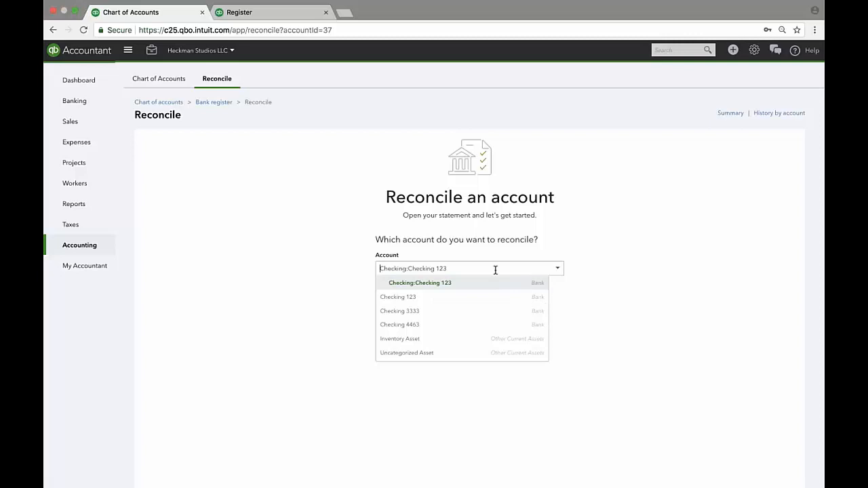
click(411, 324)
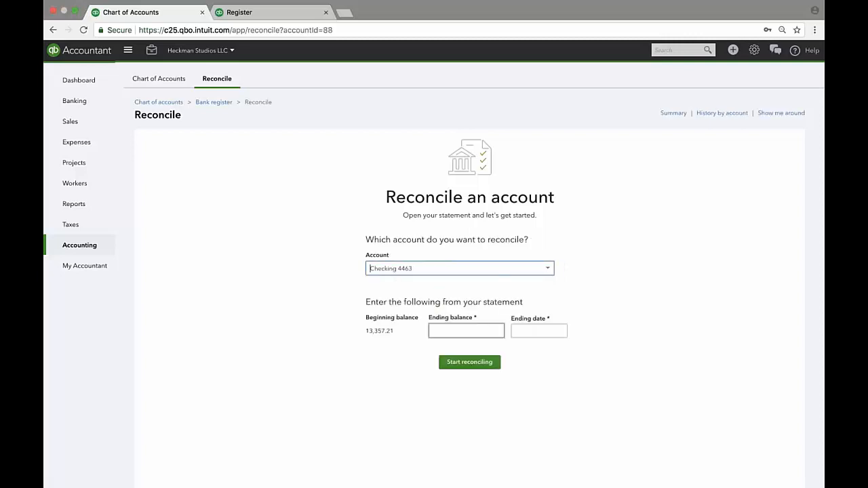
click(464, 331)
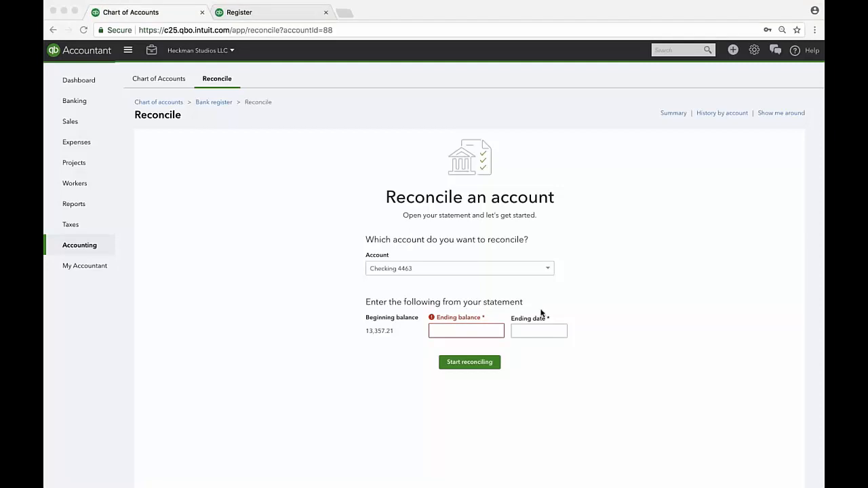
click(482, 329)
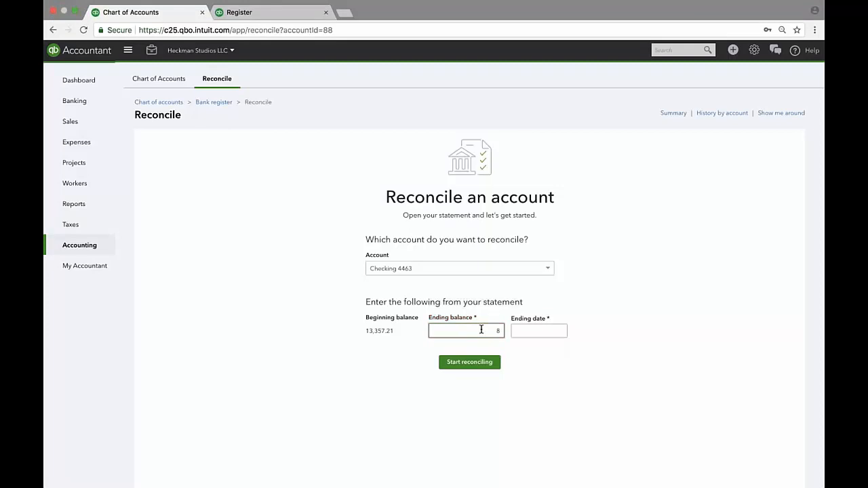
text(949.21)
key(Tab)
click(481, 330)
text(9)
click(521, 331)
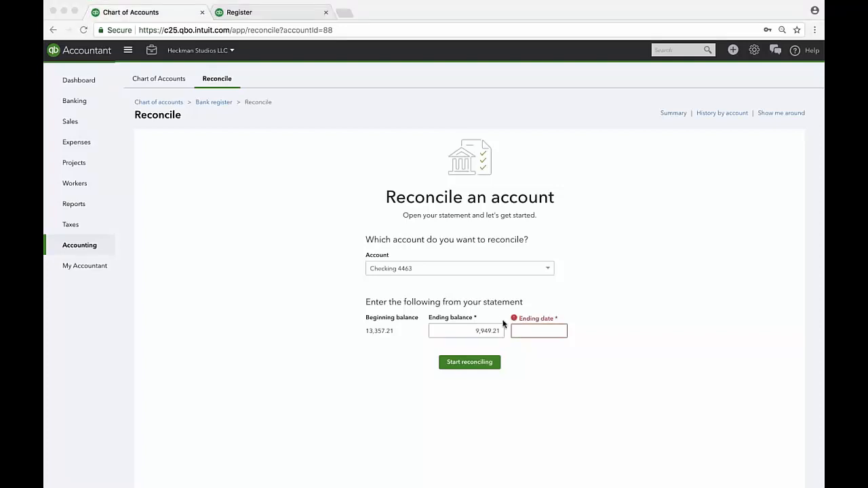
click(553, 331)
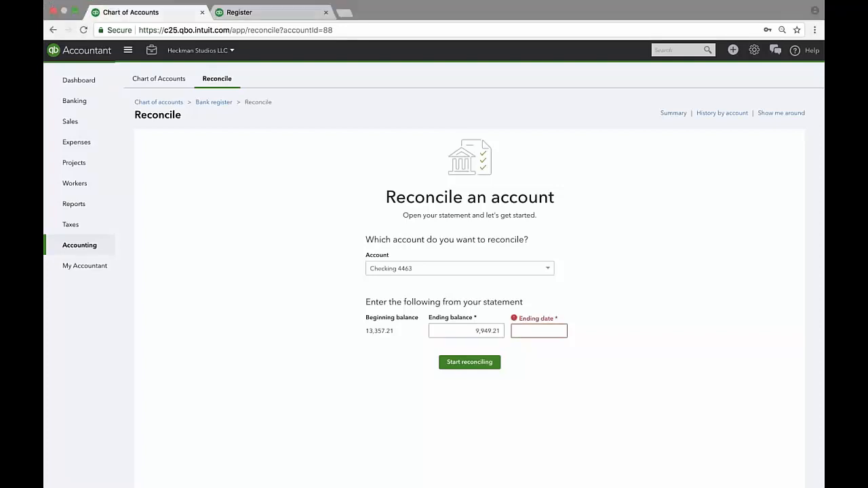
- Choose Bank 4567 as the account to reconcile
click(456, 270)
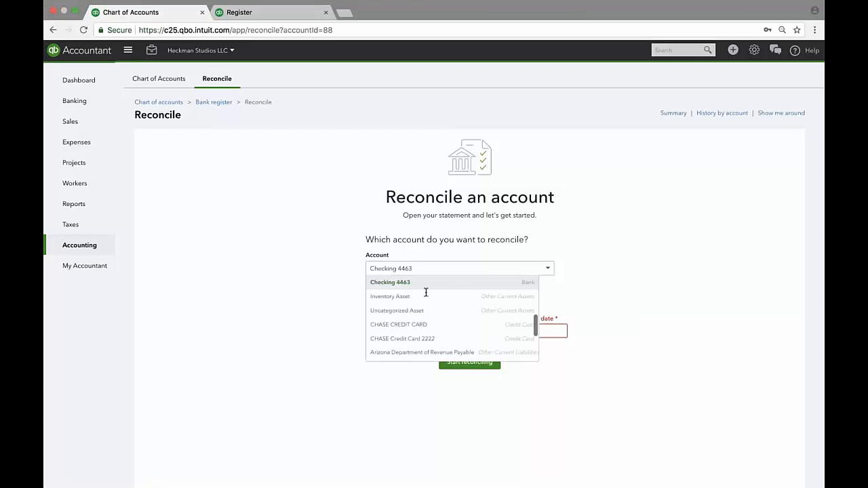
scroll(426, 311, down, 3)
scroll(428, 313, up, 3)
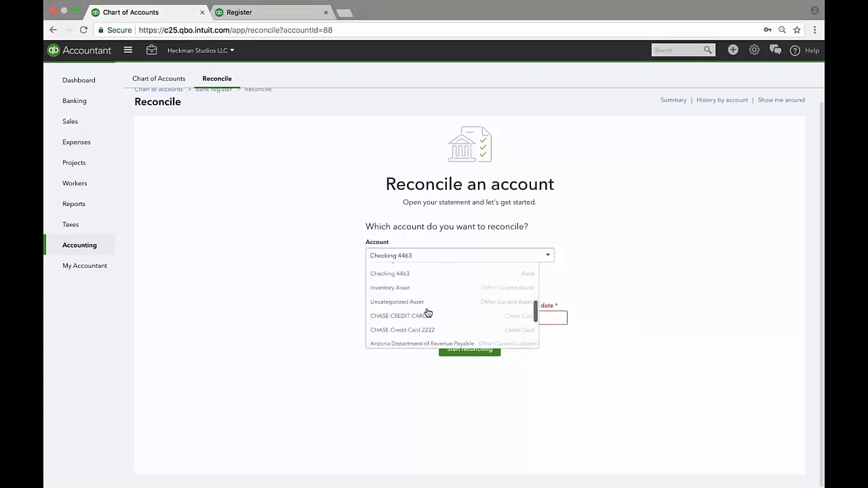
scroll(428, 312, up, 5)
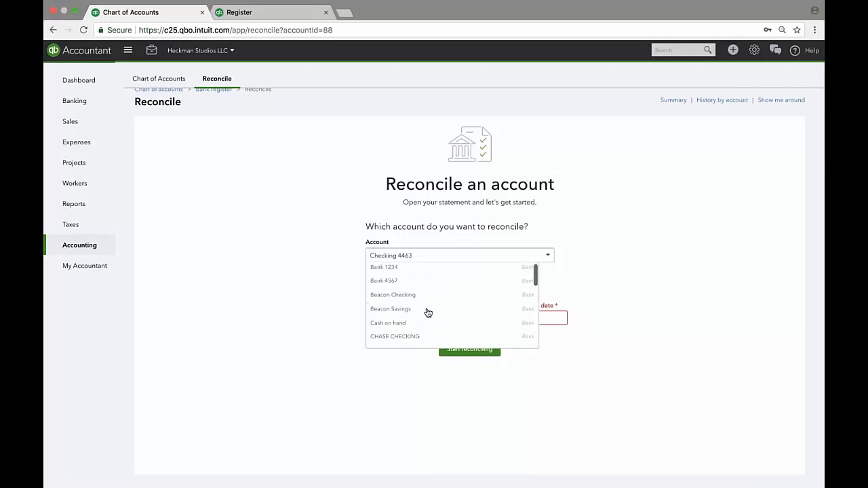
click(407, 283)
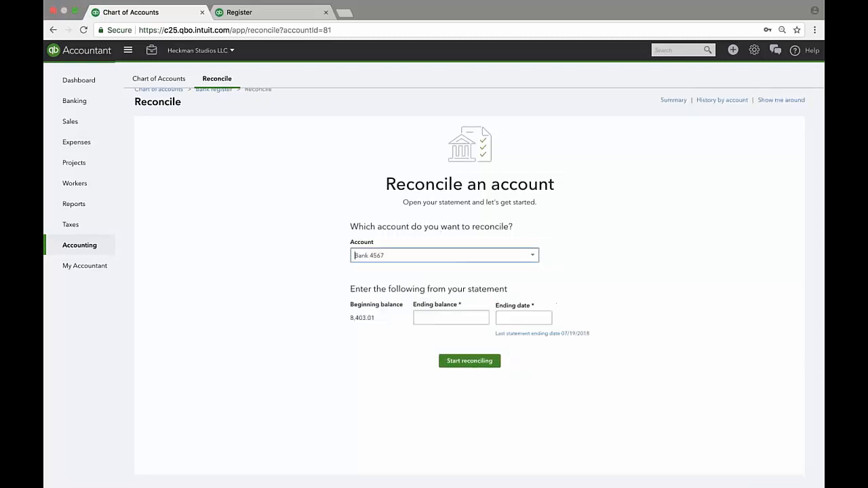
- Set the statement's ending balance to 9,949.21 for Bank 4567
click(467, 314)
key(super+Tab)
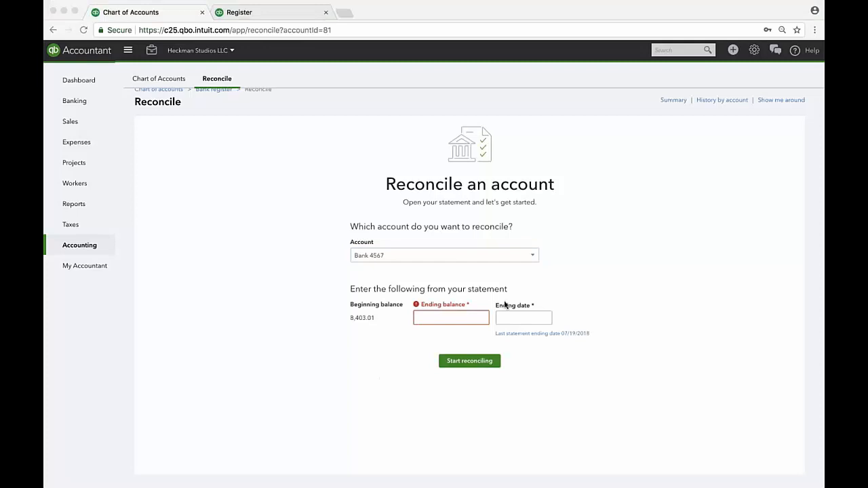
click(433, 310)
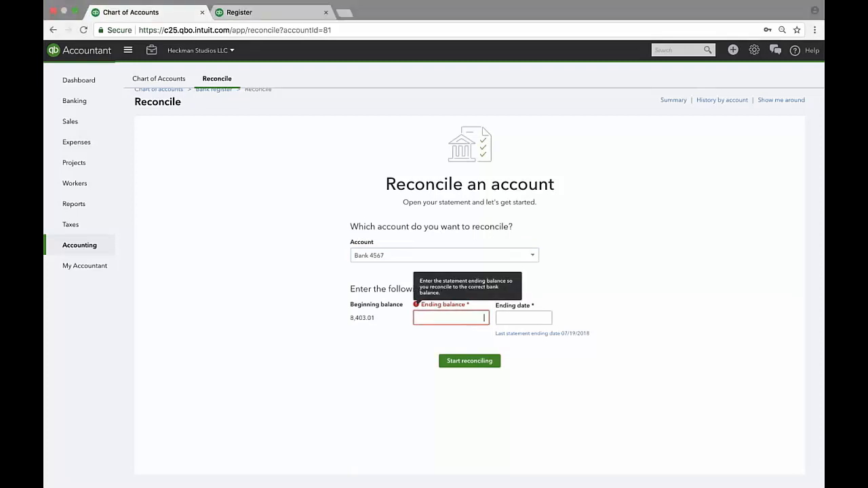
text(99)
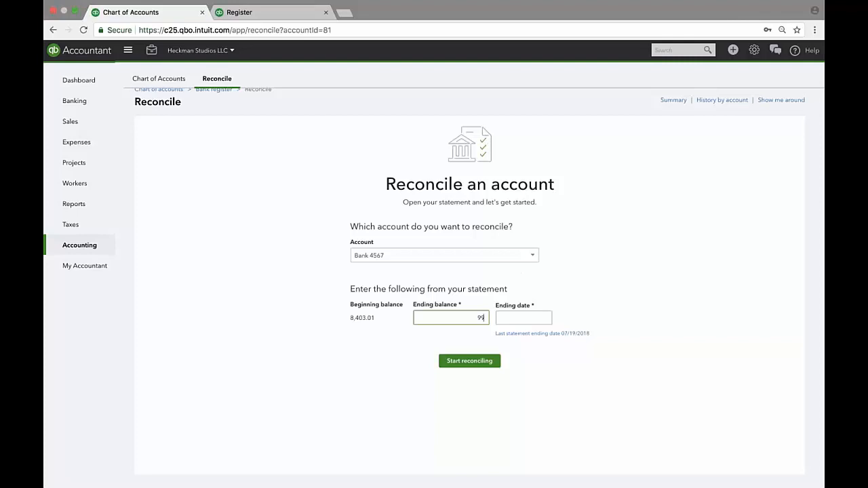
text(49.21)
key(Tab)
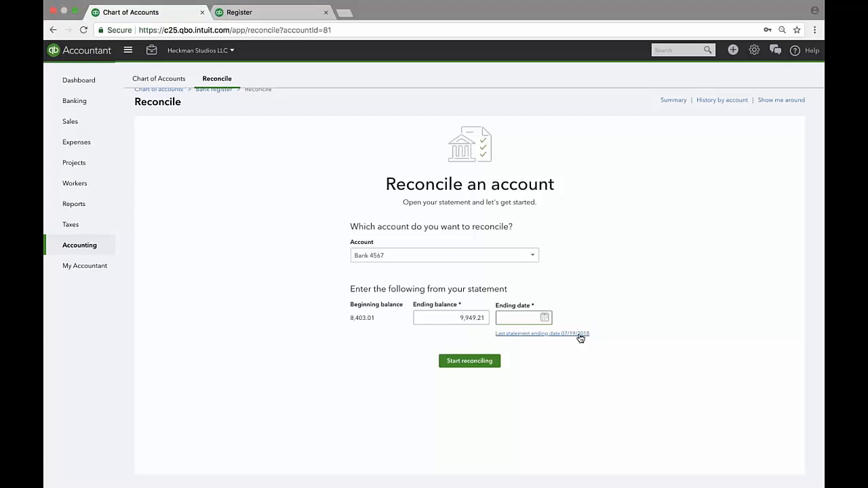
- Set the statement's ending date to 8/17/2018 and start reconciling the account
click(531, 318)
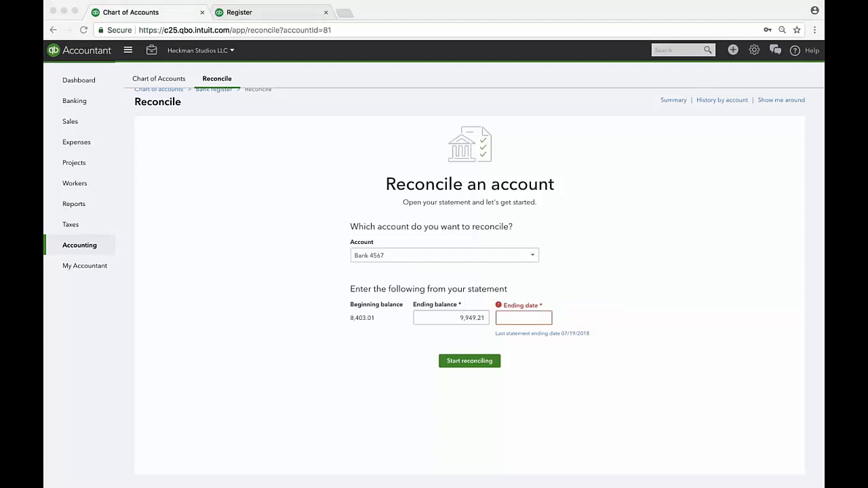
click(531, 320)
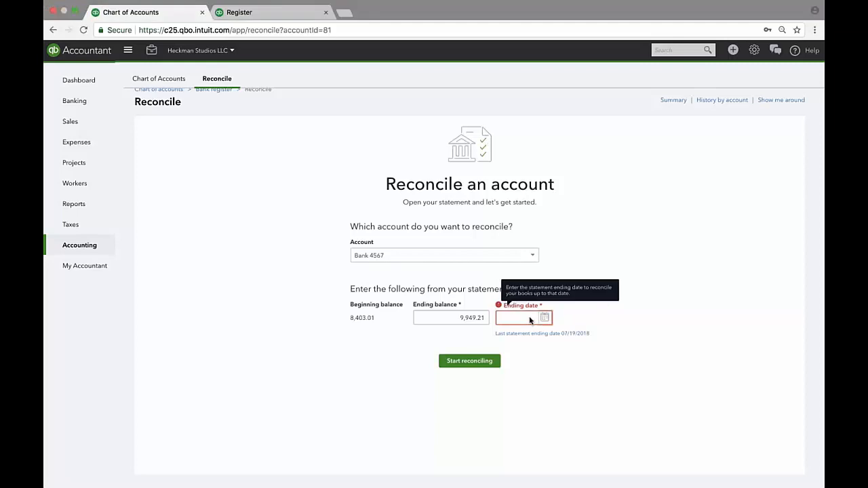
text(8/17/20)
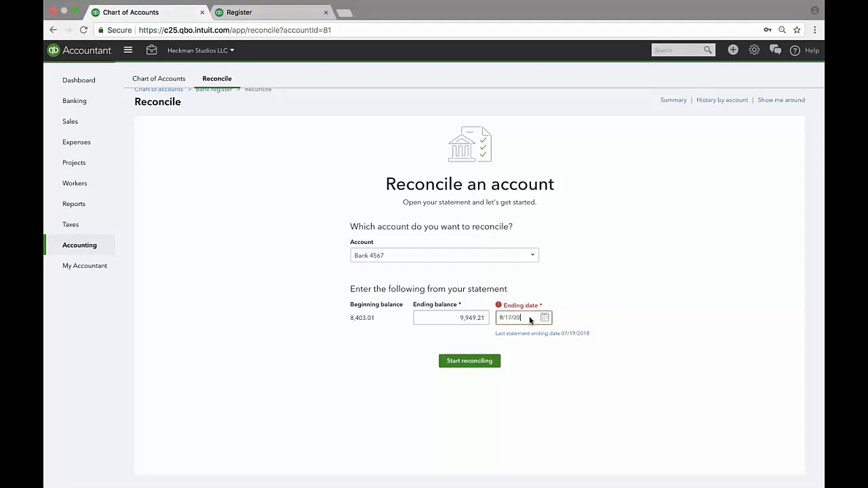
text(18)
click(472, 366)
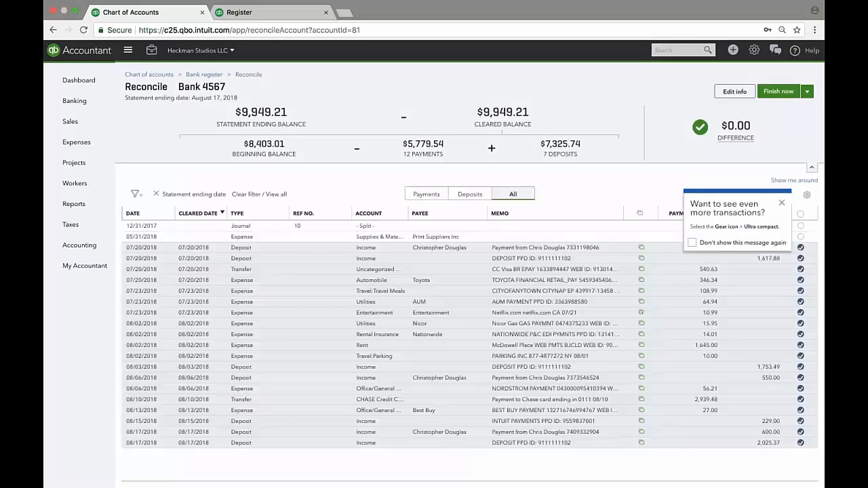
- Expand the 08/02/2018 Nationwide expense in the reconciliation list to view its details, and collapse it again
click(722, 336)
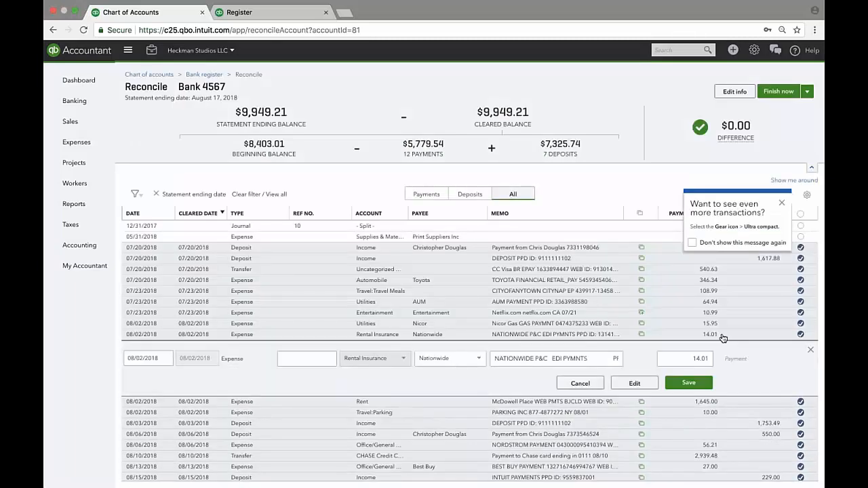
click(724, 337)
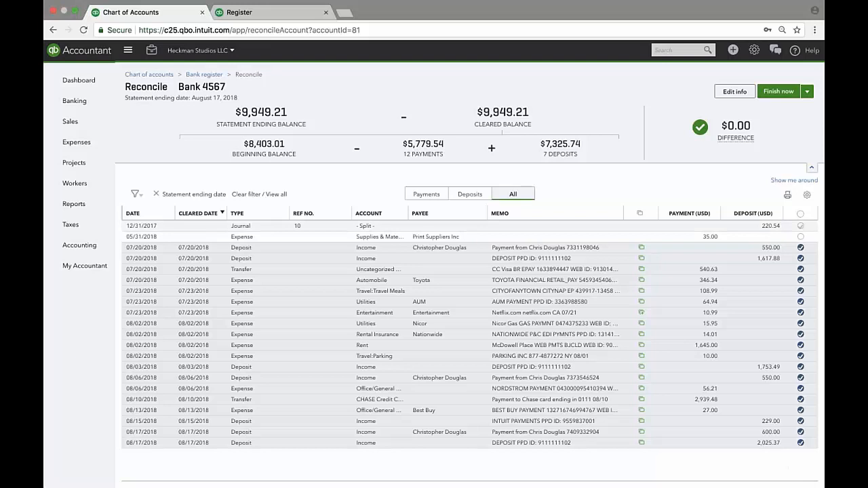
- Try to select all transactions in the reconciliation list, and decline the bulk selection
click(800, 214)
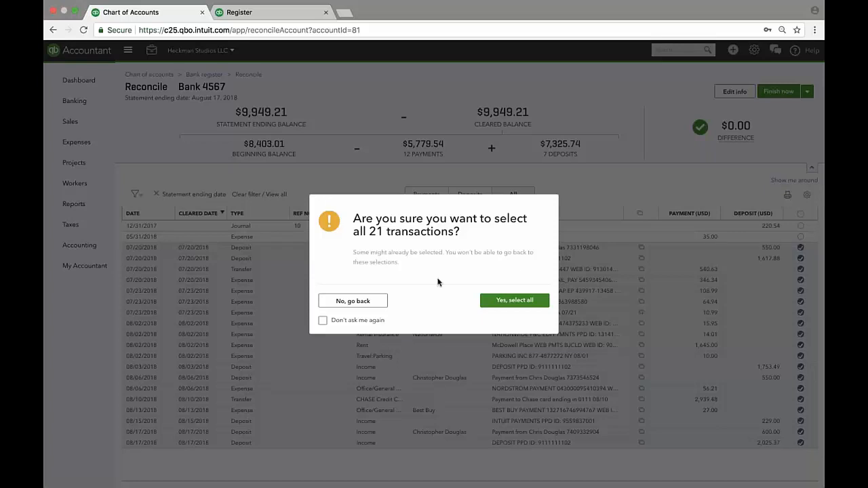
click(332, 301)
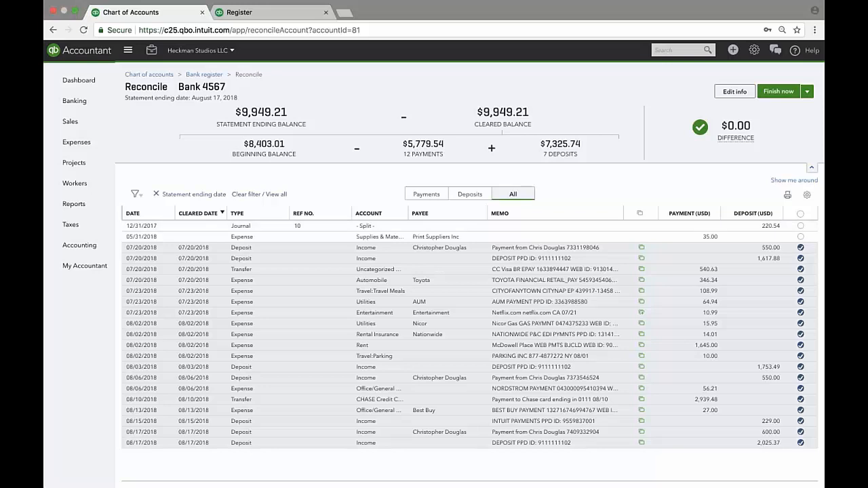
- View the date options in the reconciliation list's filter, and close it without applying a change
click(135, 194)
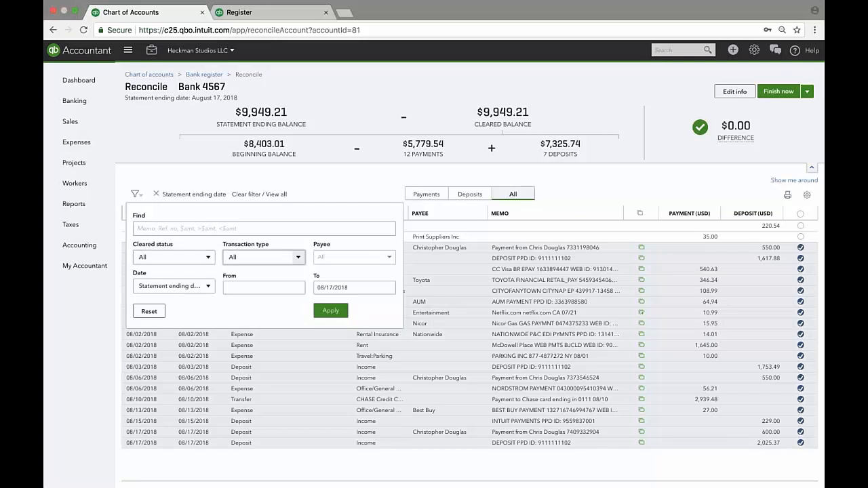
click(182, 286)
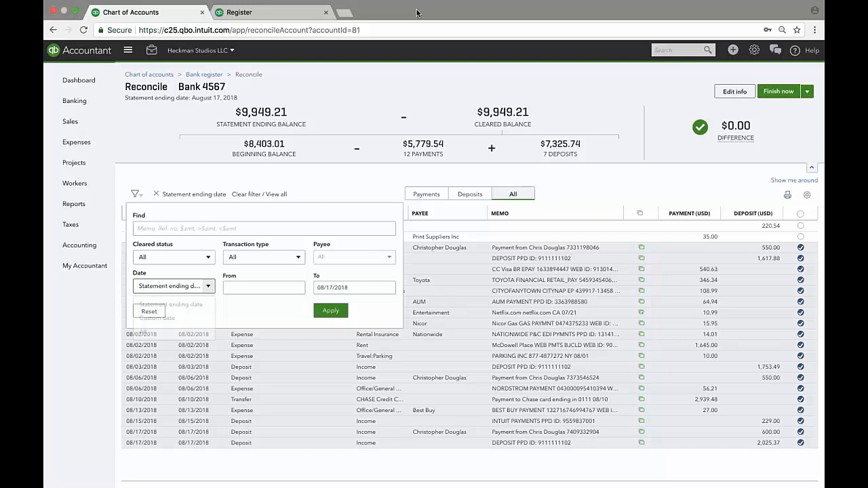
click(355, 188)
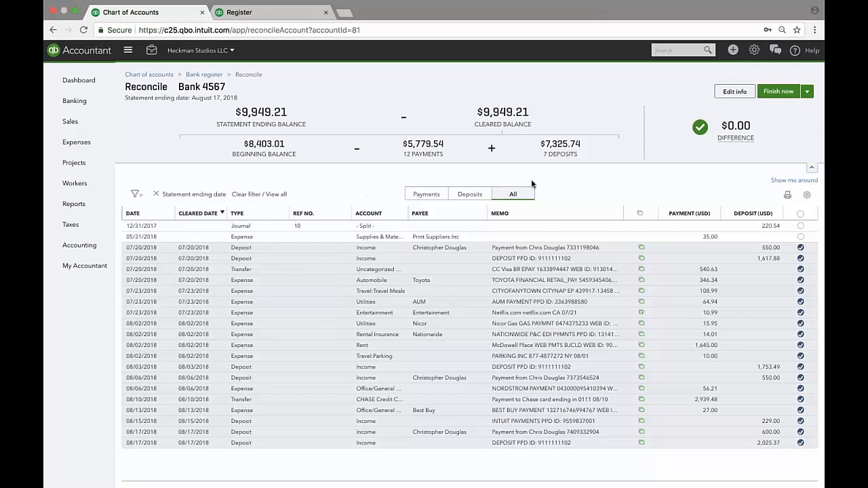
- View only the payments in the reconciliation list, only the deposits, and all transactions again
click(424, 194)
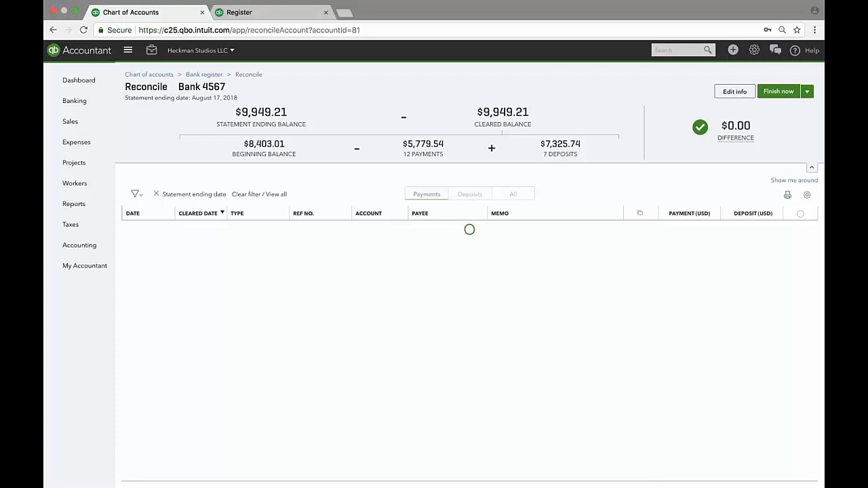
click(466, 195)
click(513, 195)
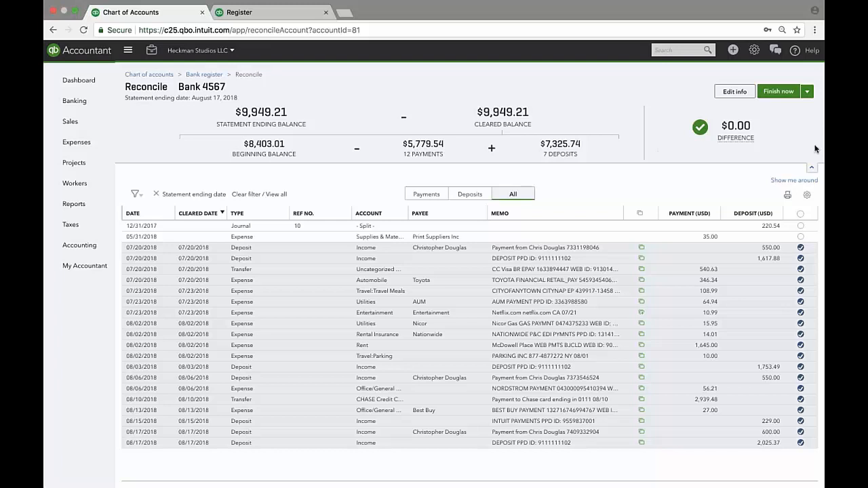
- Hide the Ref no. column in the reconciliation list and show it again
click(808, 196)
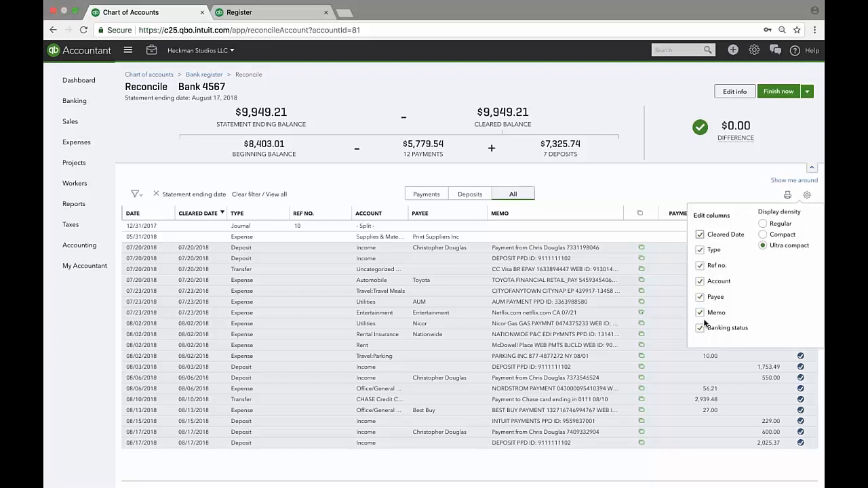
click(701, 266)
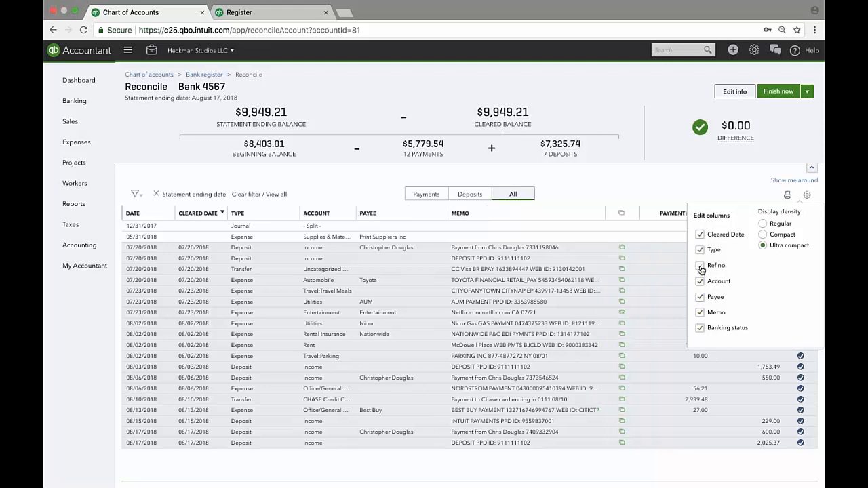
click(700, 267)
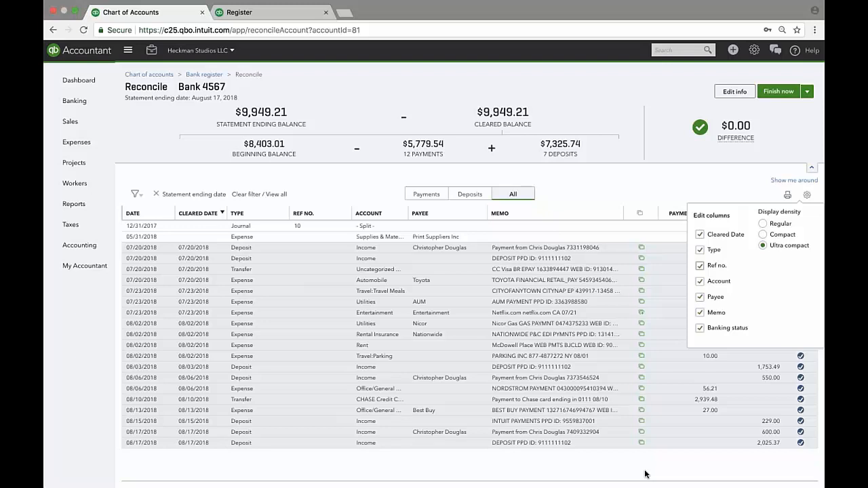
click(569, 469)
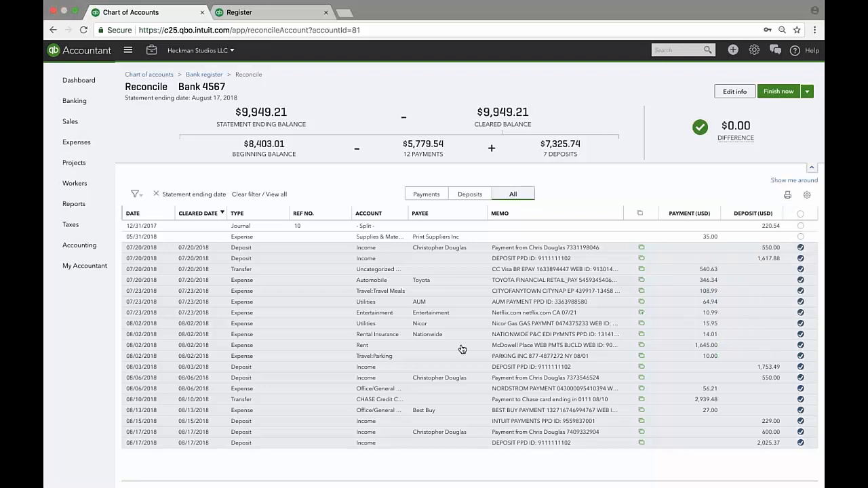
- Expand the 08/02/2018 Rent expense in the reconciliation list to view its editable fields and payee choices, and cancel the edit
click(416, 347)
click(454, 370)
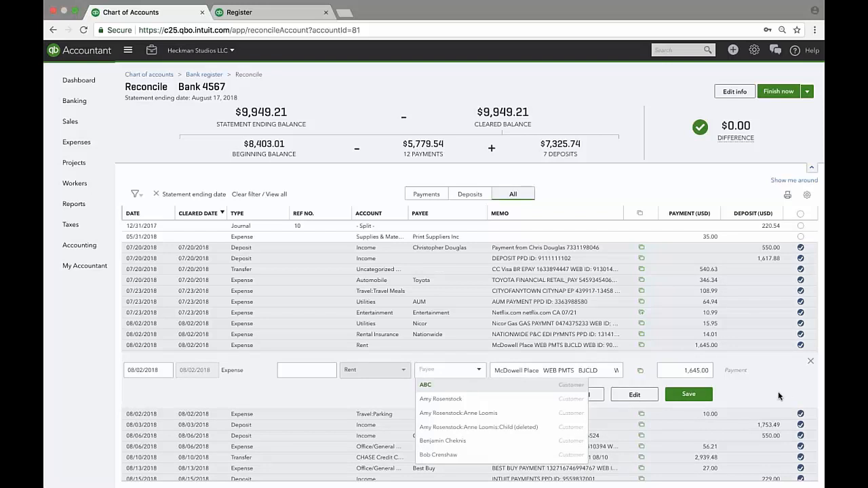
click(742, 396)
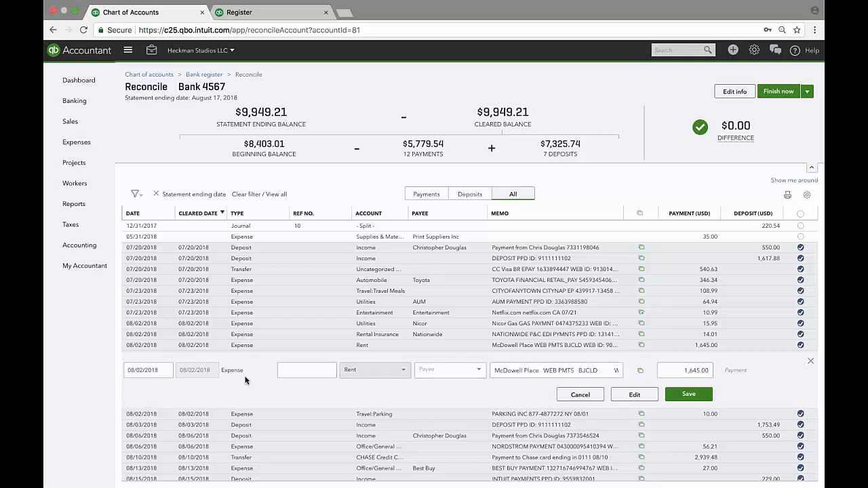
click(580, 395)
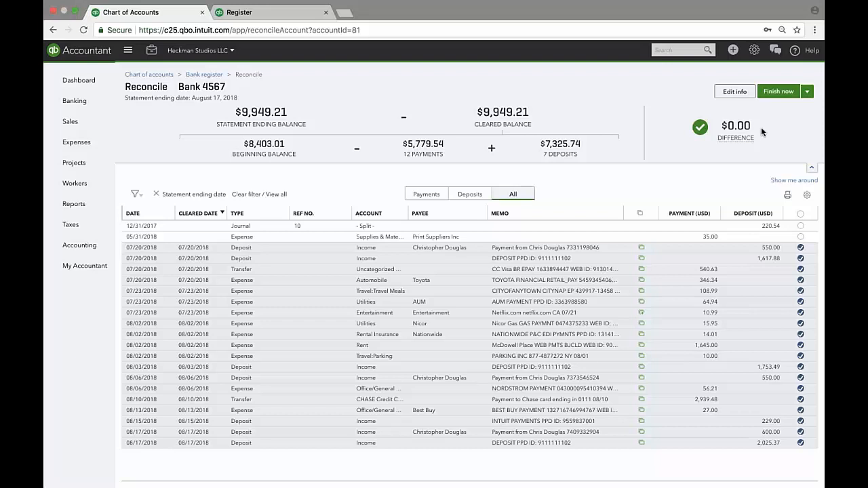
- Finish the Bank 4567 reconciliation now and complete it without viewing the report
click(808, 93)
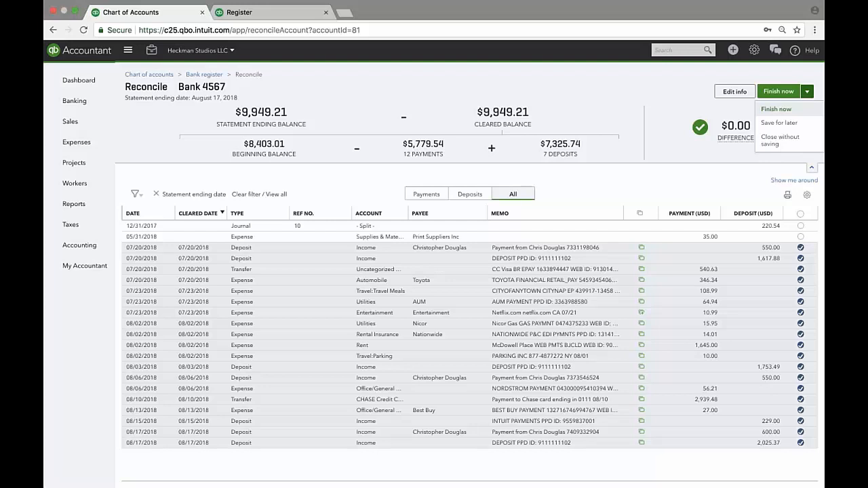
click(776, 108)
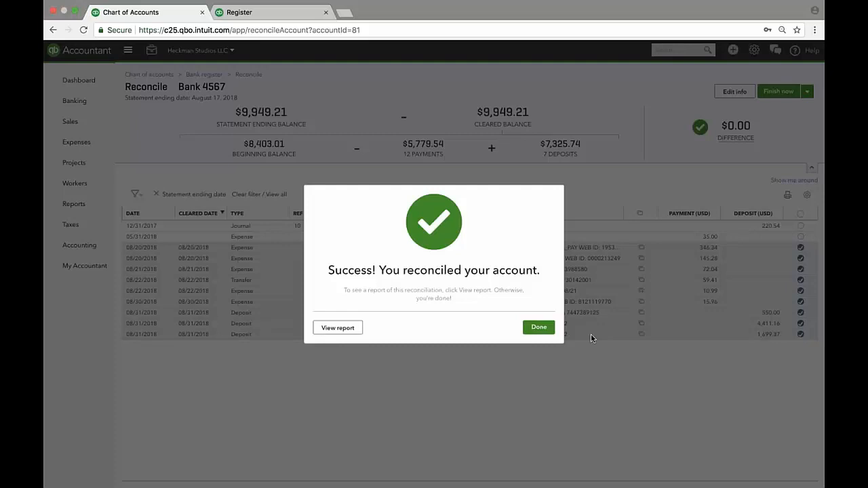
click(539, 327)
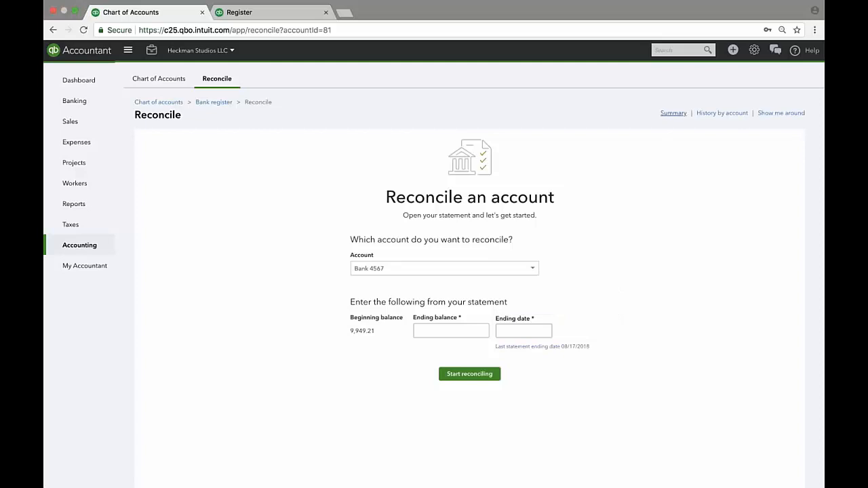
- View the reconciliation summary, and open the reconciliation history by account for Bank 4567 with all dates
click(674, 112)
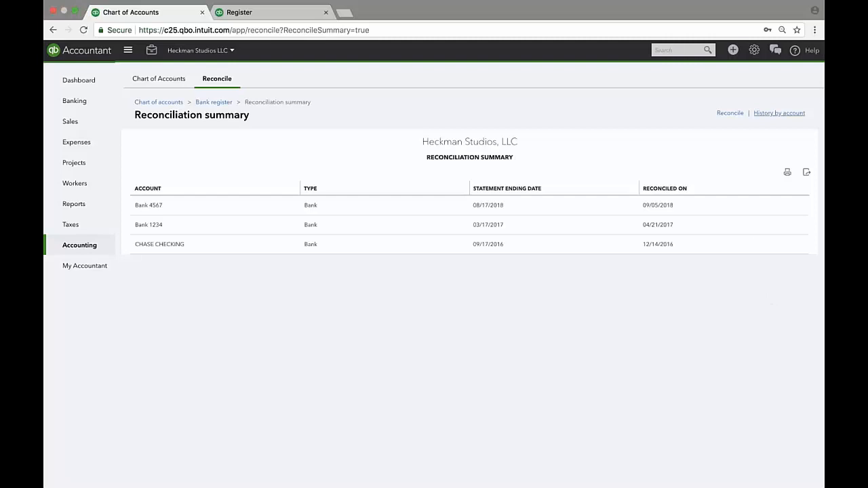
click(774, 114)
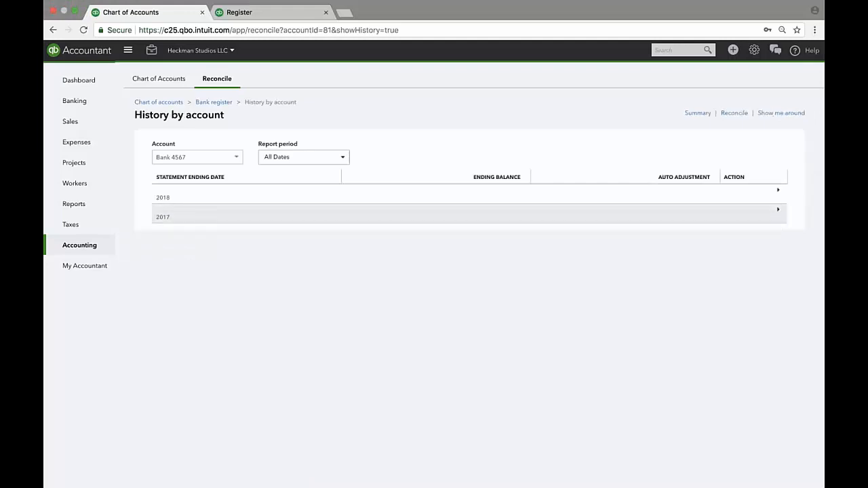
click(201, 160)
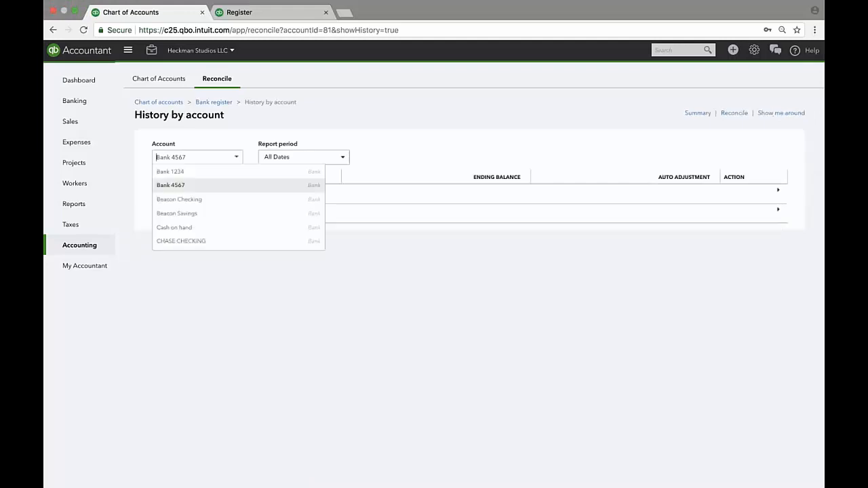
click(200, 186)
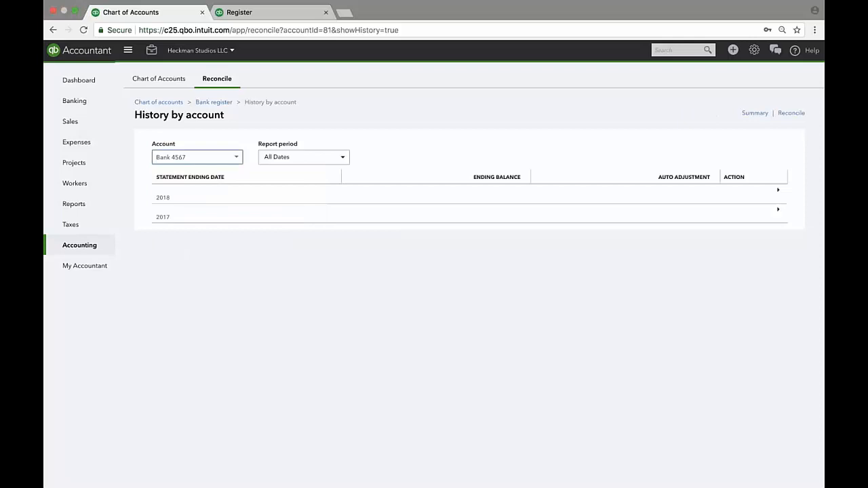
click(303, 158)
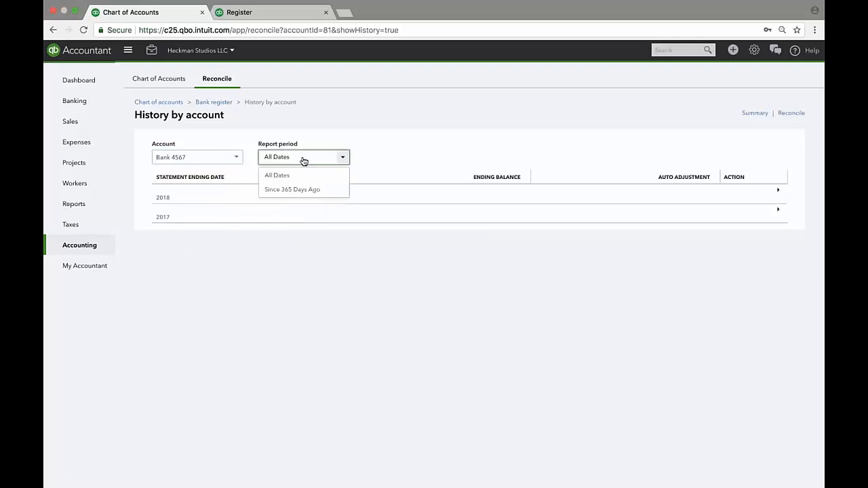
click(458, 140)
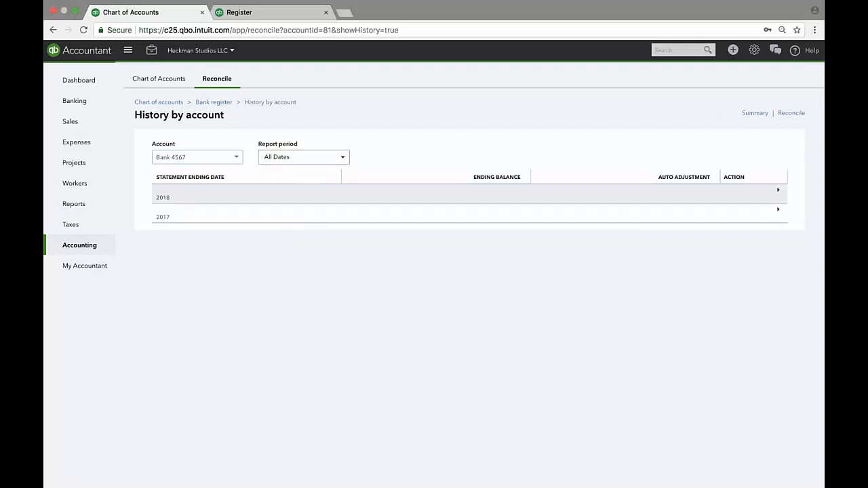
- Expand the 2018 and 2017 reconciliation history, and view the extra actions available for the 08/17/2018 statement
click(175, 197)
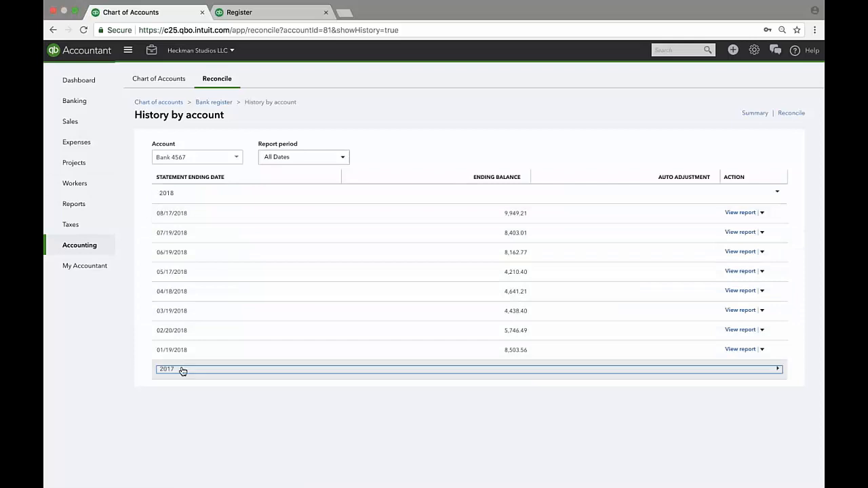
click(182, 371)
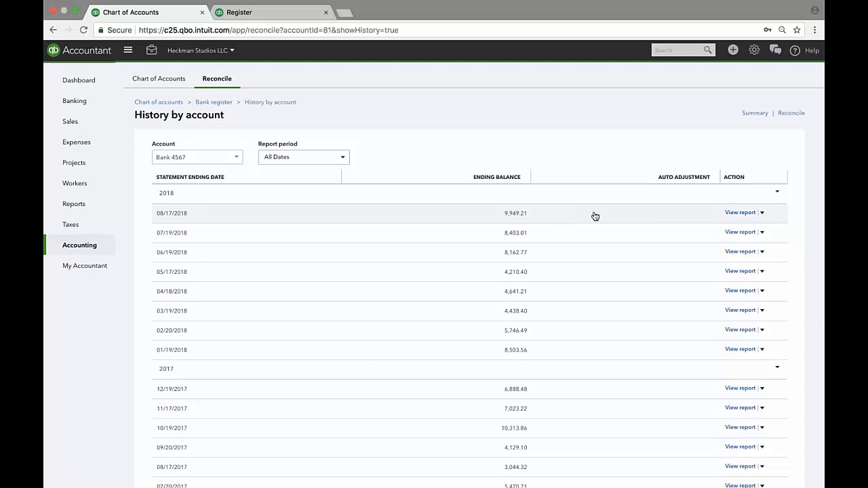
click(761, 213)
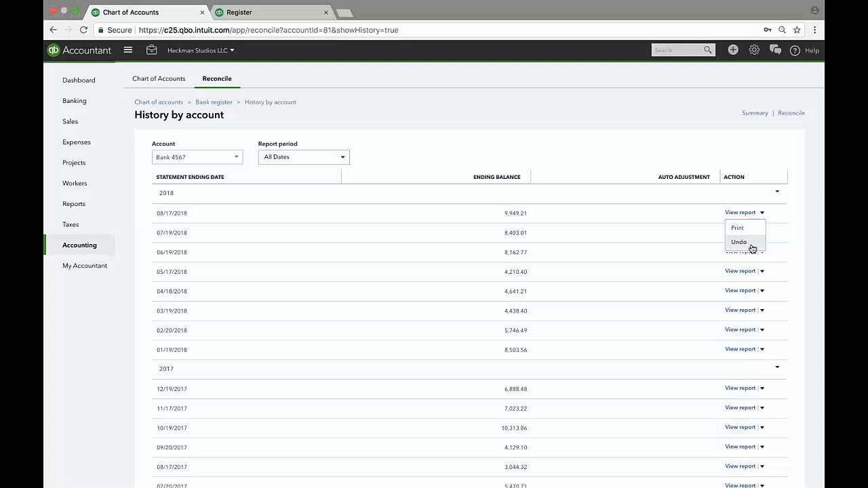
key(Escape)
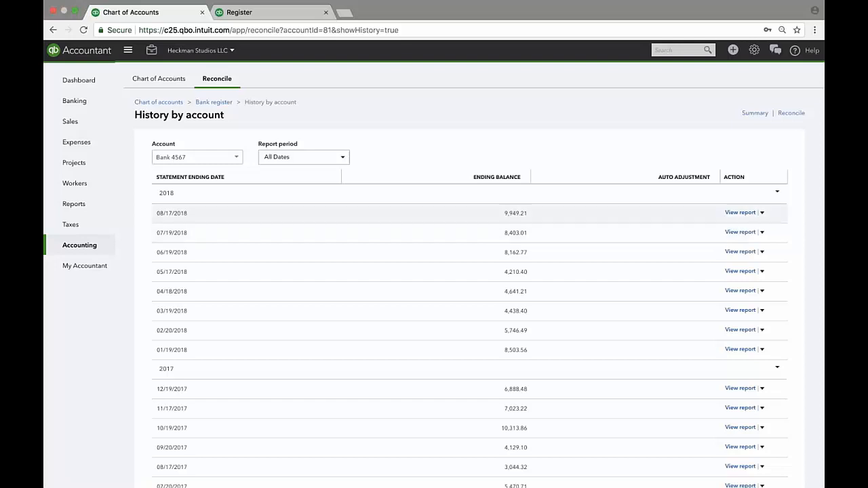
- Open the reconciliation report for the 08/17/2018 statement and review its summary and cleared transactions
click(740, 213)
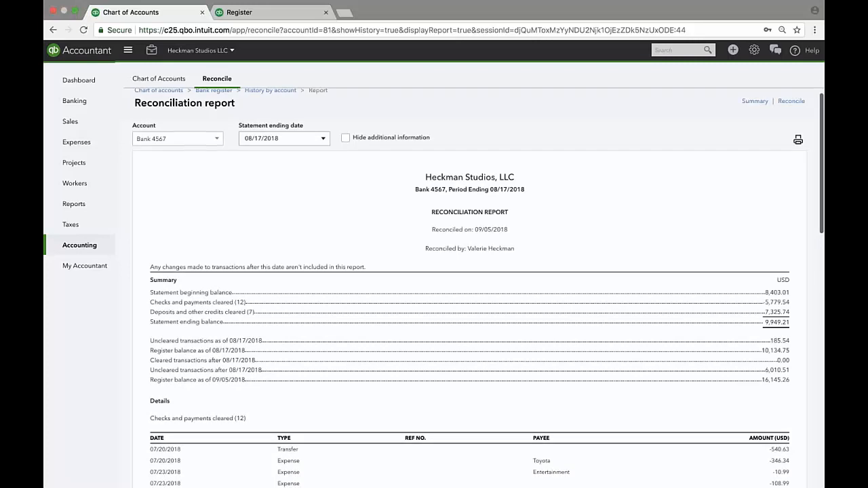
scroll(469, 288, down, 5)
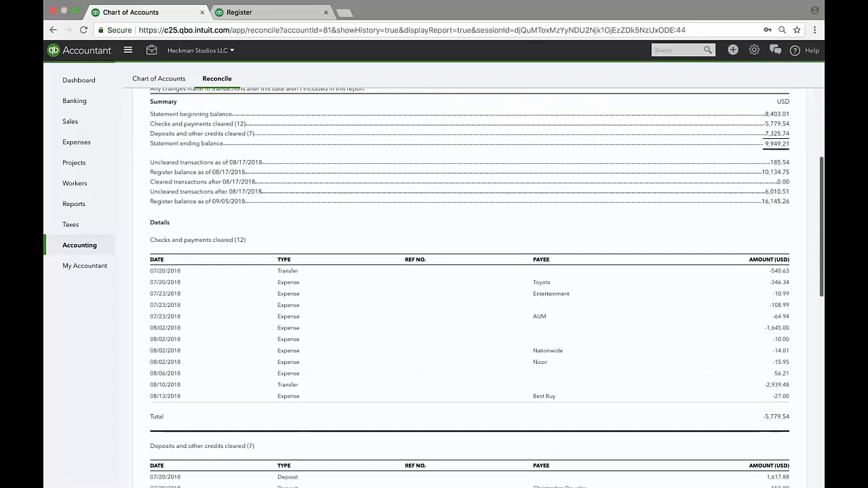
scroll(672, 272, down, 1)
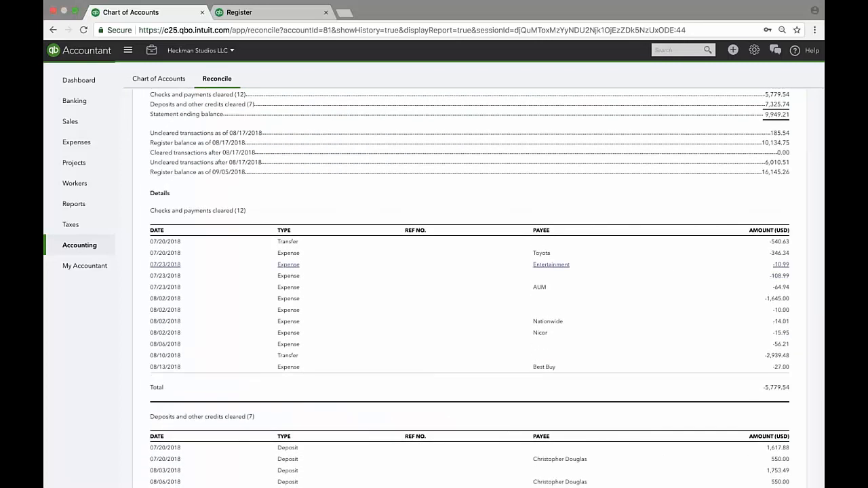
- Open the reconciled 07/23/2018 Entertainment expense from the report, set its amount to 9.99, and save it despite the mismatch and reconciliation warnings
click(287, 266)
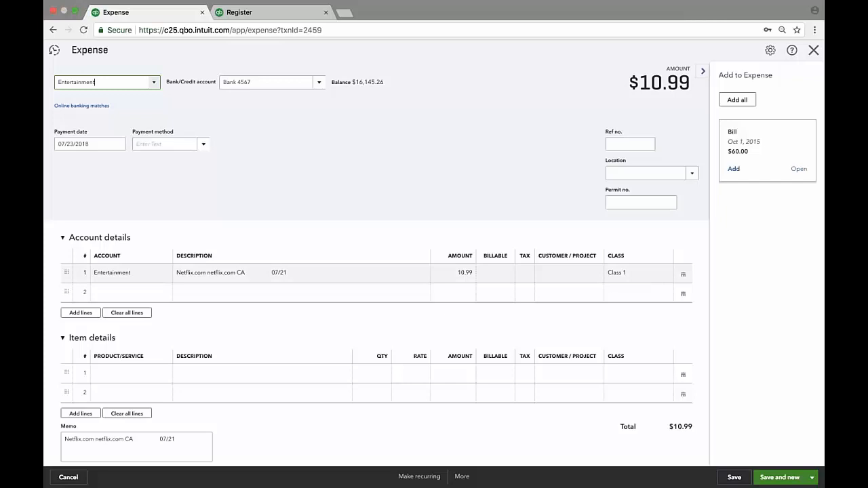
click(464, 274)
click(458, 274)
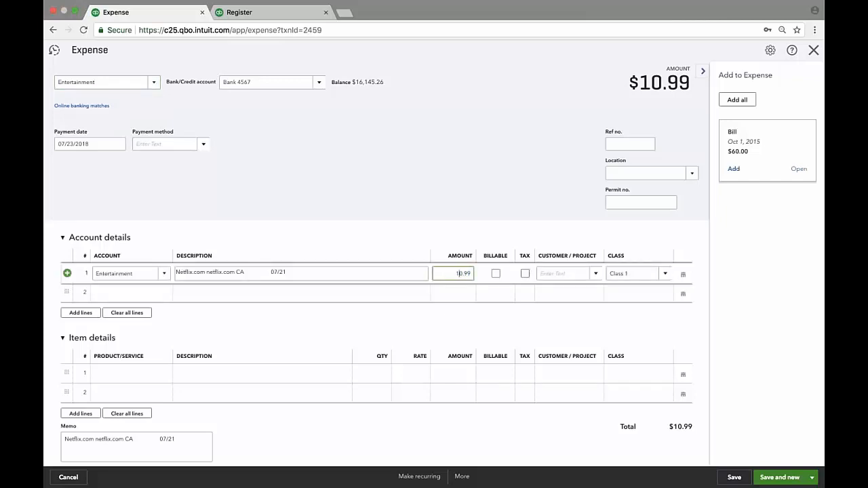
key(BackSpace)
click(202, 347)
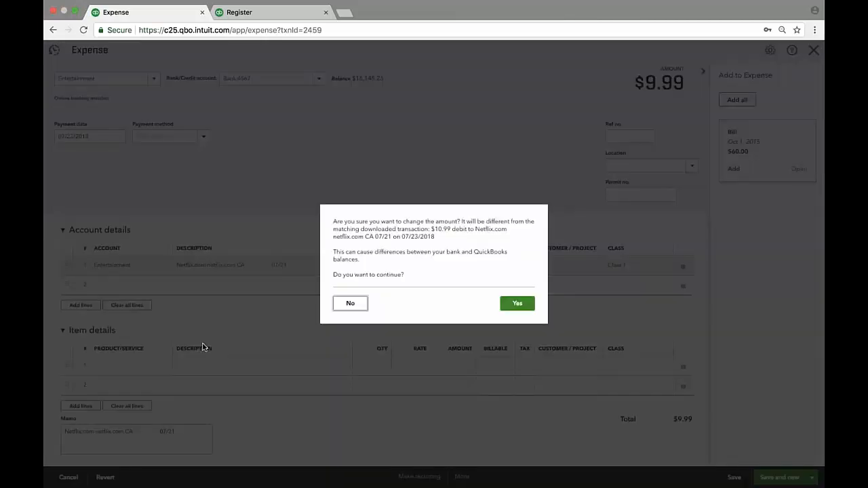
click(515, 304)
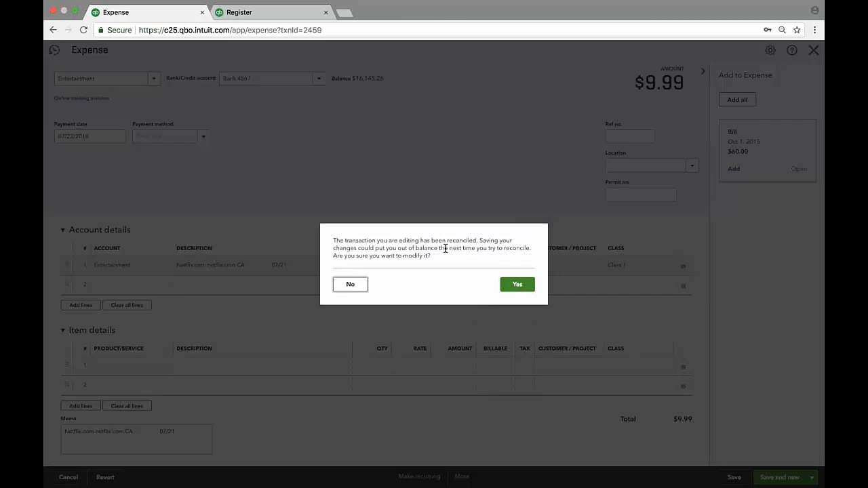
click(518, 286)
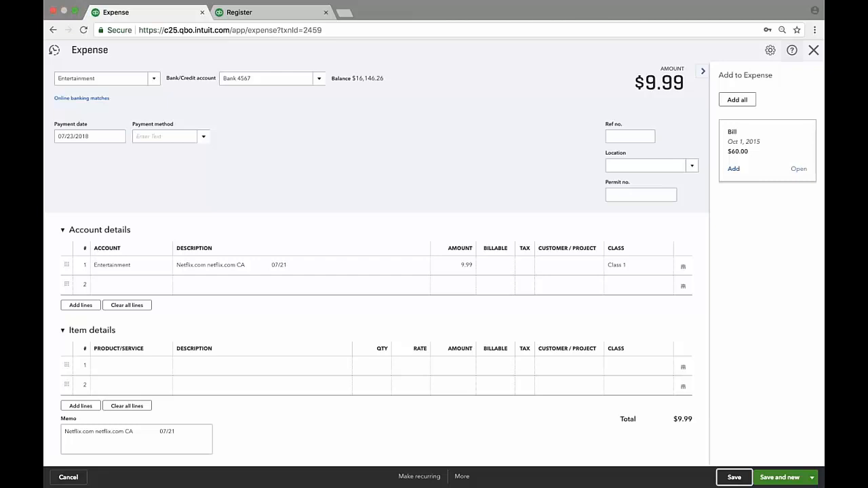
- Close the expense, return to the Reconcile page for Bank 4567, and open the discrepancy report for its beginning balance
click(814, 51)
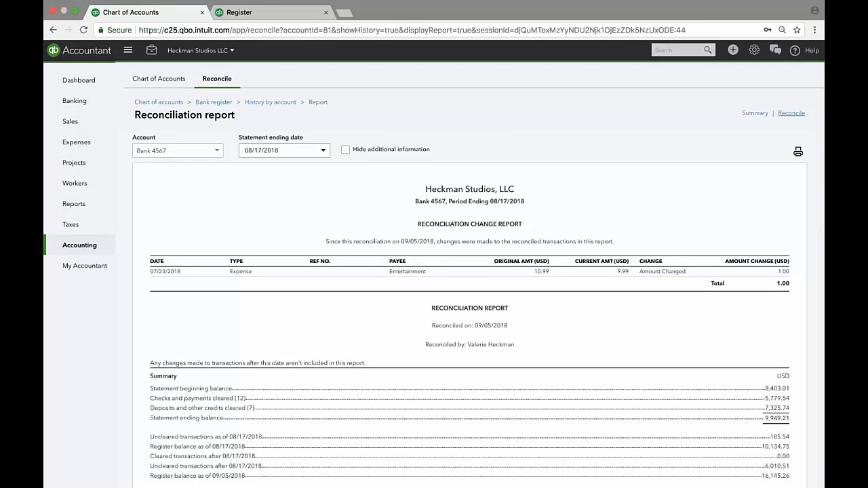
click(791, 112)
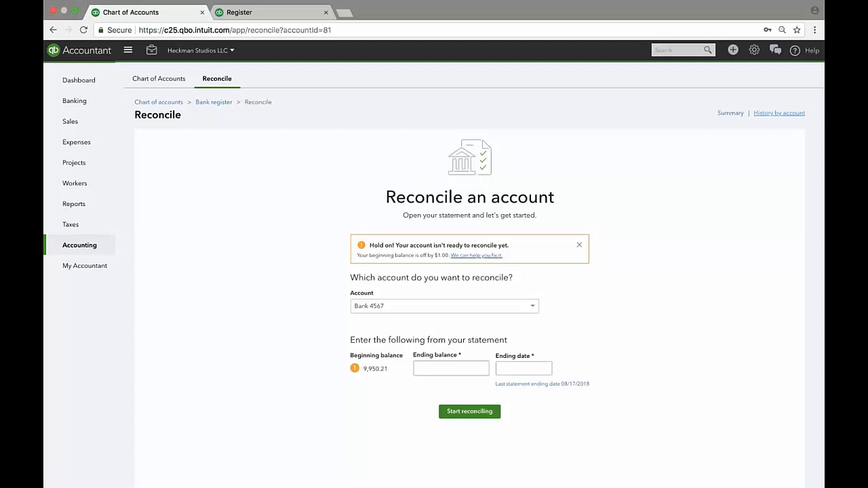
scroll(488, 252, up, 5)
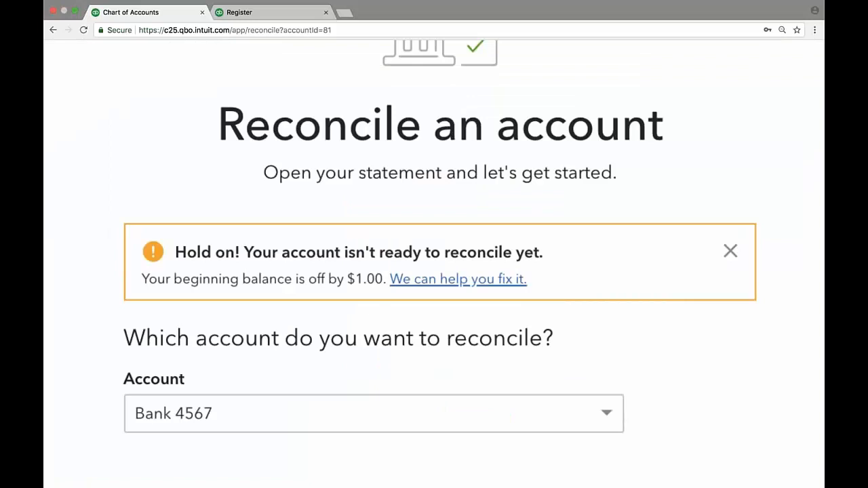
scroll(475, 264, up, 1)
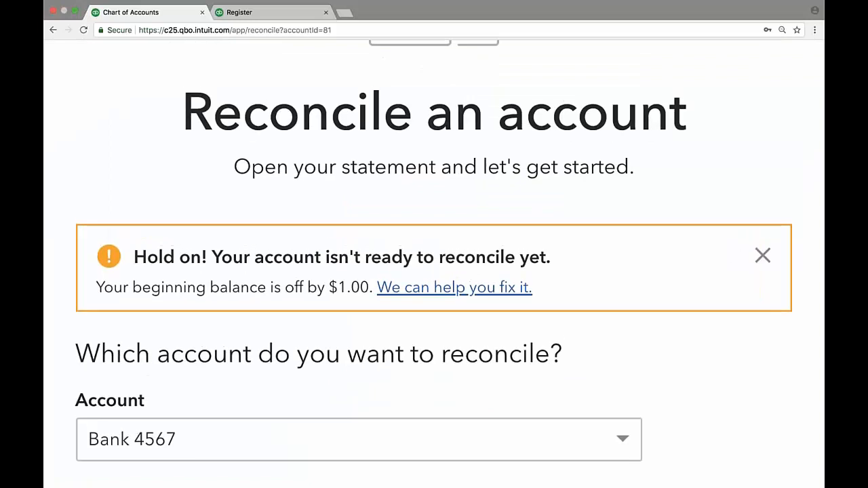
click(463, 285)
scroll(489, 239, down, 6)
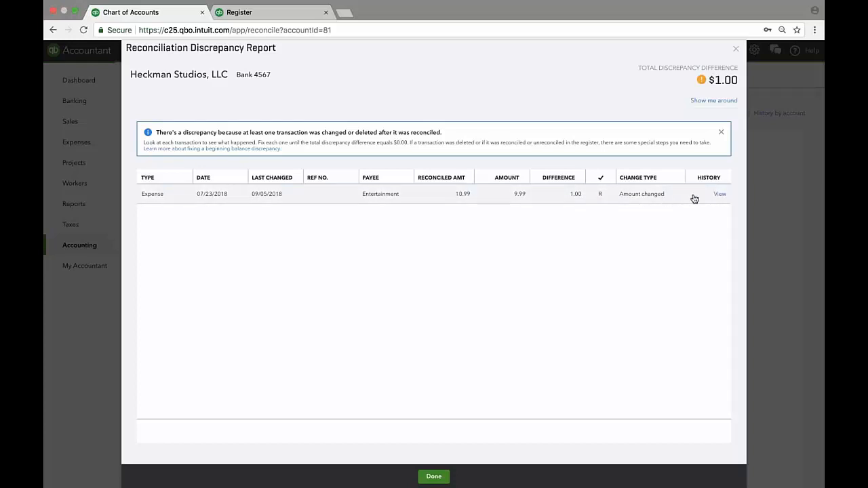
- Review the changed expense's audit history, compare its latest edit with the previous version, view the expense, and close the audit tab
click(726, 198)
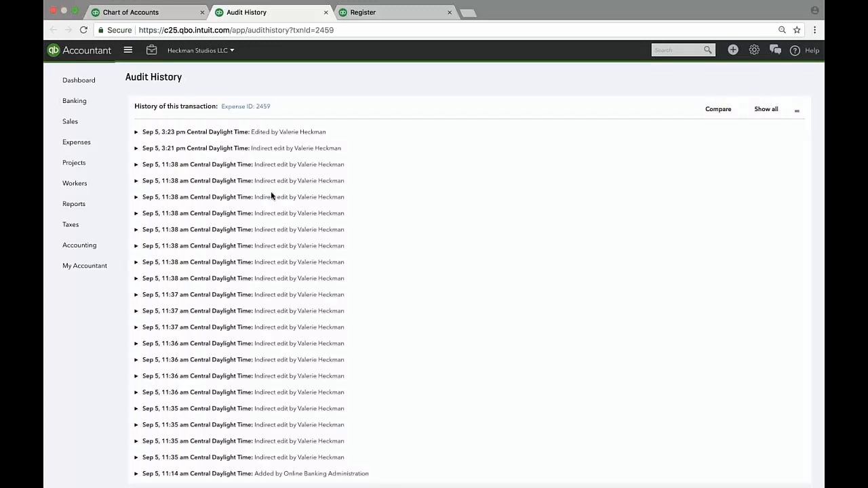
click(136, 132)
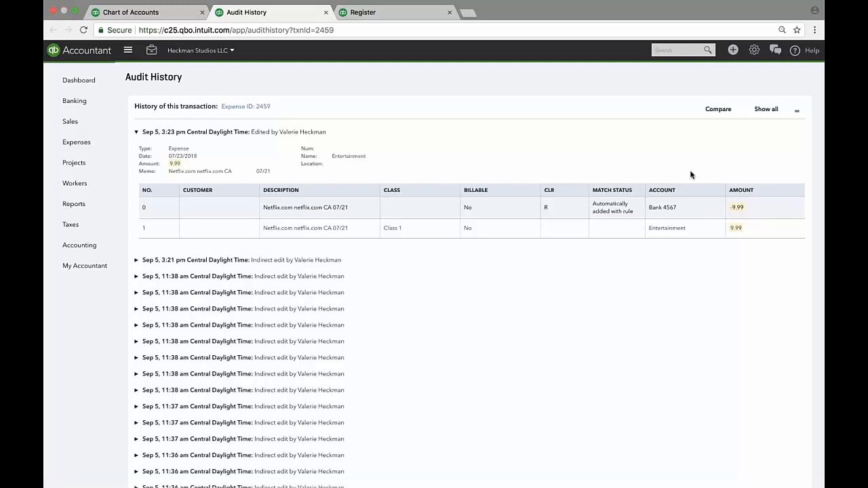
click(719, 110)
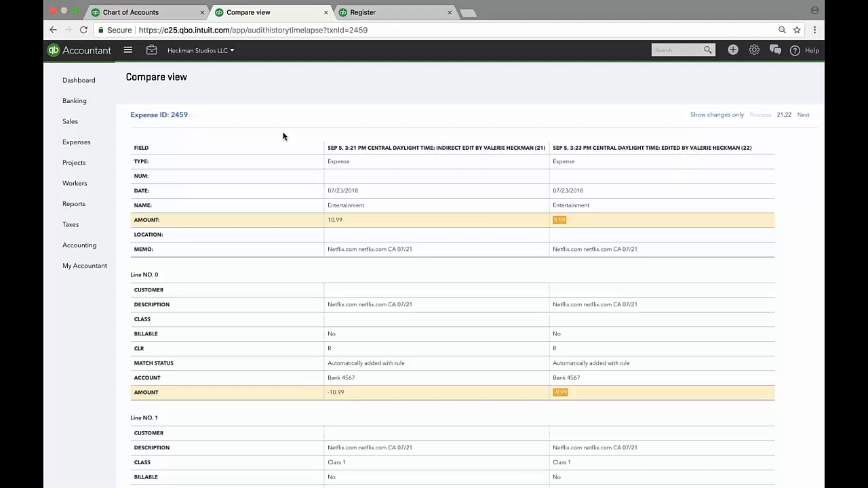
click(174, 115)
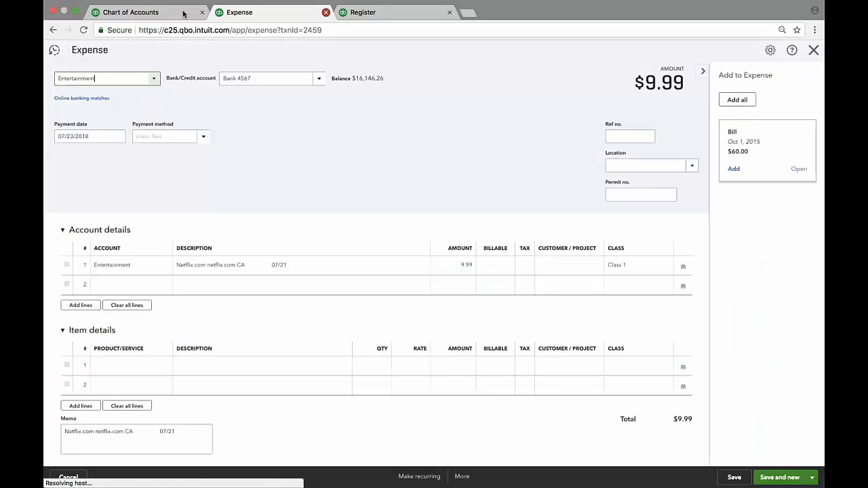
click(326, 12)
- Restore the 07/23/2018 Entertainment expense's amount to 10.99 in the discrepancy report, and save it, confirming the edit to the downloaded transaction
click(524, 197)
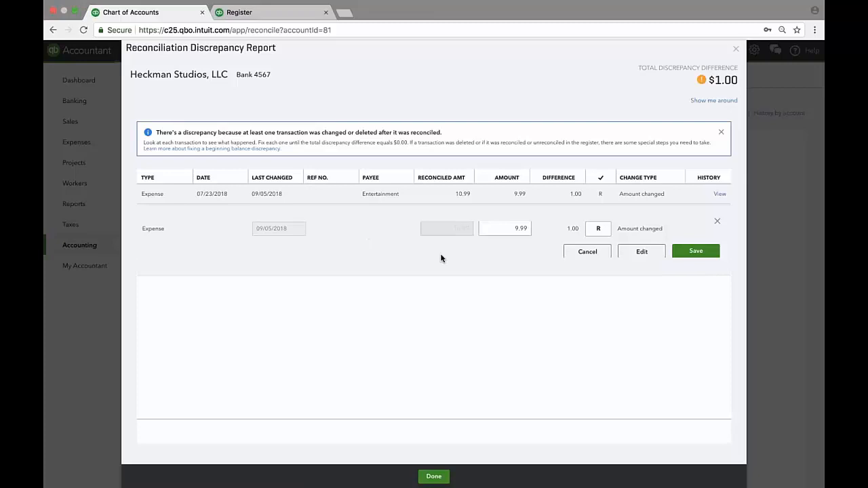
click(516, 231)
text(10)
click(696, 251)
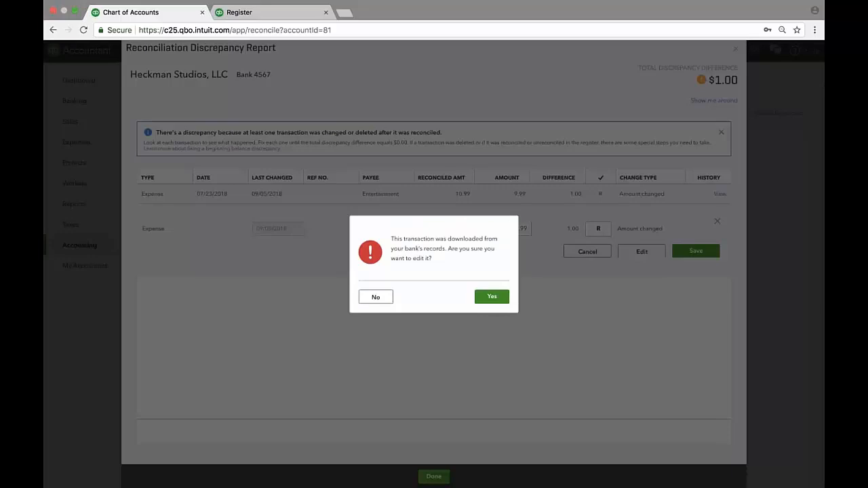
click(492, 297)
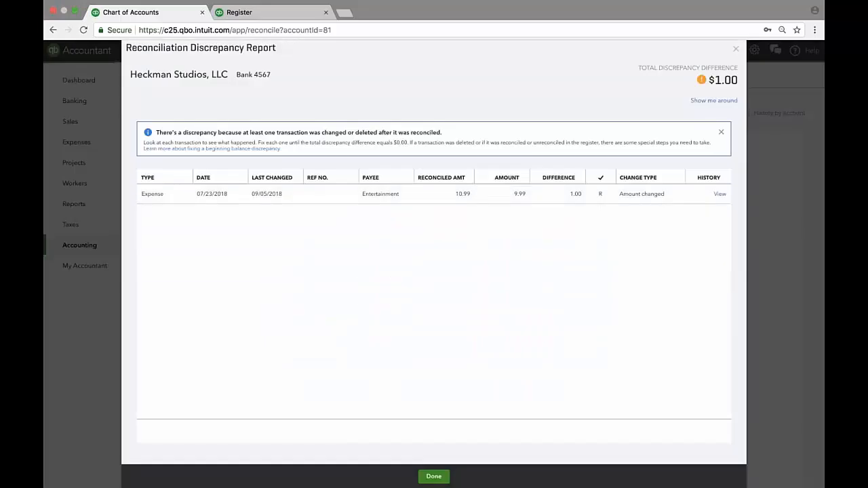